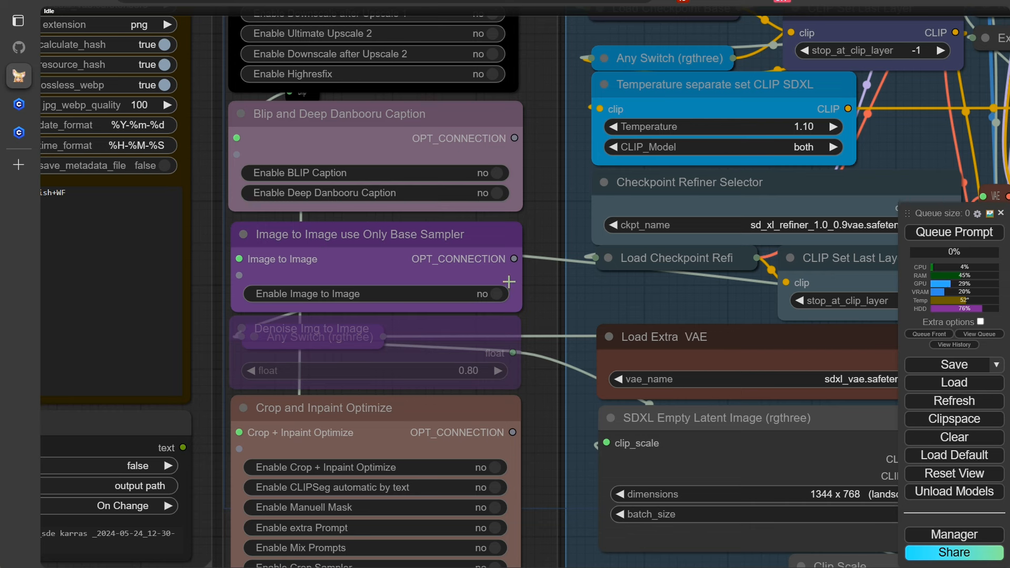
# - Turn Image to Image on and off again in the Image to Image use Only Base Sampler node
pyautogui.click(493, 294)
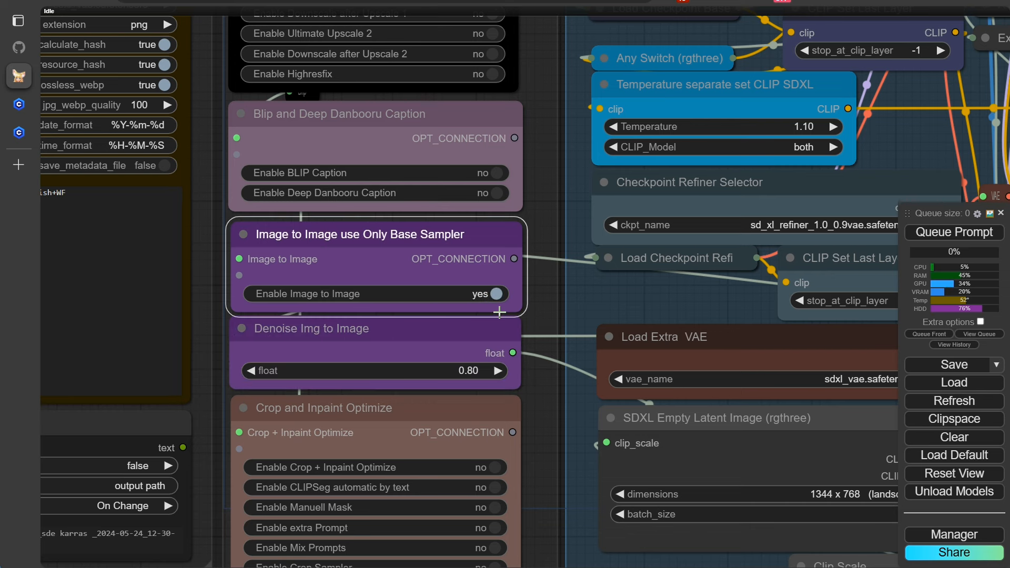
pyautogui.click(498, 298)
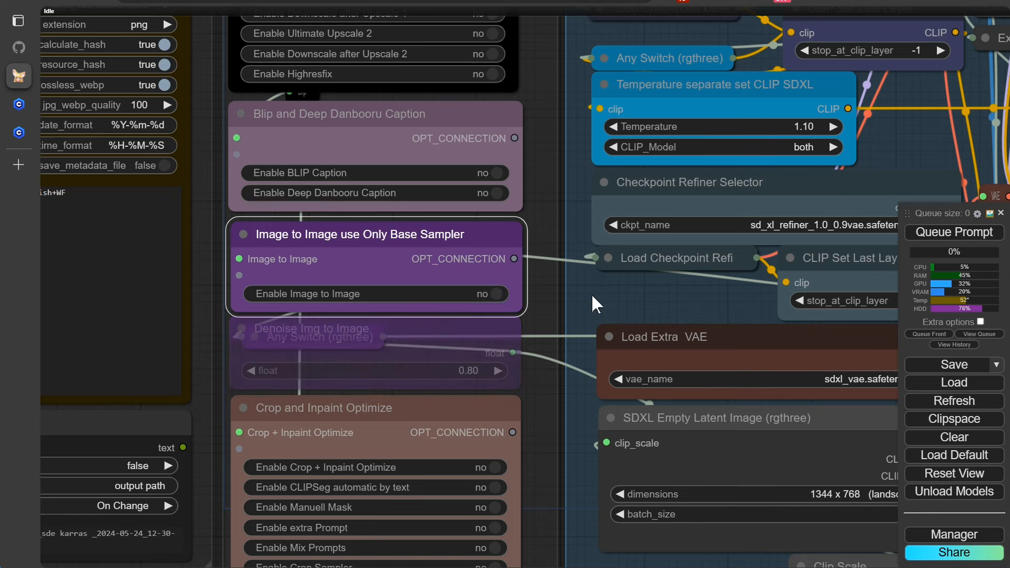
# - Enable BLIP Caption and Deep Danbooru Caption in the Prompt with Image group
pyautogui.scroll(-7, 593, 296)
pyautogui.scroll(5, 426, 187)
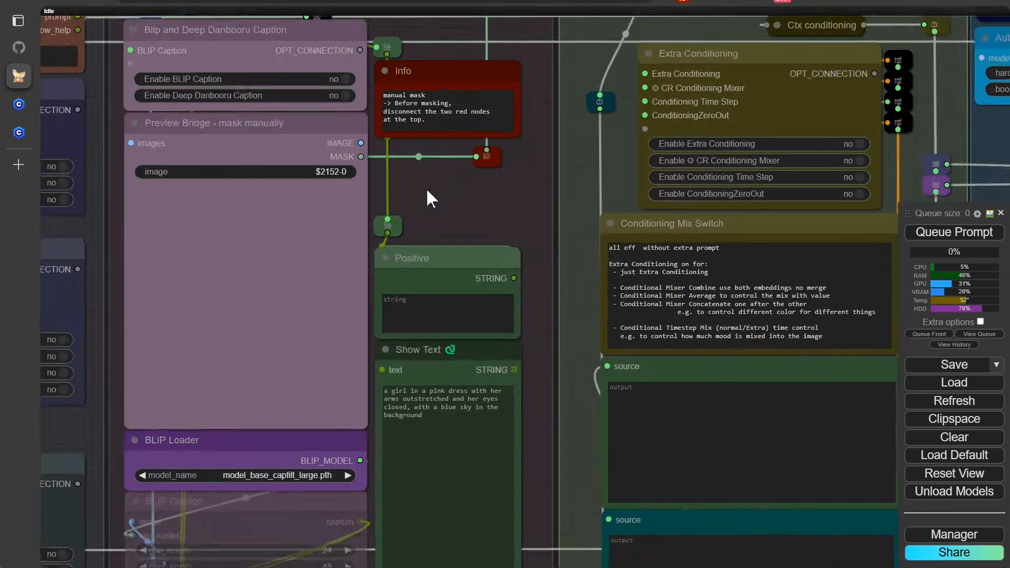
pyautogui.moveTo(429, 190); pyautogui.dragTo(634, 324)
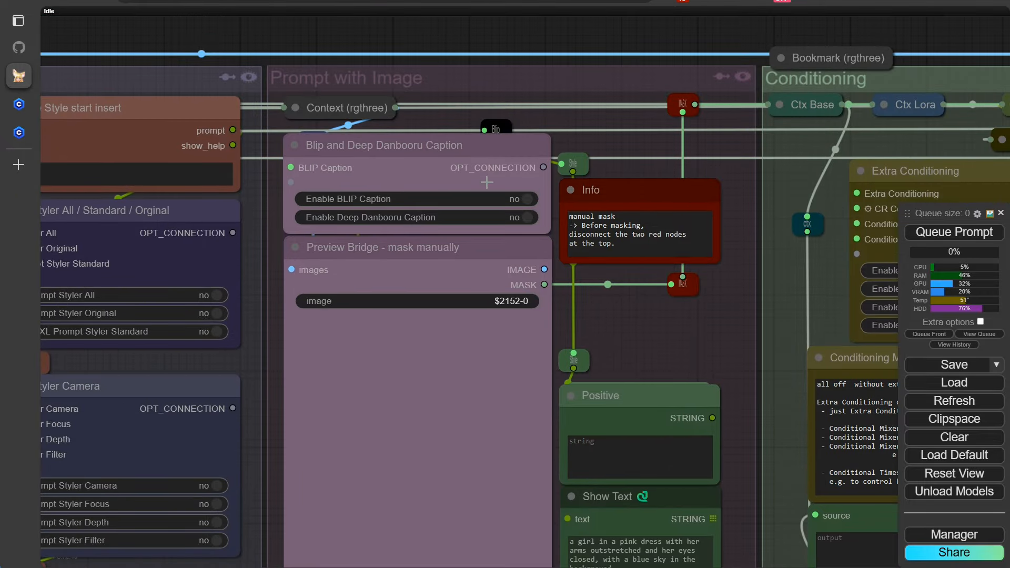
pyautogui.moveTo(631, 315); pyautogui.dragTo(621, 262)
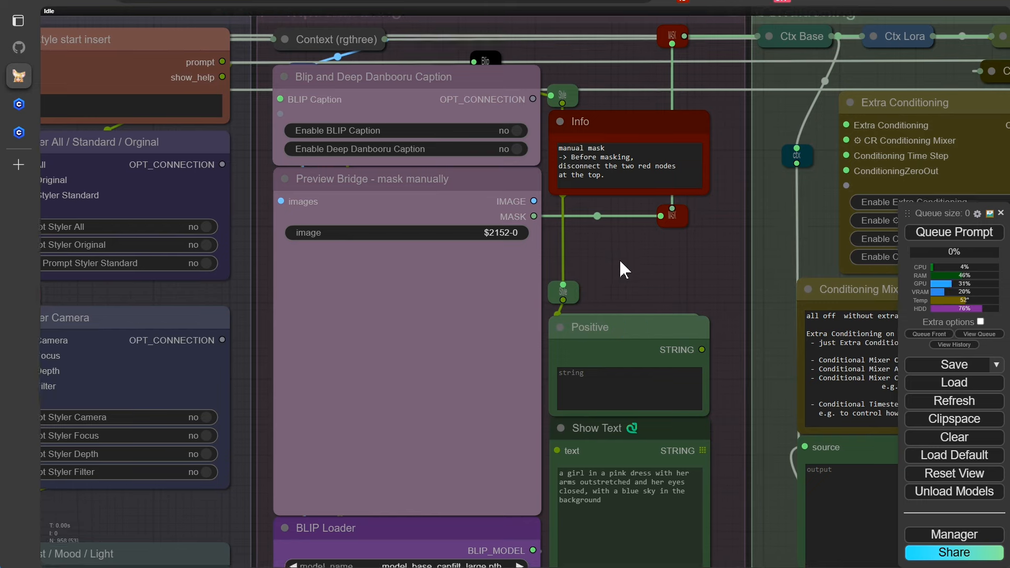
pyautogui.scroll(-5, 651, 246)
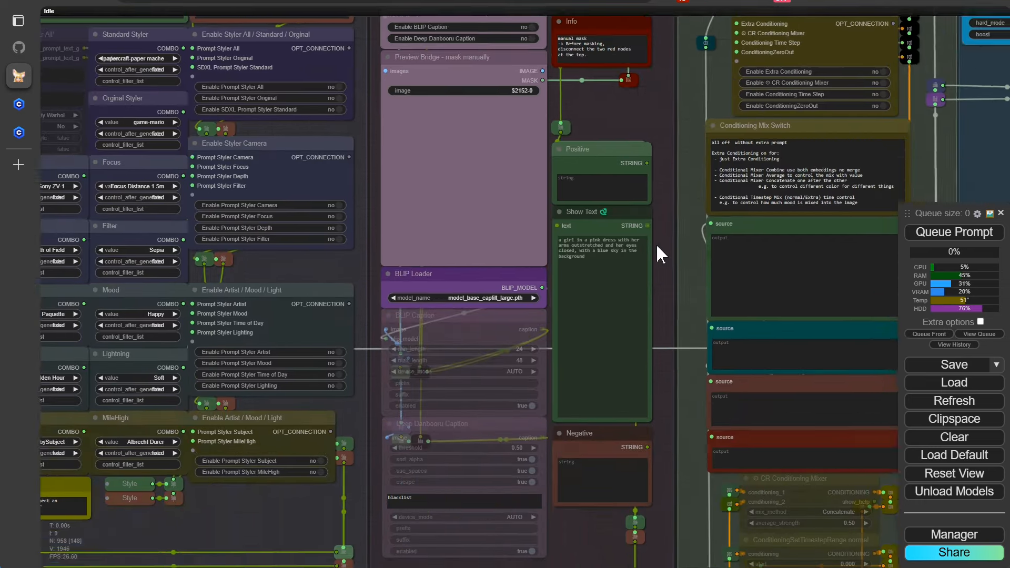
pyautogui.moveTo(655, 245); pyautogui.dragTo(595, 27)
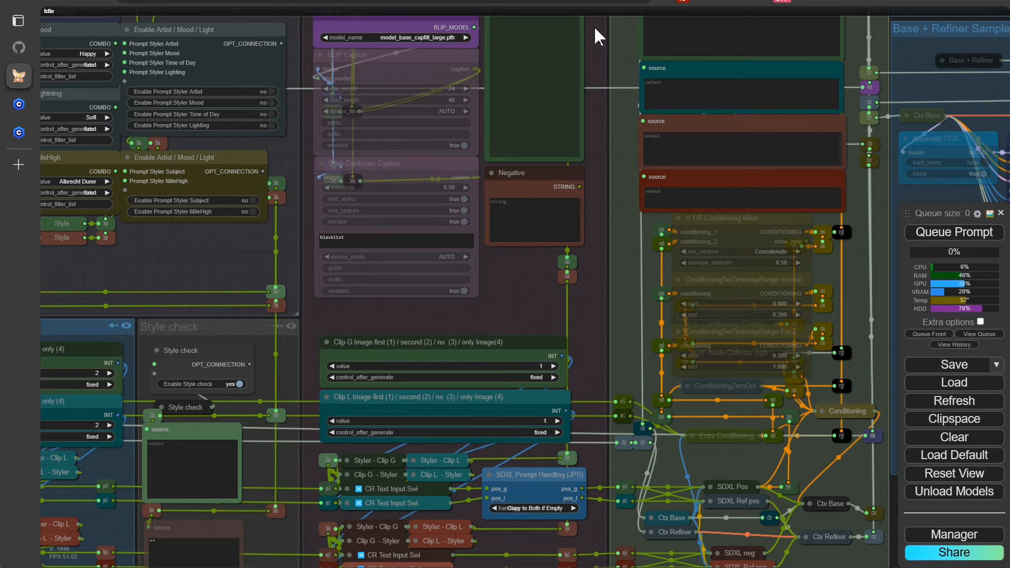
pyautogui.moveTo(595, 26); pyautogui.dragTo(683, 353)
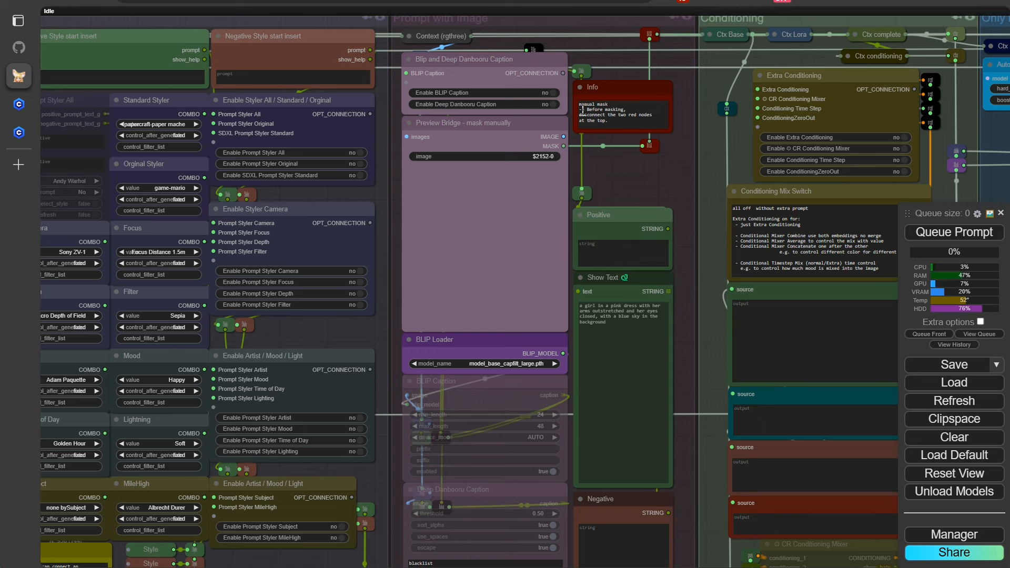
pyautogui.click(559, 93)
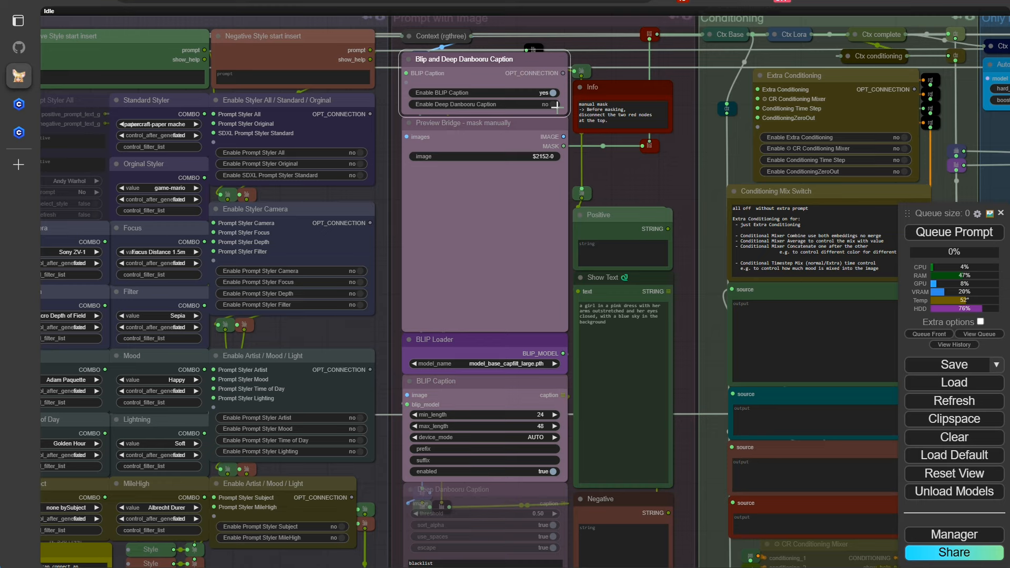
pyautogui.click(556, 104)
# - Search the ComfyUI Manager's installable models for "blip" and close the model list
pyautogui.scroll(5, 601, 179)
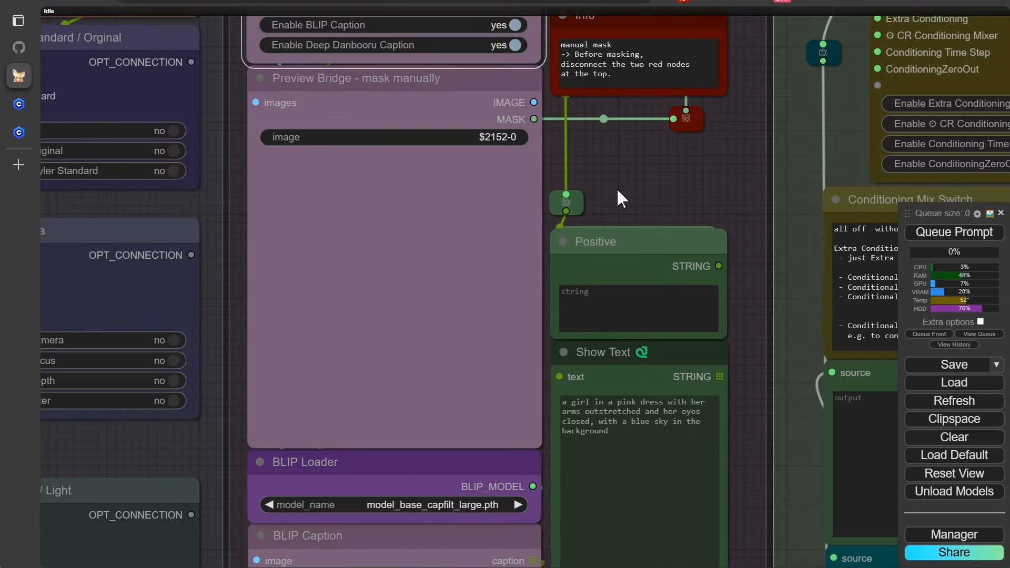
pyautogui.moveTo(617, 188); pyautogui.dragTo(643, 3)
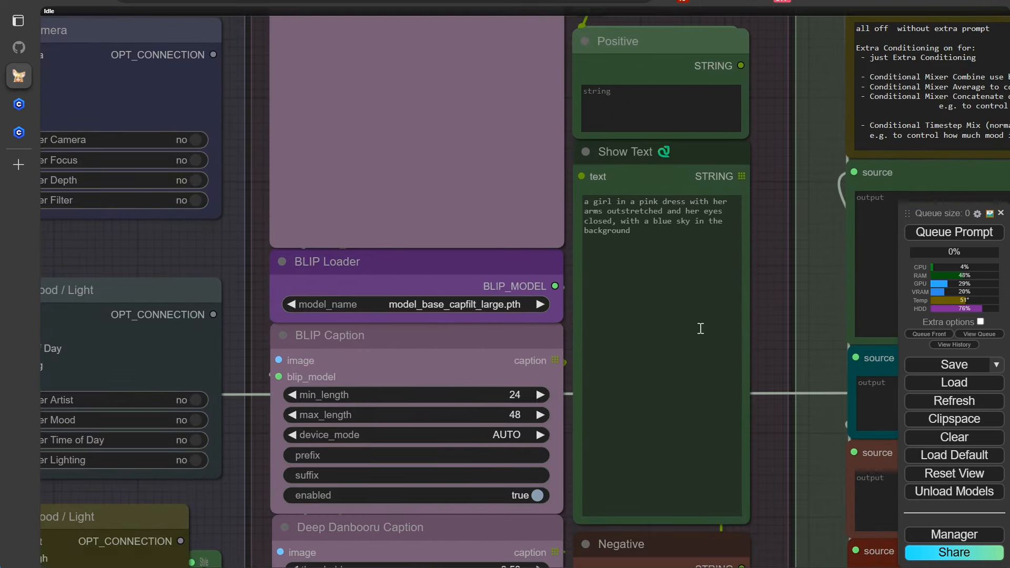
pyautogui.moveTo(784, 436); pyautogui.dragTo(783, 228)
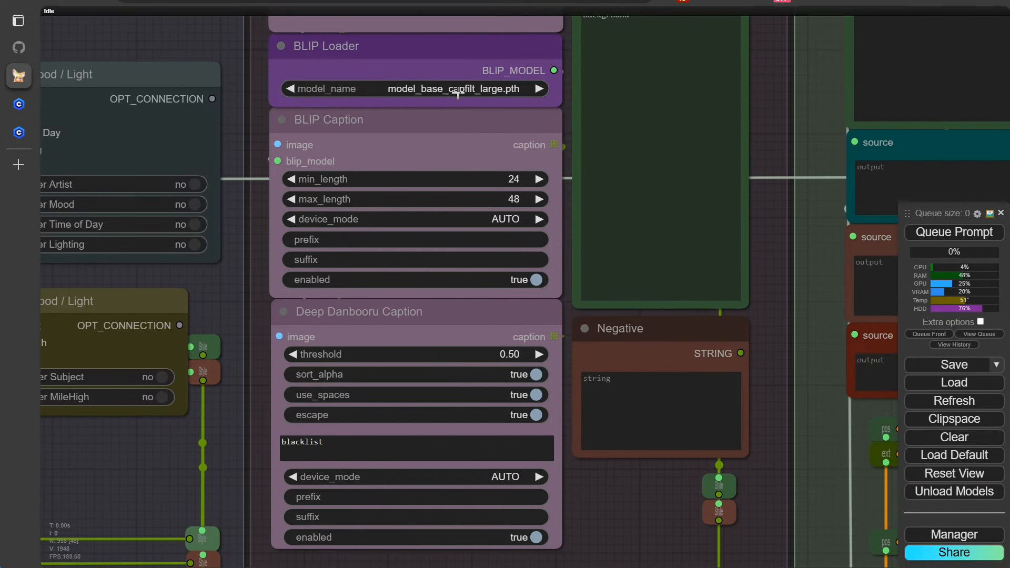
pyautogui.moveTo(510, 111); pyautogui.dragTo(526, 108)
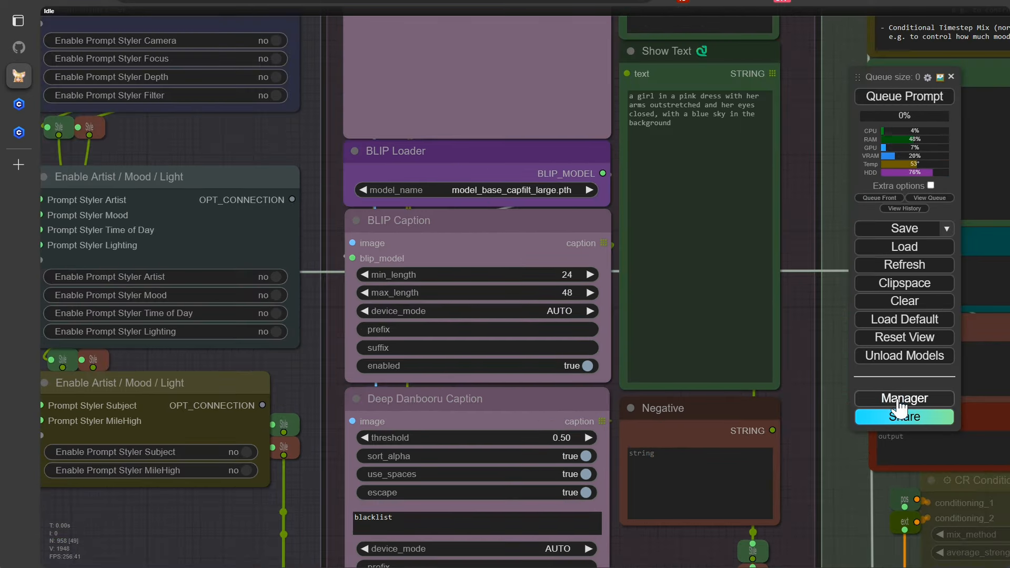
pyautogui.click(898, 400)
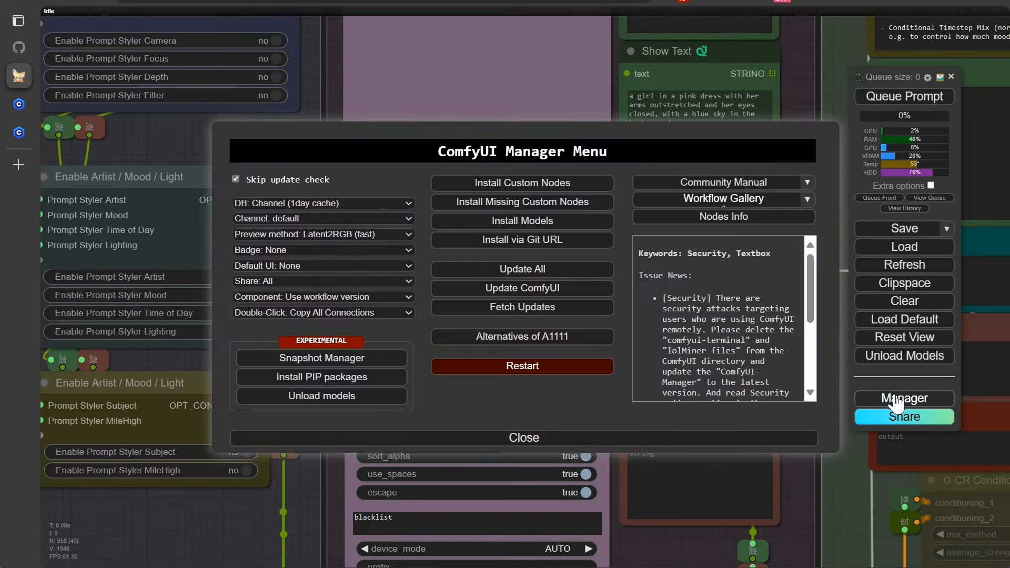
pyautogui.click(497, 221)
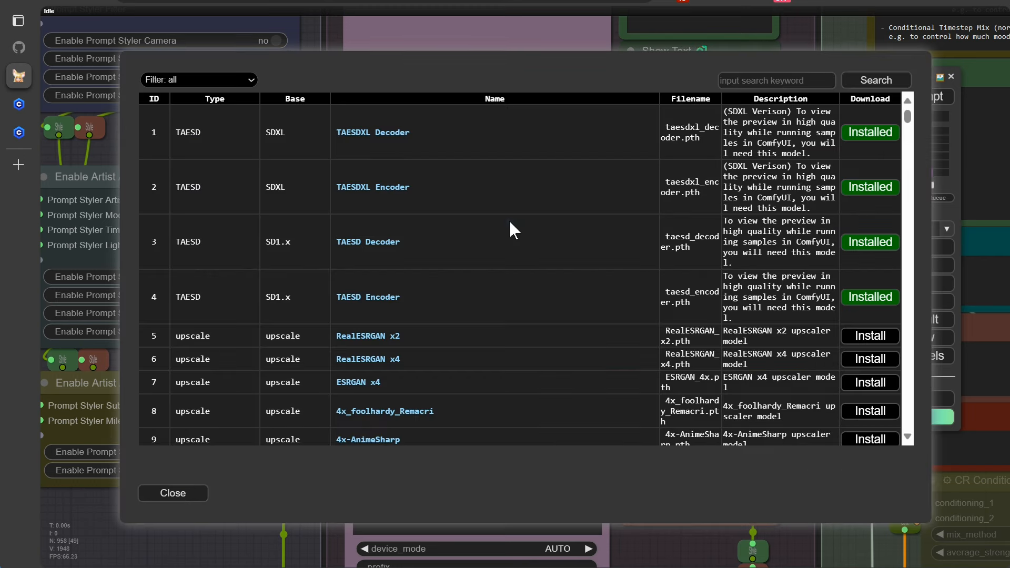
pyautogui.click(756, 81)
pyautogui.write('blip')
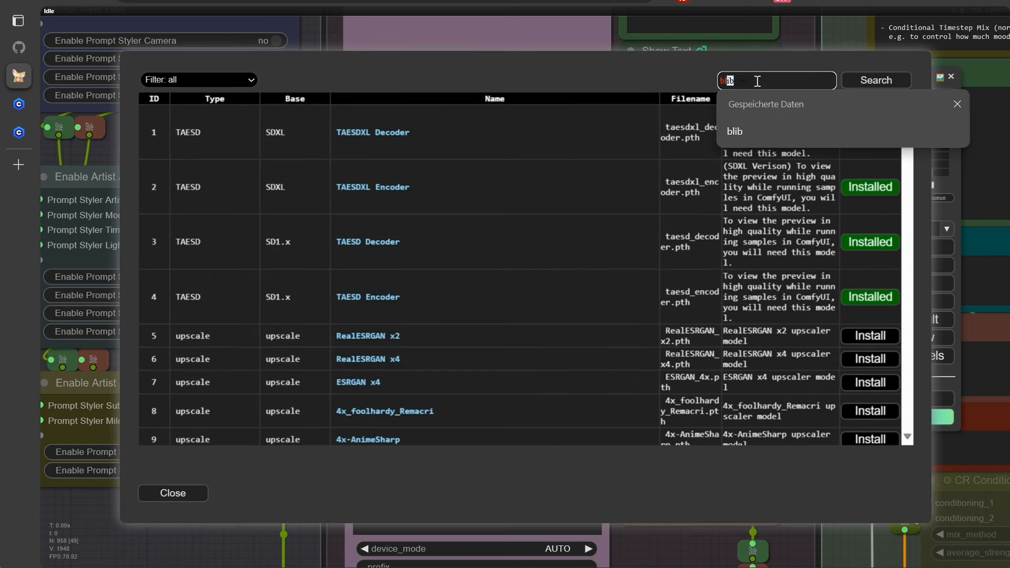
pyautogui.press('Return')
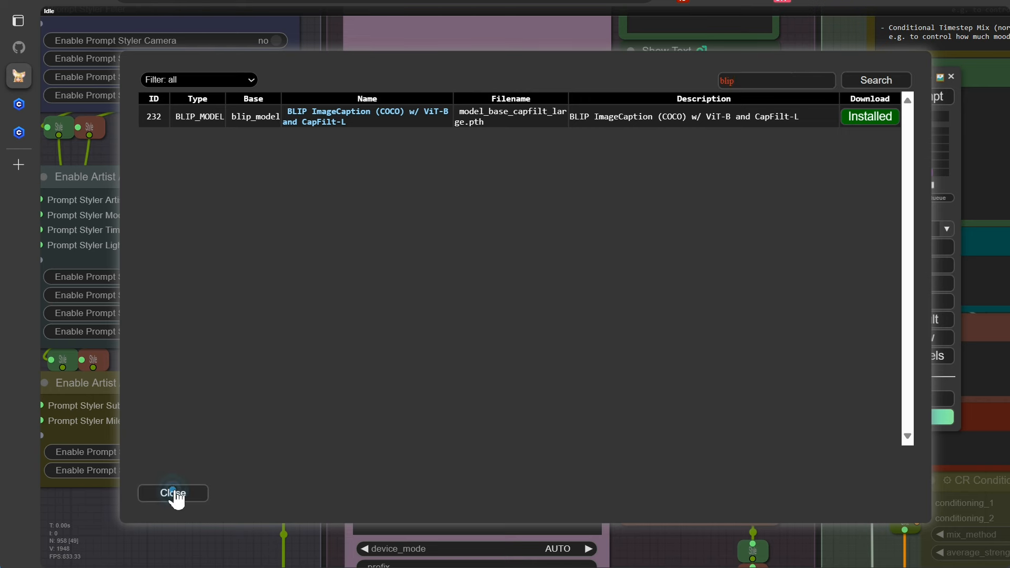
pyautogui.click(173, 493)
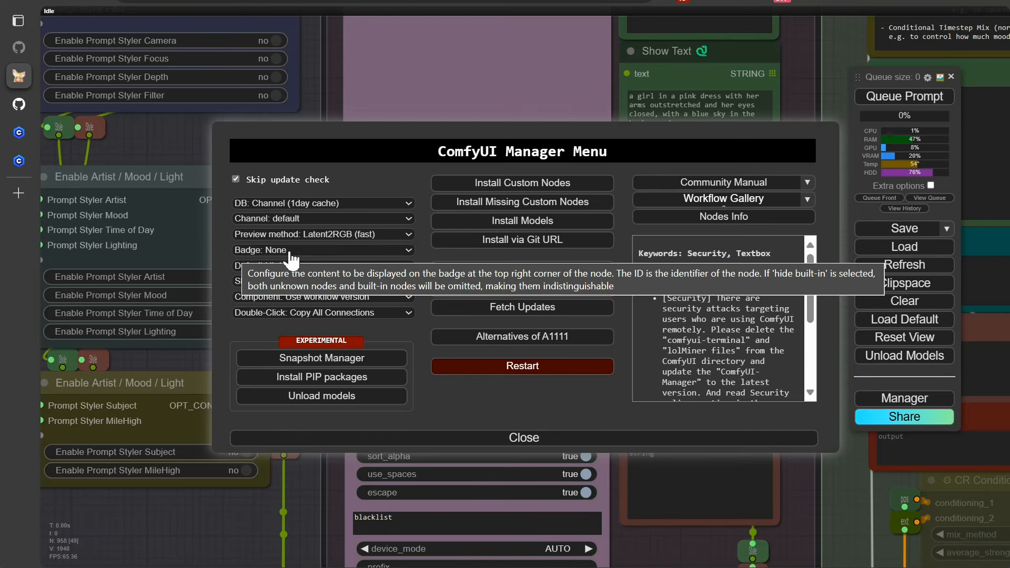
# - Set the Manager's node badge option to #ID Nickname
pyautogui.click(287, 253)
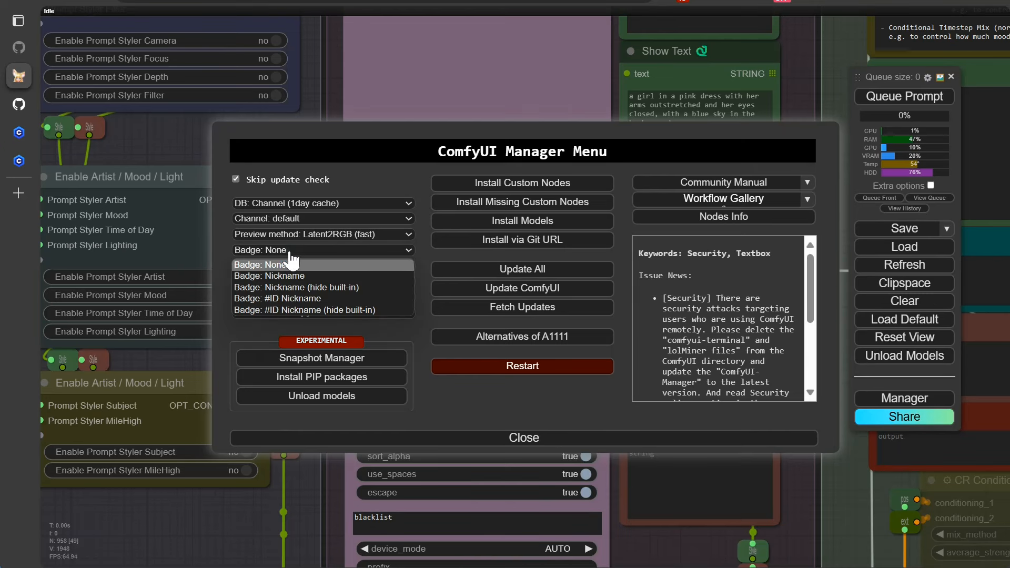
pyautogui.click(276, 299)
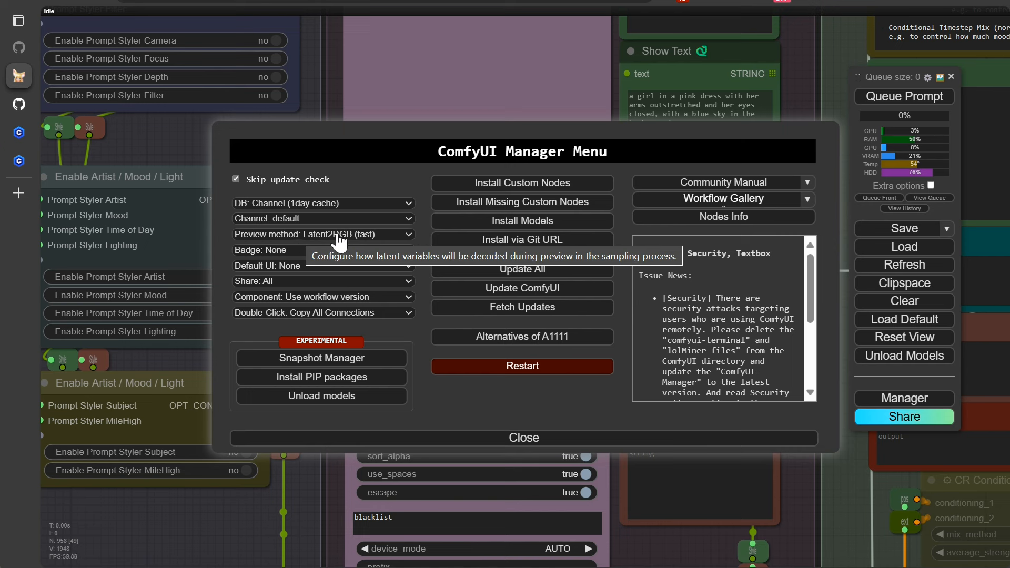
# - Switch the preview method to None (very fast) and back to Latent2RGB (fast), and close the Manager
pyautogui.click(398, 235)
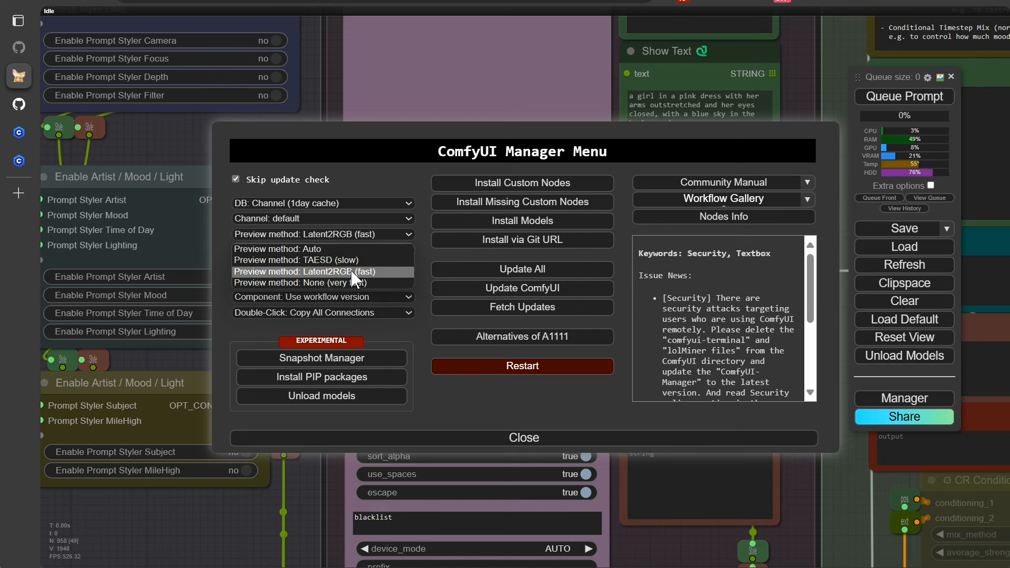
pyautogui.click(335, 286)
pyautogui.click(392, 235)
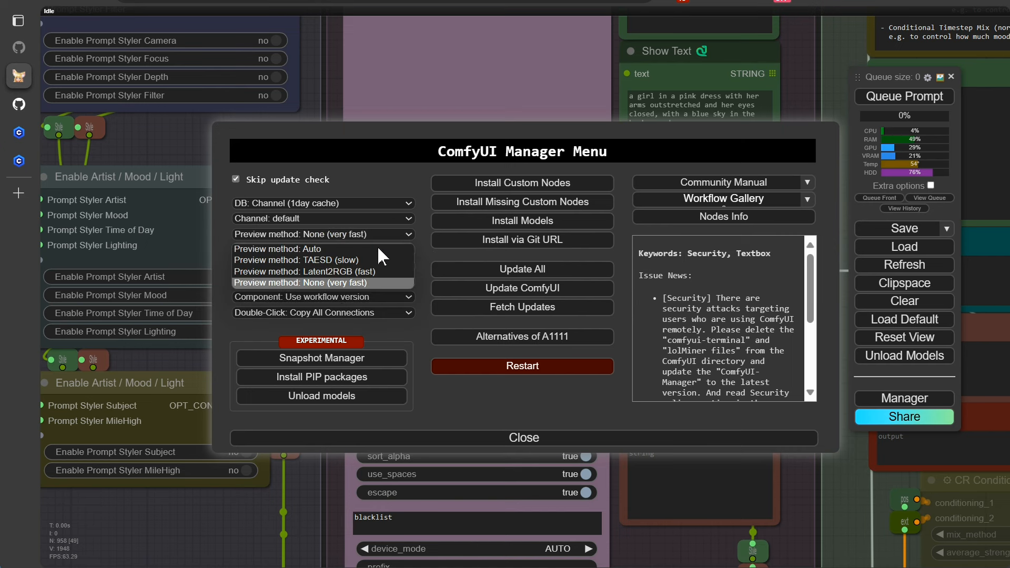
pyautogui.click(361, 272)
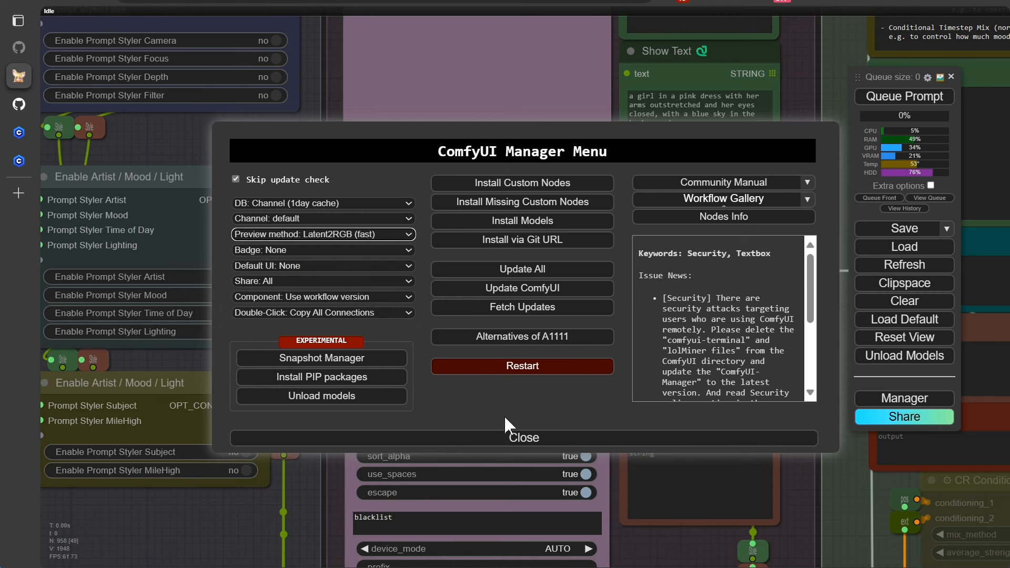
pyautogui.click(523, 439)
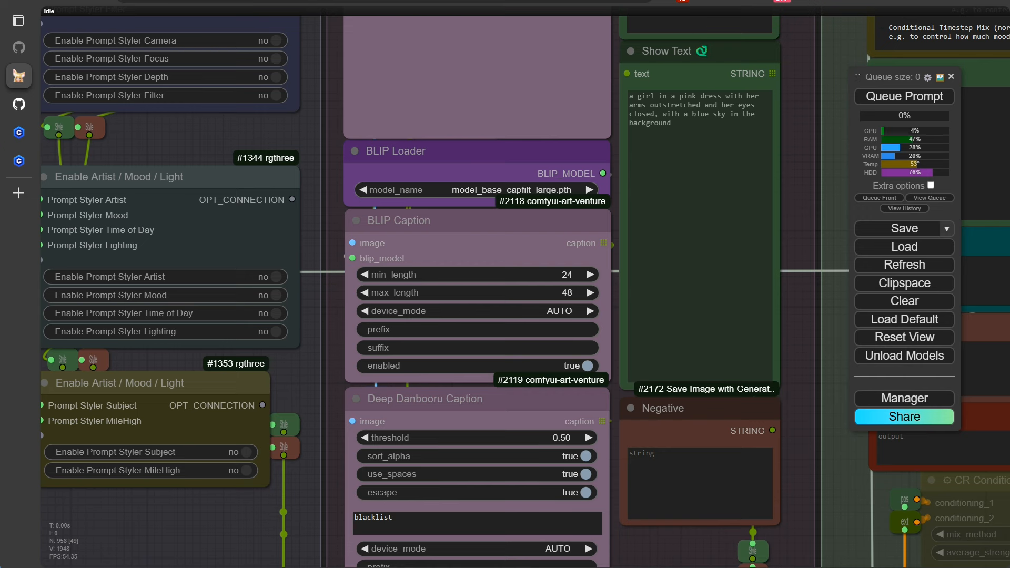
# - Set the node badge option to None in the ComfyUI Manager and close it
pyautogui.click(919, 400)
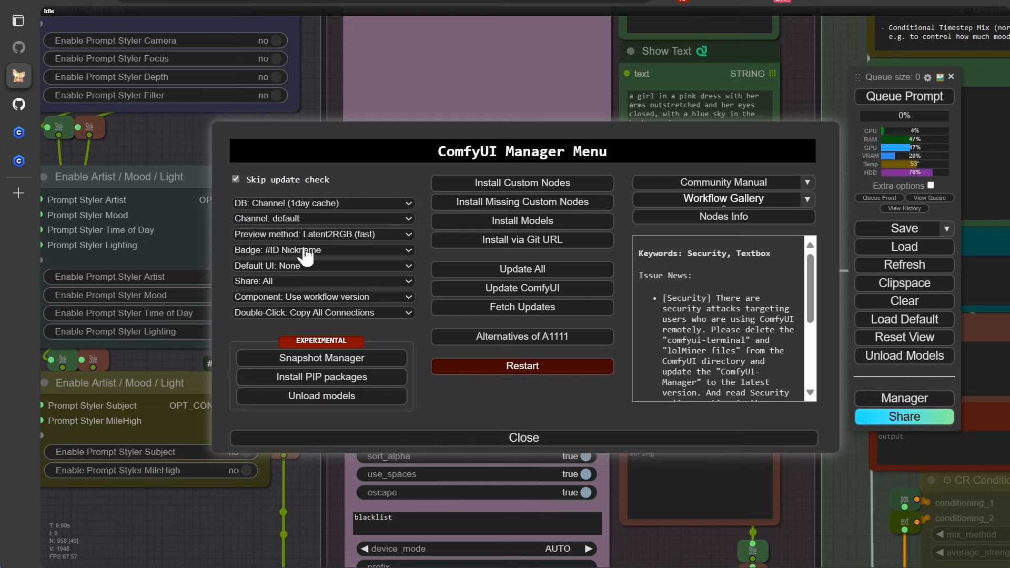
pyautogui.click(295, 251)
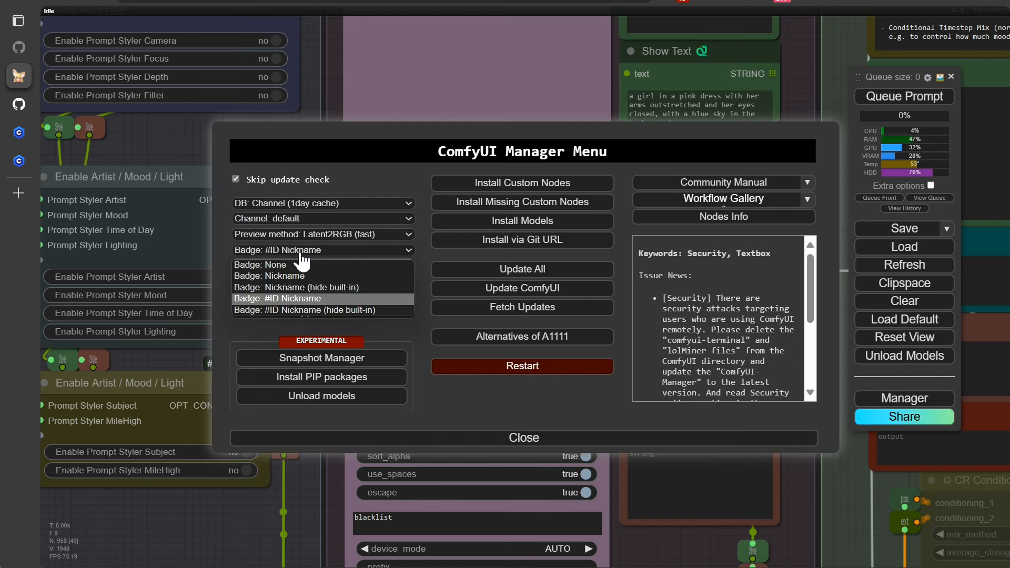
pyautogui.click(289, 264)
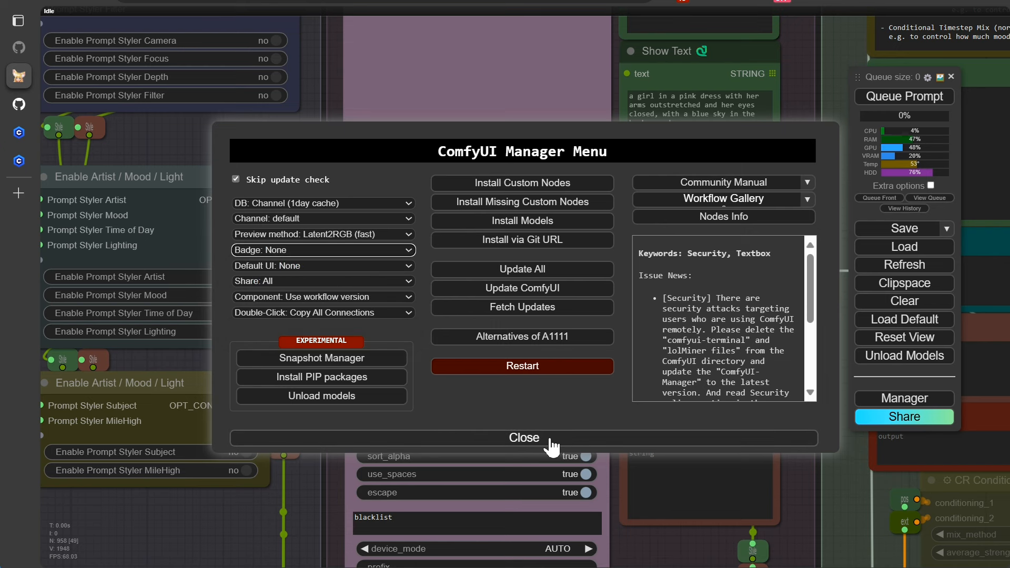
pyautogui.click(550, 441)
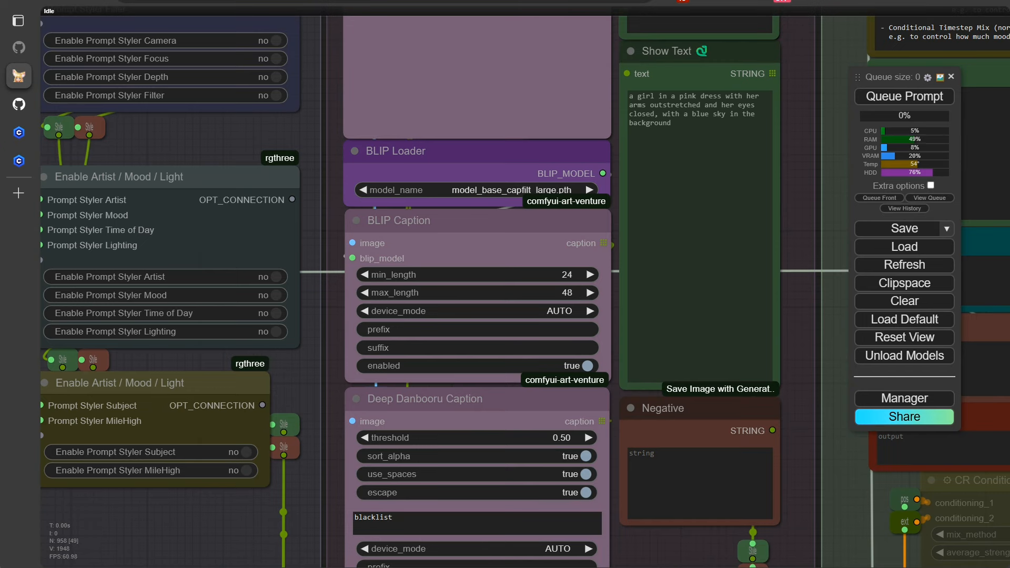
# - Switch to File Explorer and open the comfyui-art-venture folder inside ComfyUI's custom_nodes
pyautogui.hotkey('alt', 'Tab')
pyautogui.doubleClick(437, 205)
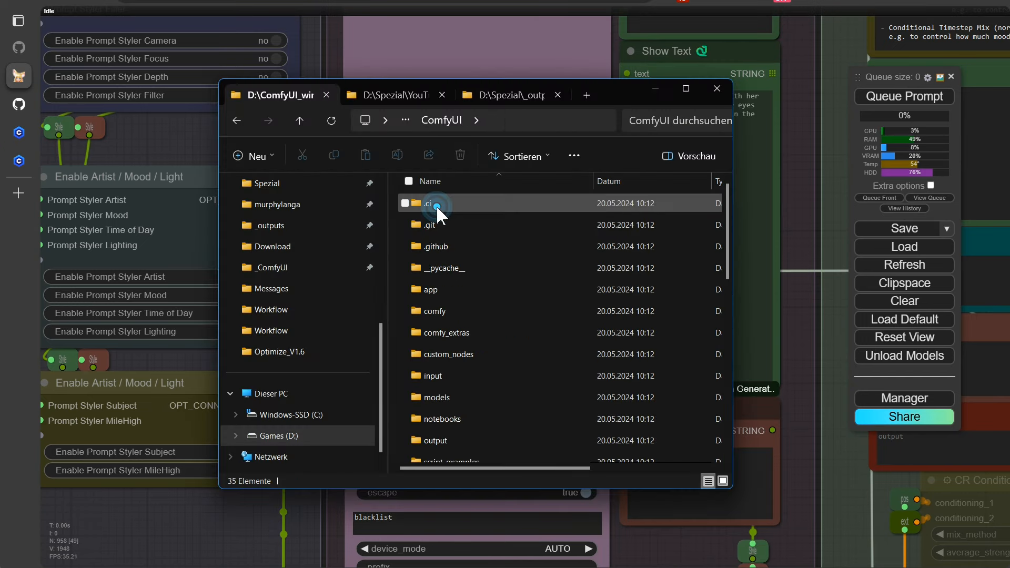
pyautogui.doubleClick(467, 354)
pyautogui.click(467, 398)
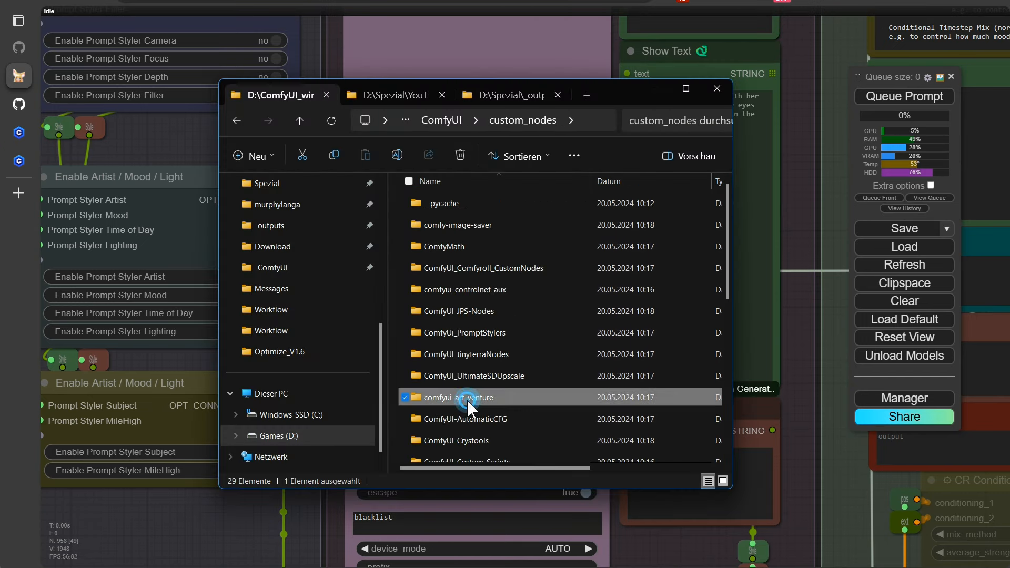
pyautogui.doubleClick(466, 399)
# - Open the models folder under modules and interrogate to view the caption model files
pyautogui.doubleClick(437, 248)
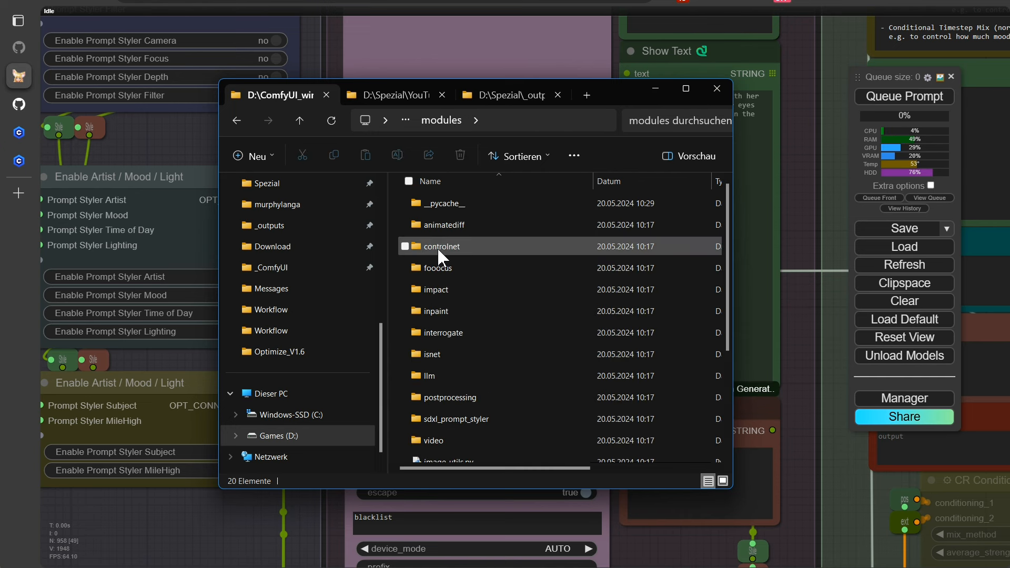
pyautogui.click(437, 333)
pyautogui.doubleClick(437, 333)
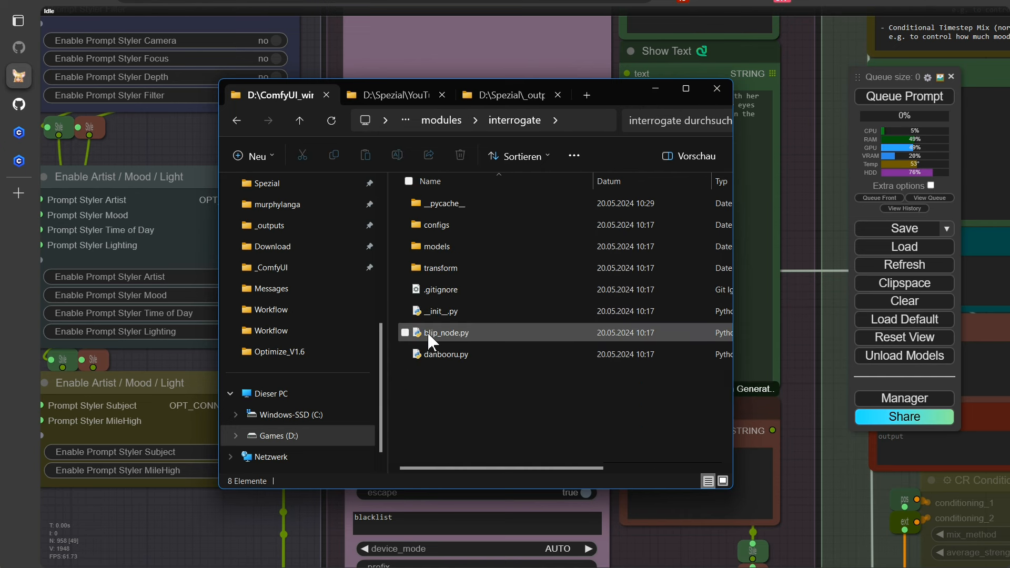
pyautogui.doubleClick(428, 249)
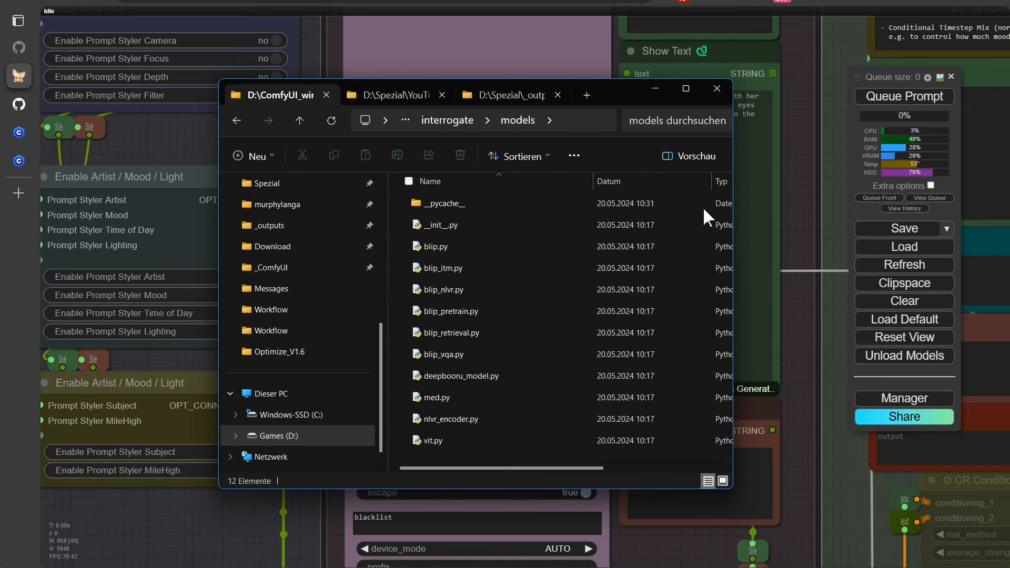
# - Go back up the folder tree to ComfyUI's custom_nodes folder
pyautogui.click(299, 120)
pyautogui.click(300, 121)
pyautogui.click(299, 121)
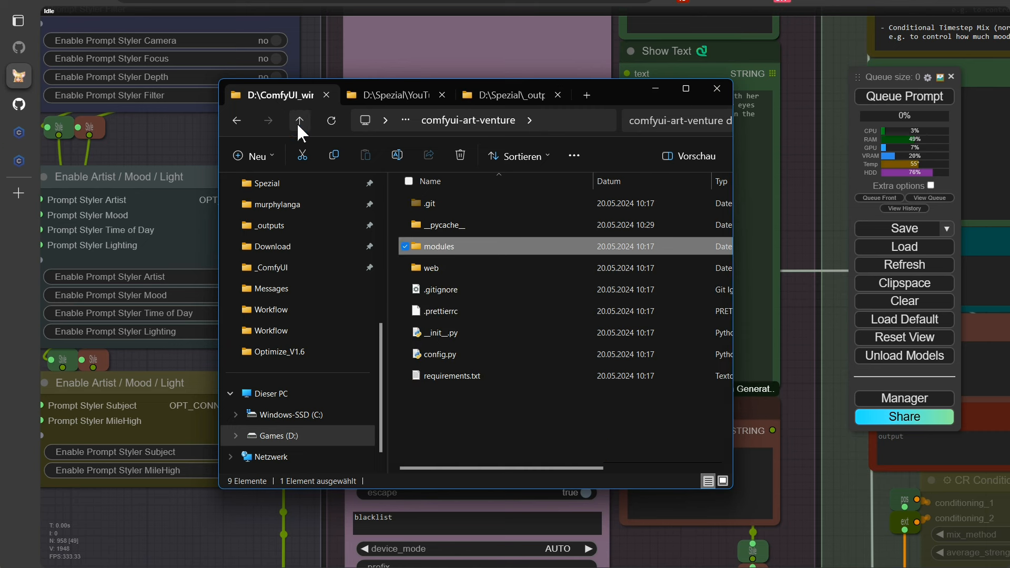
pyautogui.click(299, 120)
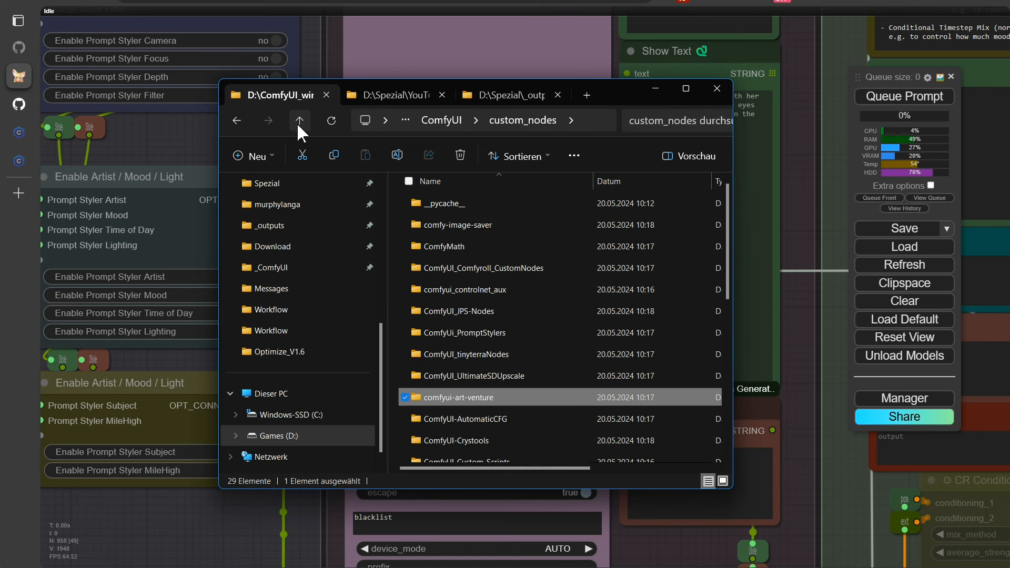
# - Open the blip folder inside ComfyUI's models folder to view the BLIP model files
pyautogui.click(298, 122)
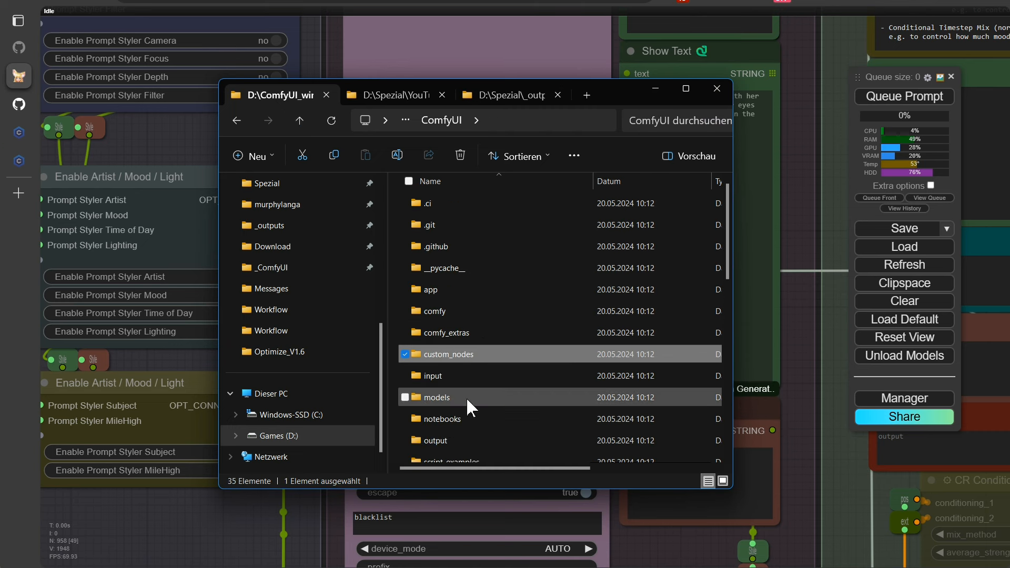
pyautogui.doubleClick(449, 398)
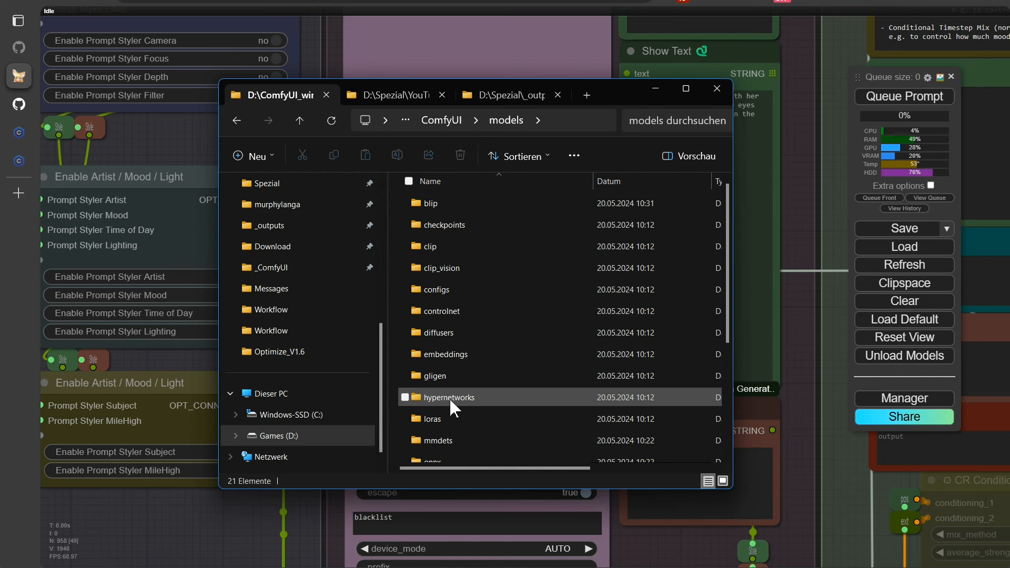
pyautogui.doubleClick(436, 204)
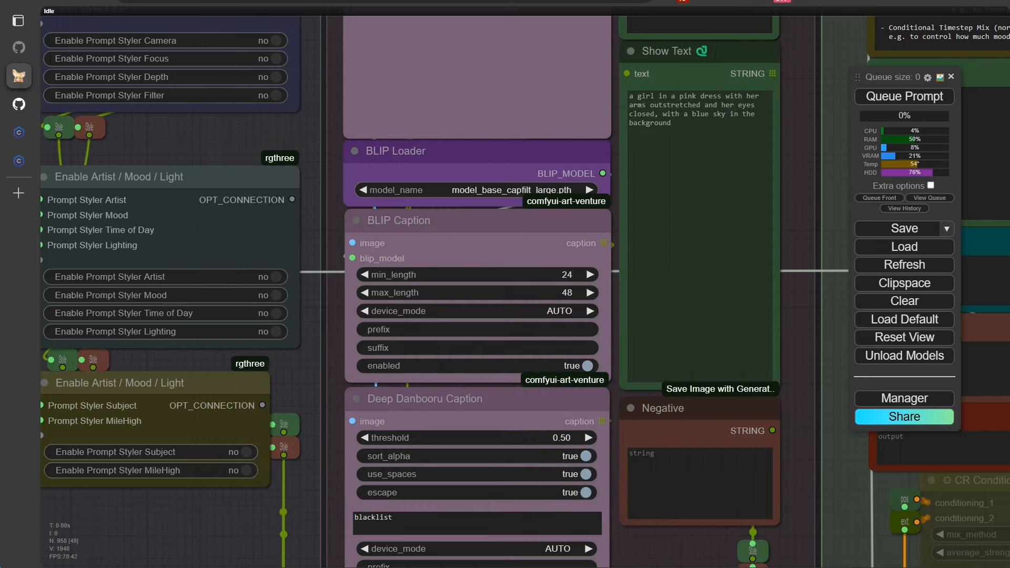
# - Return to the ComfyUI workflow and disable both BLIP Caption and Deep Danbooru Caption
pyautogui.scroll(-5, 797, 241)
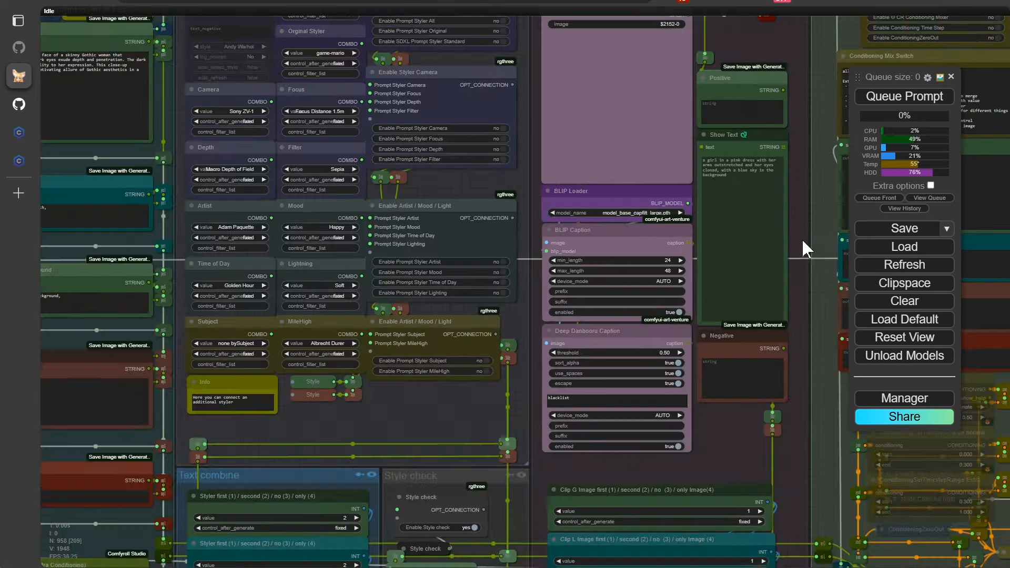
pyautogui.scroll(-3, 796, 137)
pyautogui.scroll(8, 750, 136)
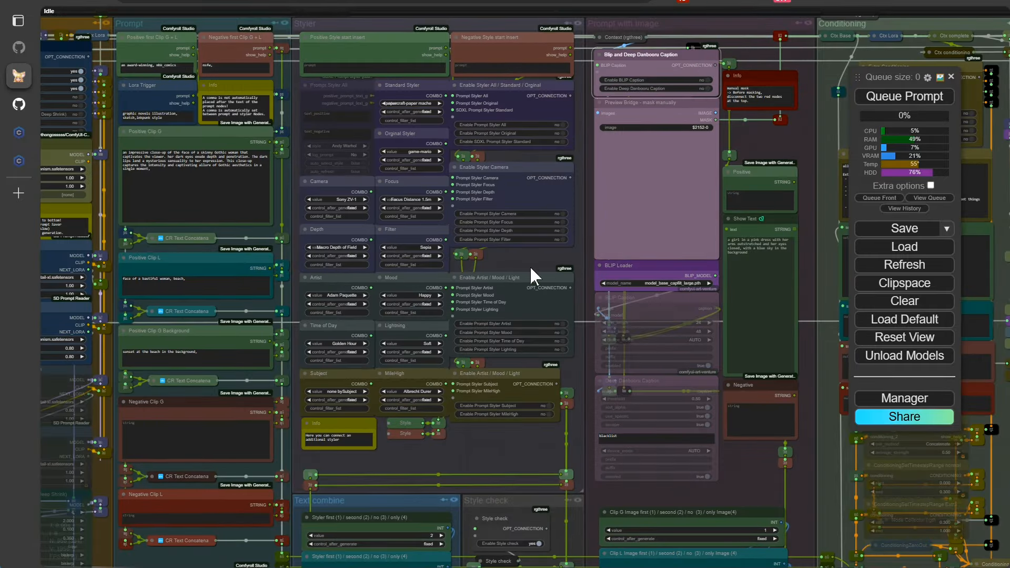
# - Examine the Temperature separate set CLIP SDXL node in the Start Settings group
pyautogui.scroll(-5, 450, 401)
pyautogui.moveTo(298, 547); pyautogui.dragTo(948, 544)
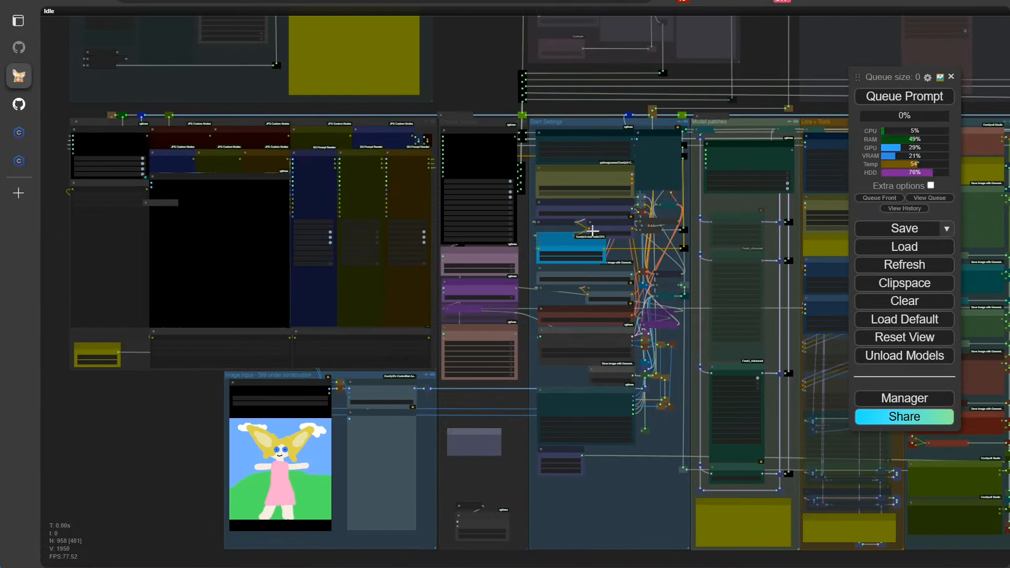
pyautogui.scroll(15, 573, 282)
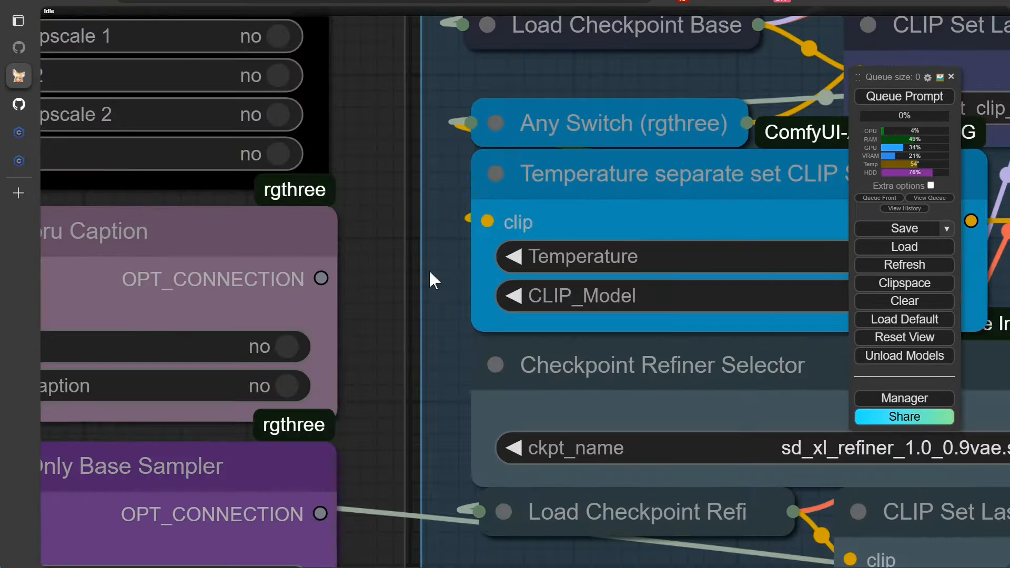
pyautogui.moveTo(428, 270); pyautogui.dragTo(142, 288)
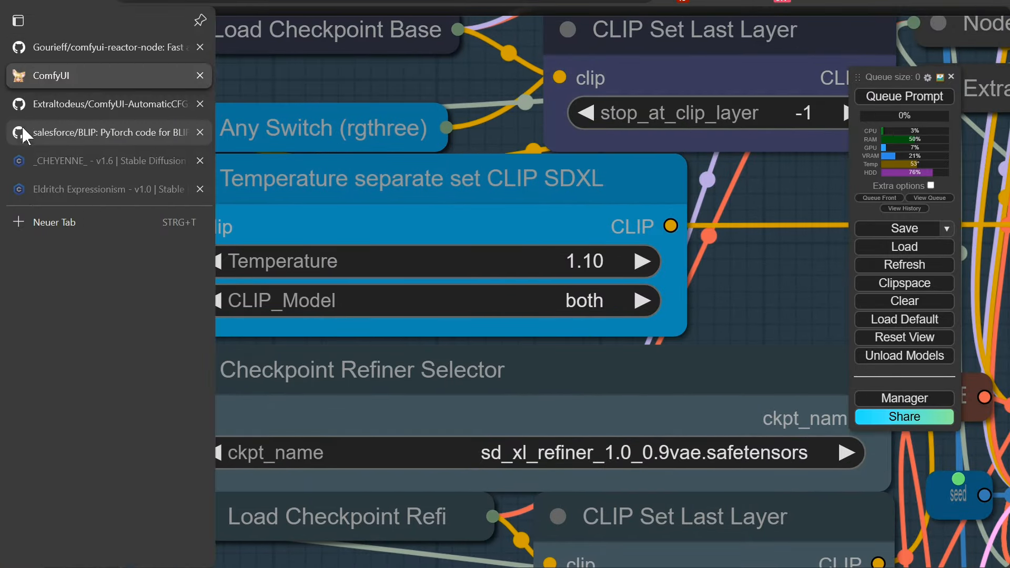
# - Switch to the ComfyUI-AutomaticCFG GitHub page and read the README's latest update on the temperature settings and CLIP temperature patch
pyautogui.click(19, 129)
pyautogui.click(20, 105)
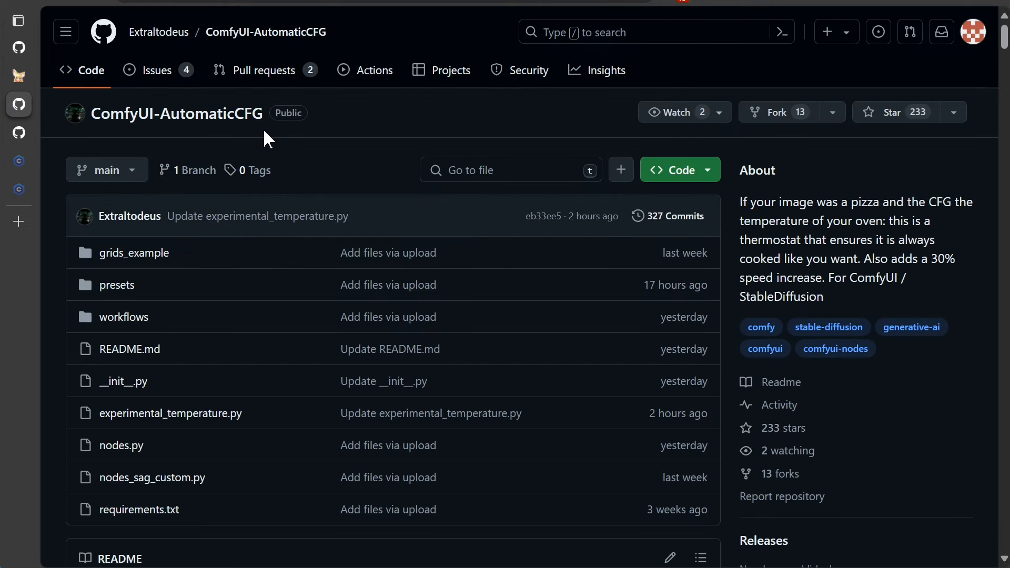
pyautogui.scroll(-7, 248, 244)
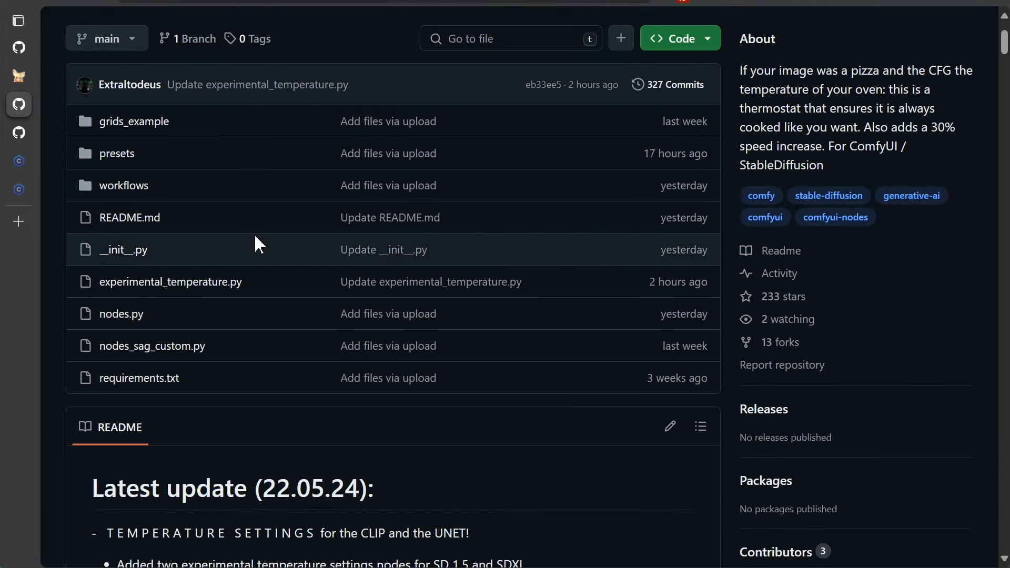
pyautogui.scroll(-7, 265, 244)
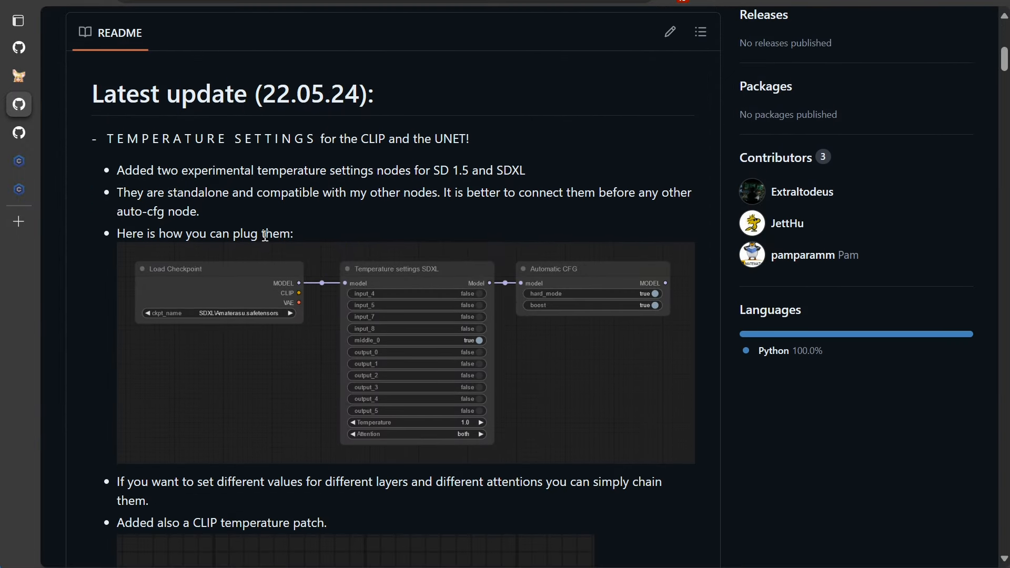
pyautogui.scroll(-4, 265, 236)
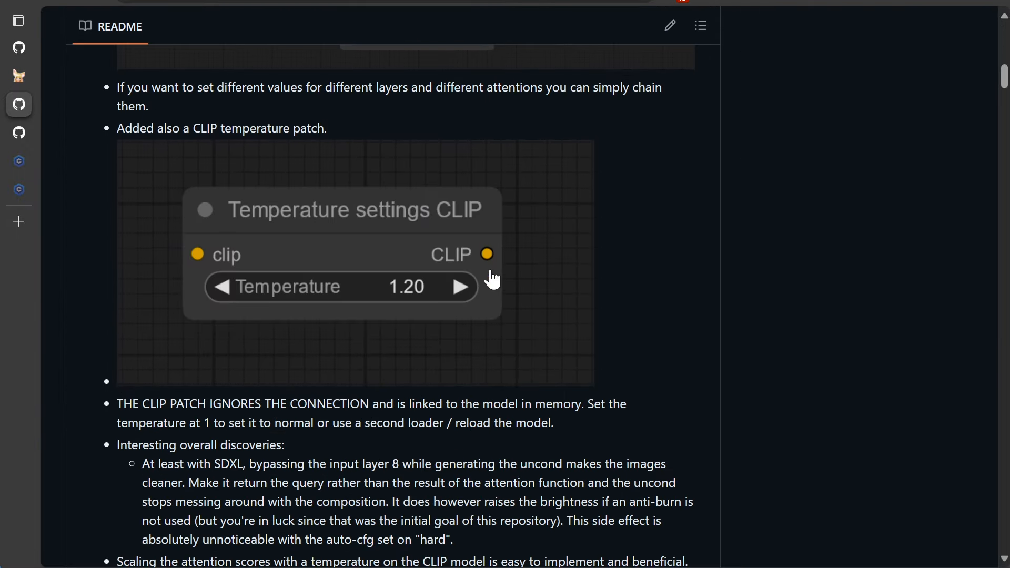
pyautogui.scroll(-3, 293, 225)
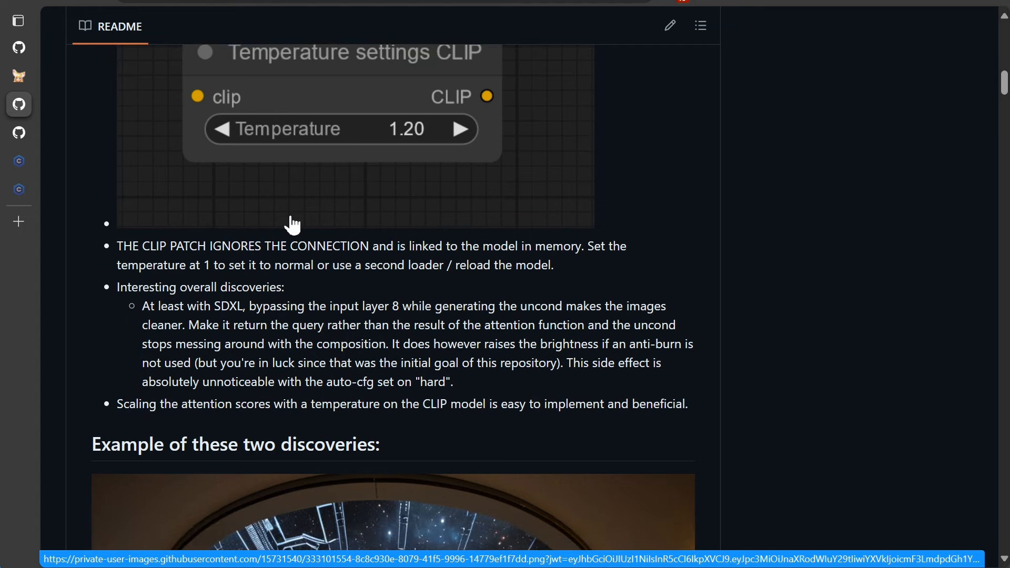
# - Examine the README's example images comparing CLIP temperature values with SD 1.5, up to 1.42
pyautogui.scroll(-7, 293, 225)
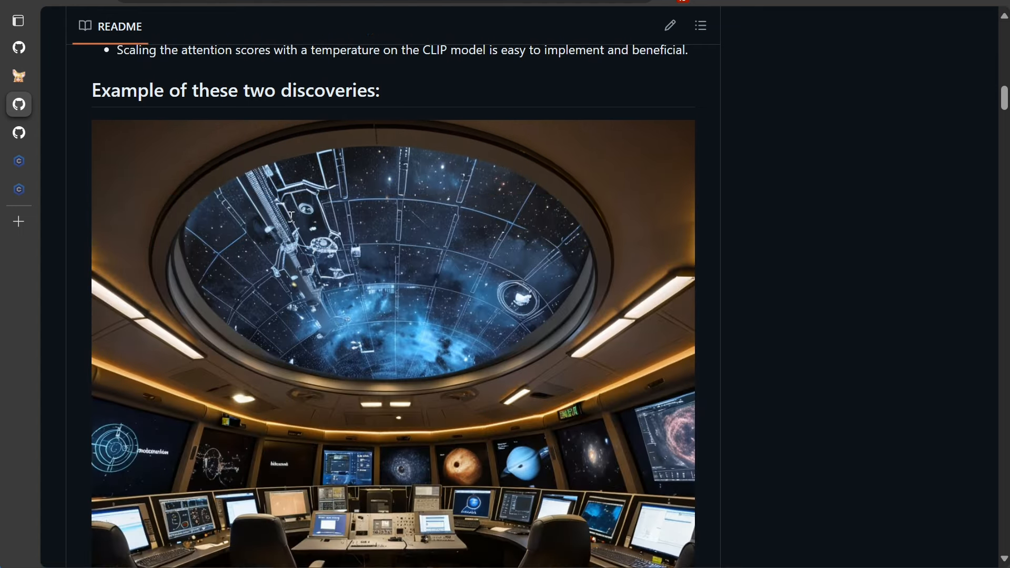
pyautogui.scroll(-8, 292, 221)
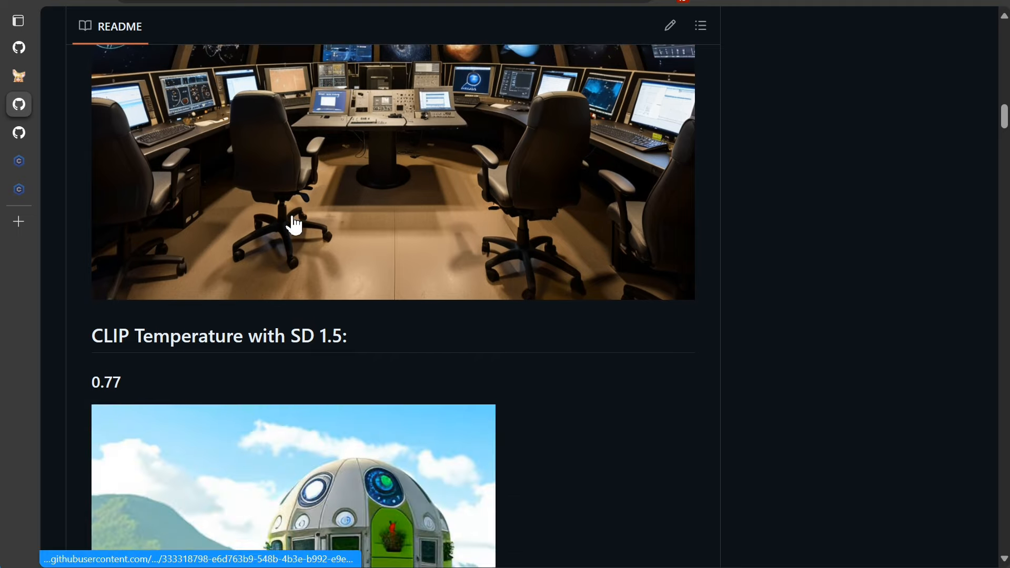
pyautogui.scroll(-15, 293, 226)
pyautogui.scroll(-9, 317, 217)
pyautogui.scroll(-12, 324, 232)
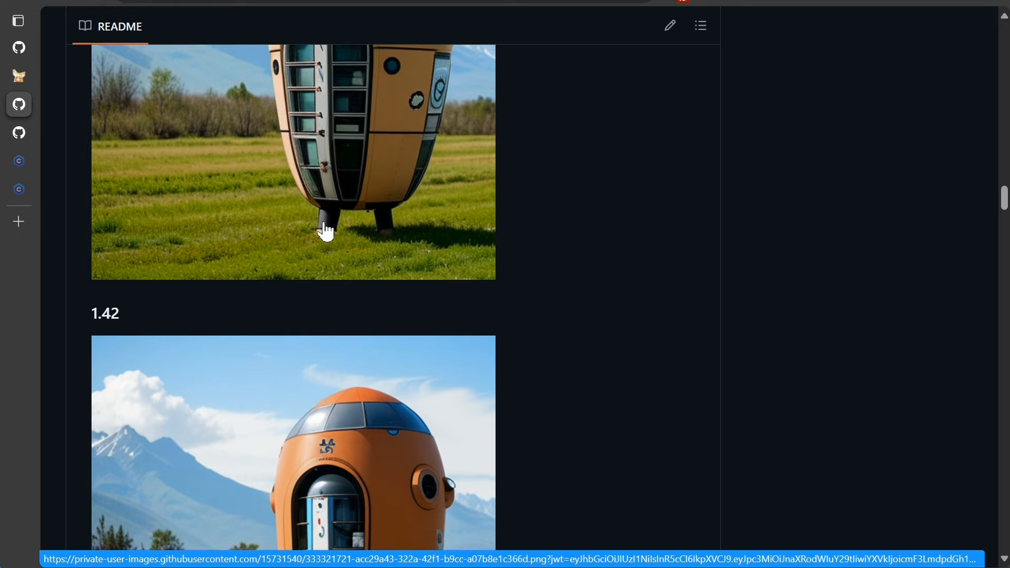
pyautogui.scroll(-8, 325, 232)
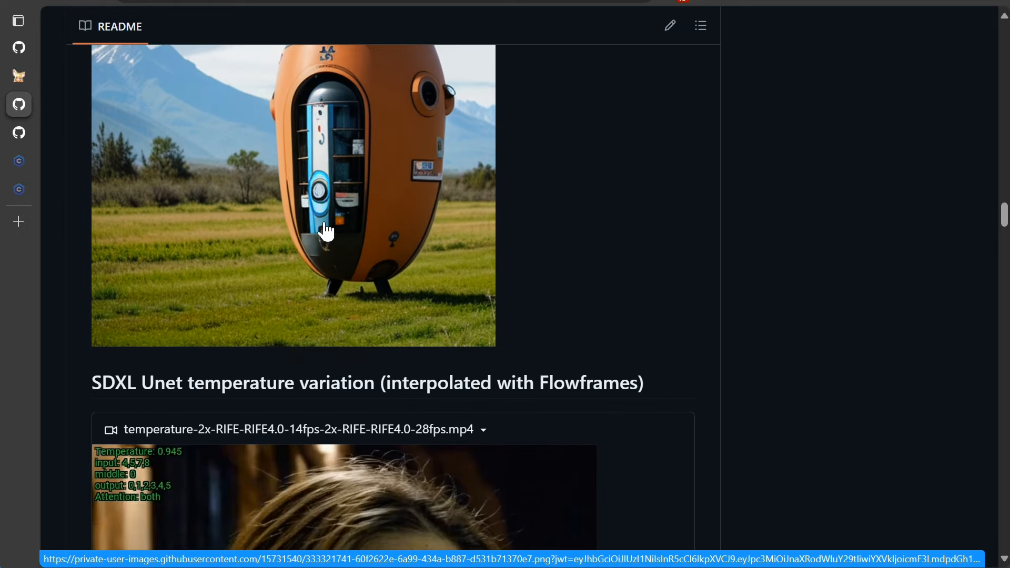
pyautogui.scroll(3, 326, 232)
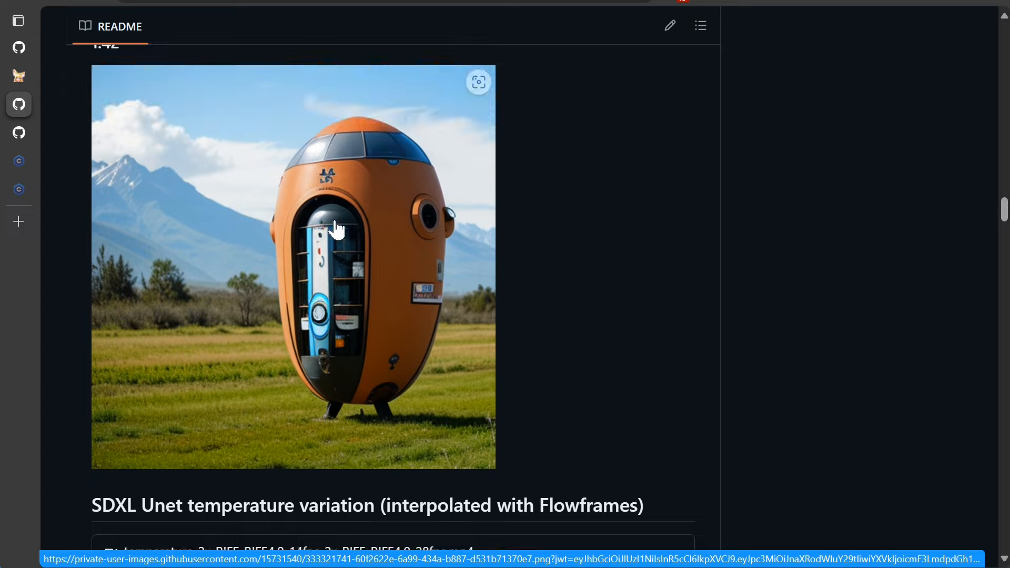
# - Switch back to the ComfyUI workflow and queue the prompt with both caption options disabled
pyautogui.click(19, 75)
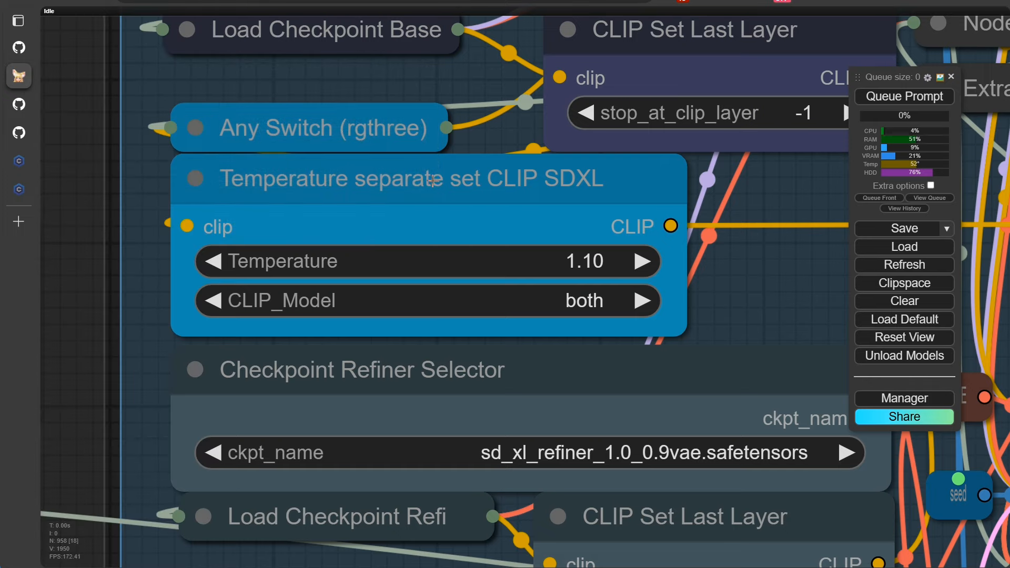
pyautogui.scroll(-9, 753, 295)
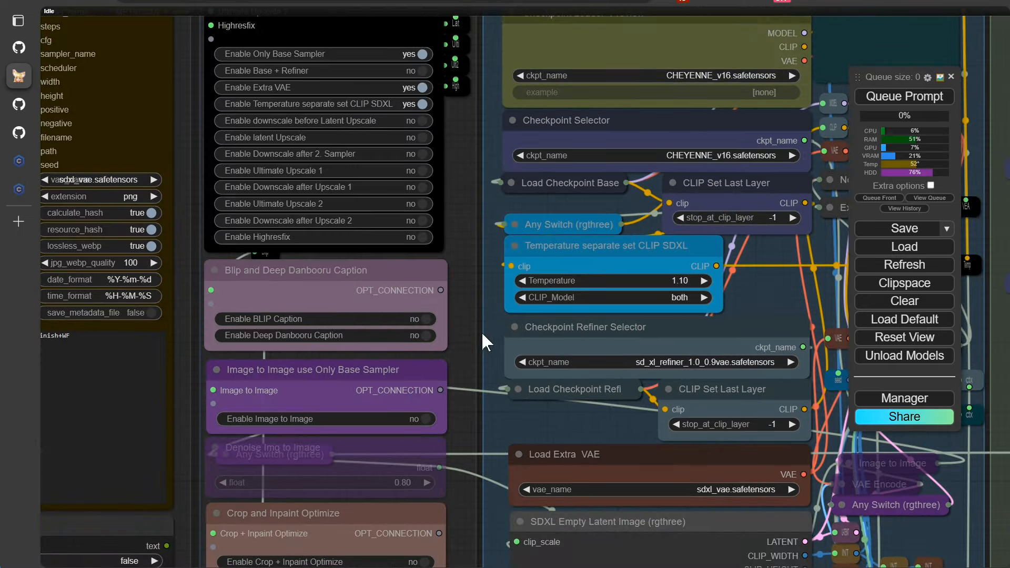
pyautogui.scroll(-5, 471, 327)
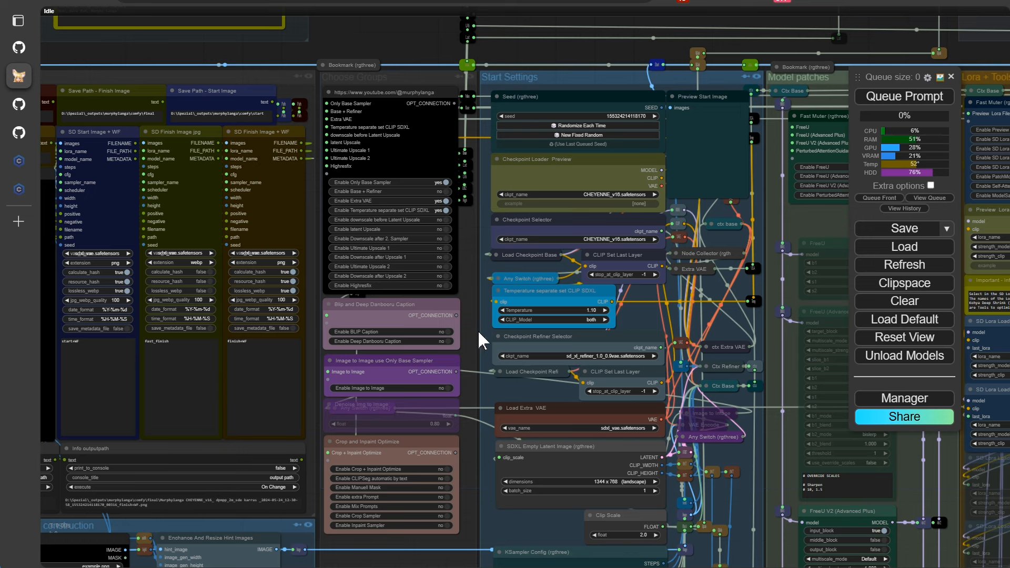
pyautogui.click(882, 99)
pyautogui.rightClick(404, 40)
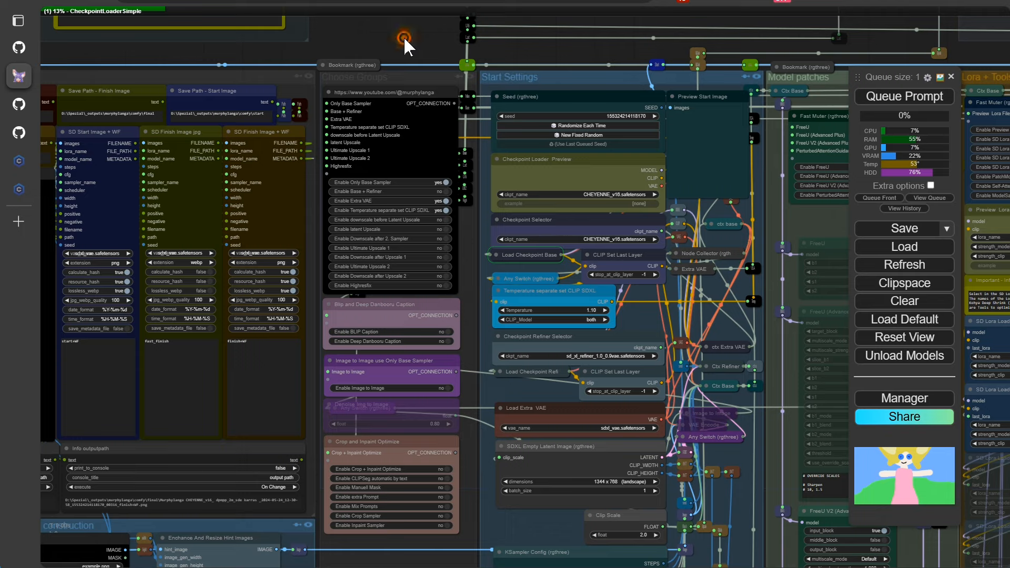
pyautogui.click(429, 269)
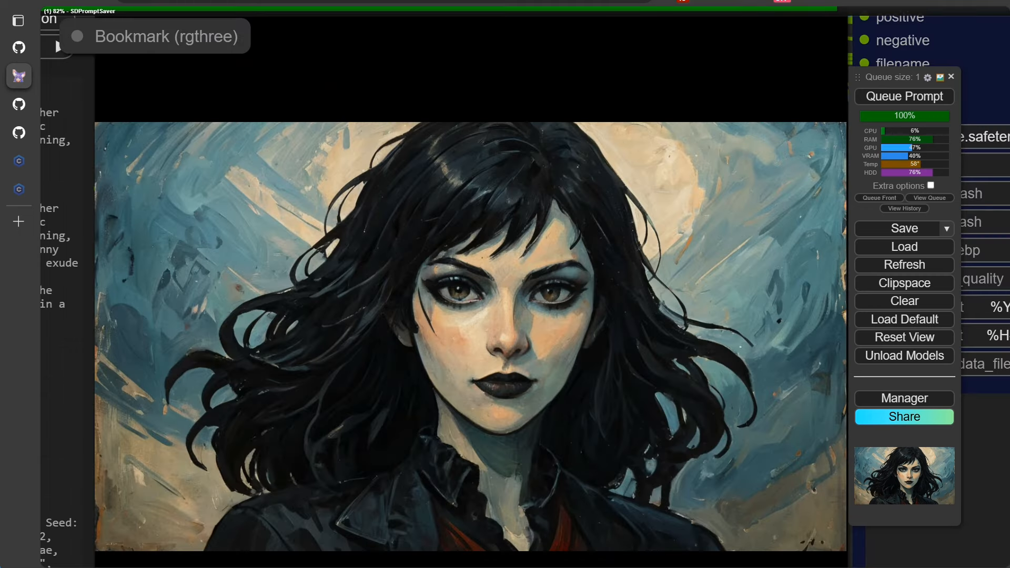
# - Enable BLIP Caption in the Blip and Deep Danbooru Caption node and queue the prompt
pyautogui.scroll(-9, 729, 372)
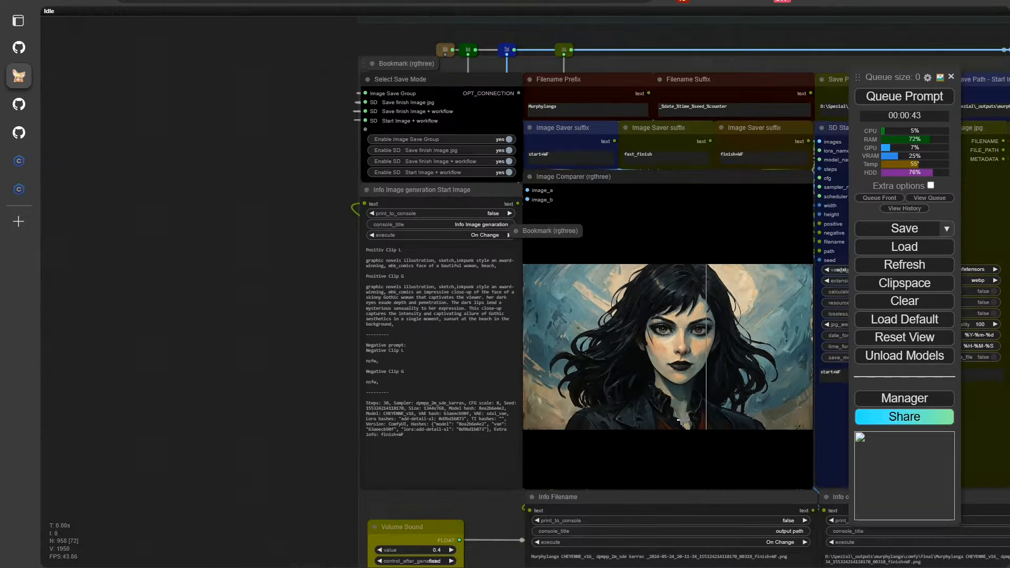
pyautogui.moveTo(408, 473); pyautogui.dragTo(32, 233)
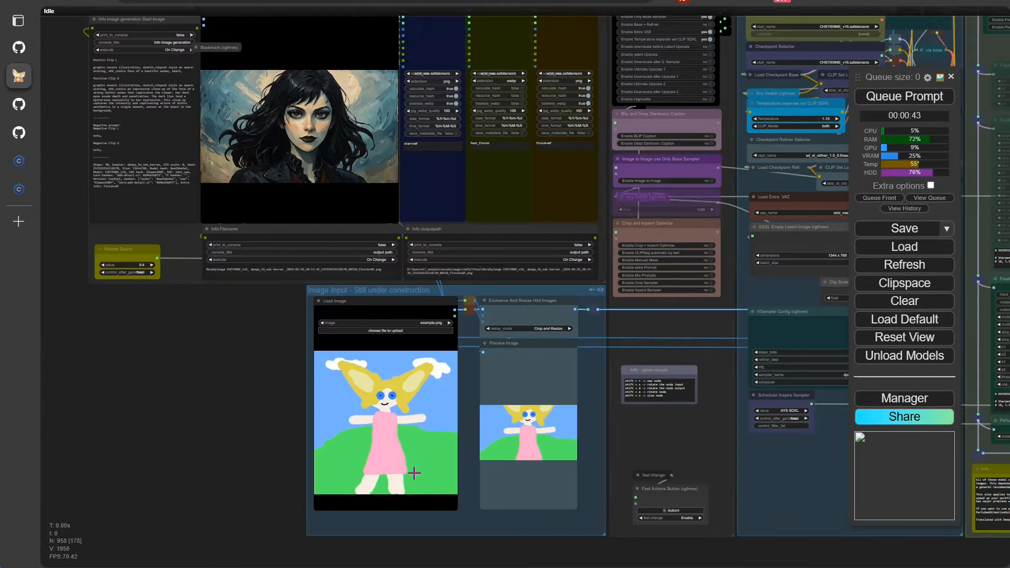
pyautogui.moveTo(231, 388); pyautogui.dragTo(11, 463)
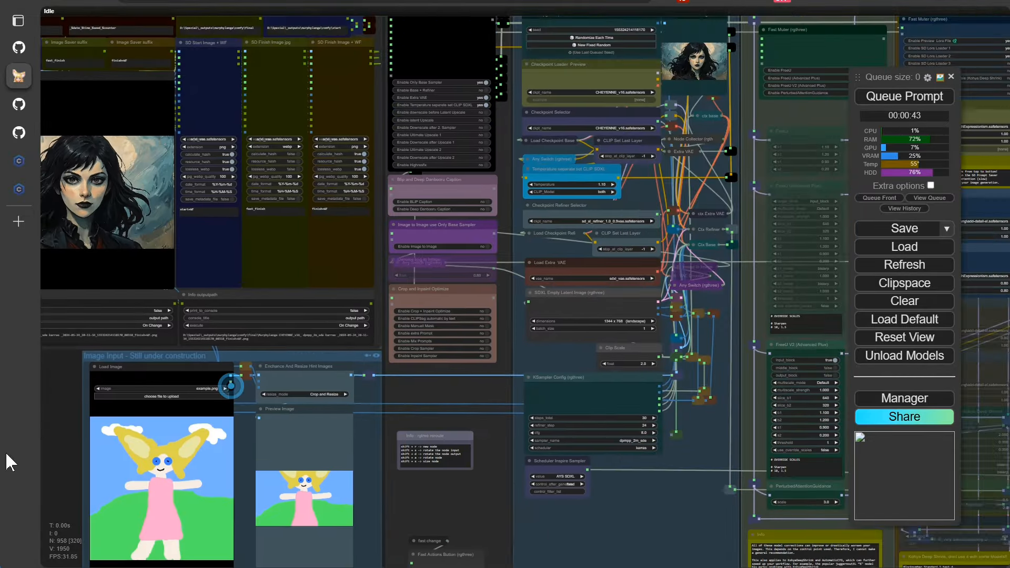
pyautogui.scroll(11, 508, 263)
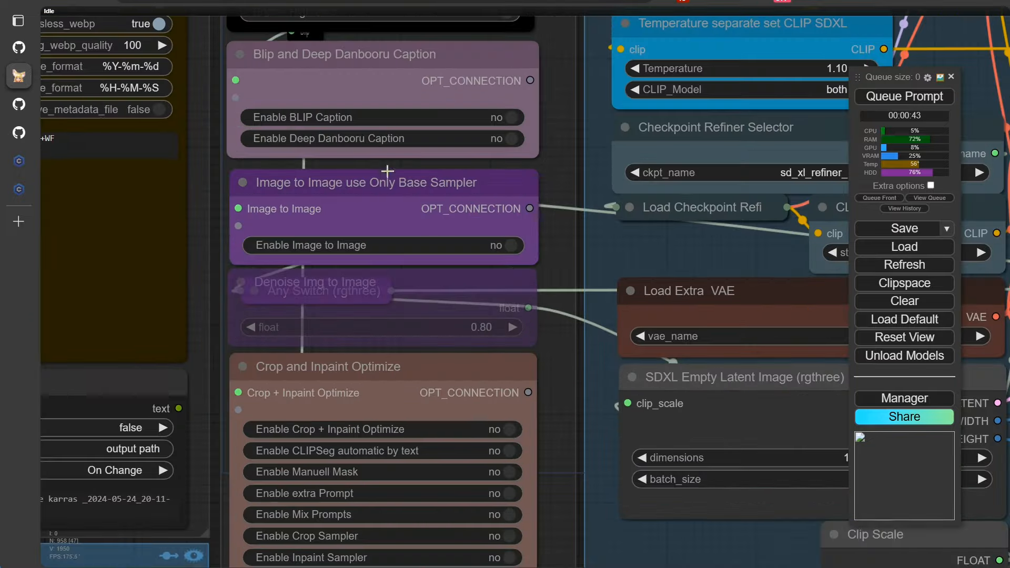
pyautogui.click(517, 121)
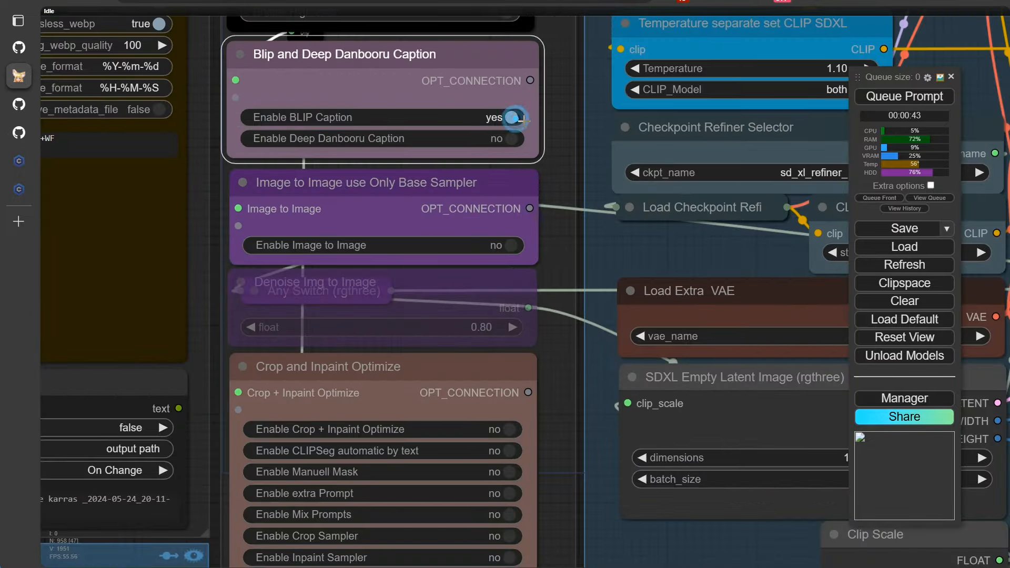
pyautogui.click(903, 96)
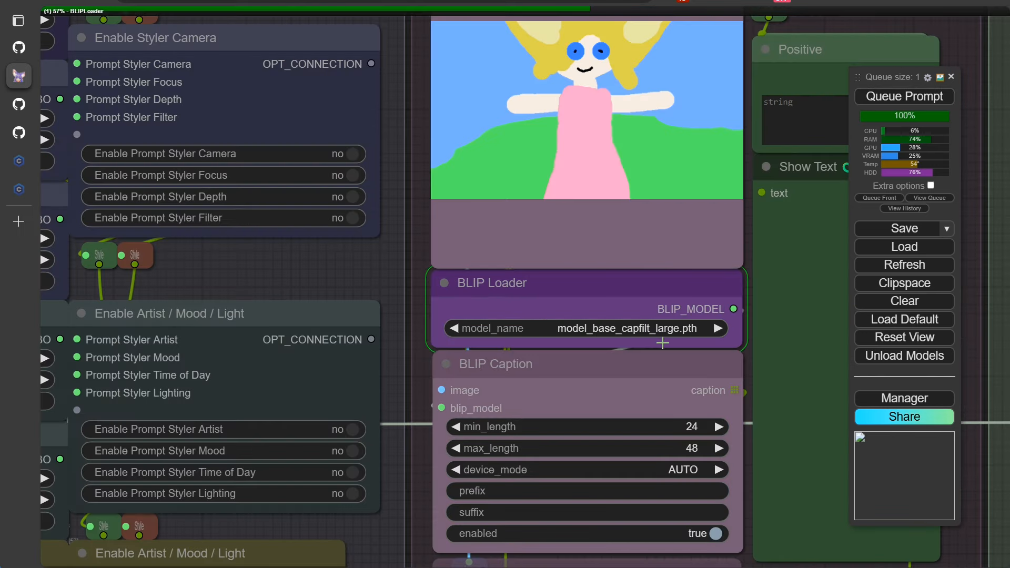
# - Follow the BLIP nodes during generation and inspect the resulting image in the Image Comparer
pyautogui.scroll(-4, 390, 325)
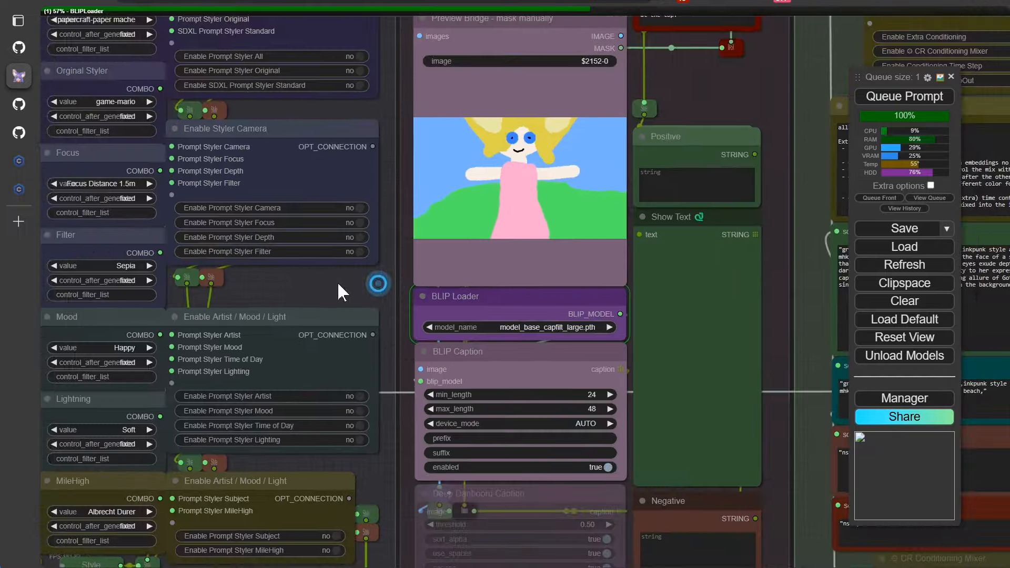
pyautogui.moveTo(337, 282); pyautogui.dragTo(58, 300)
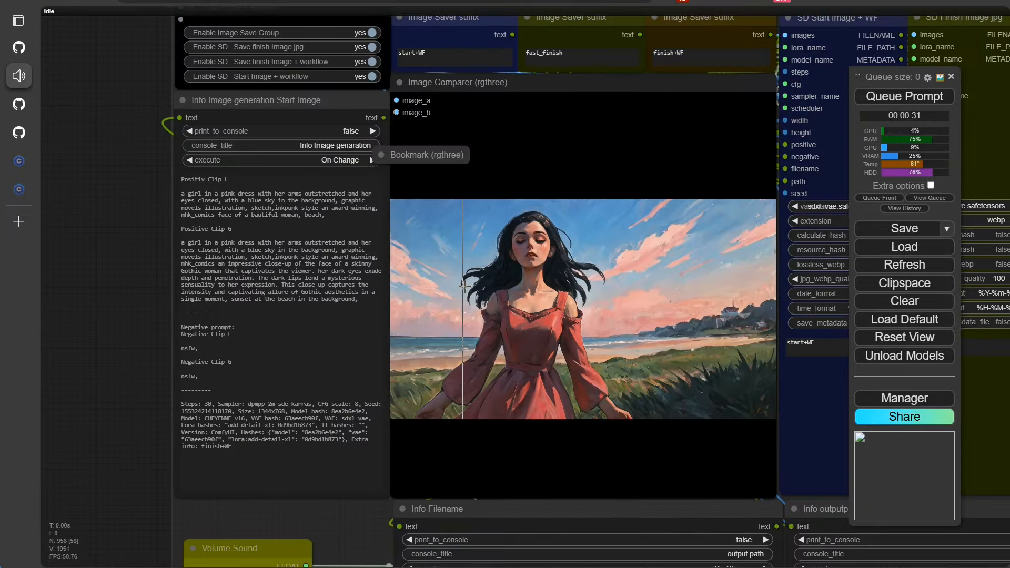
pyautogui.scroll(7, 465, 286)
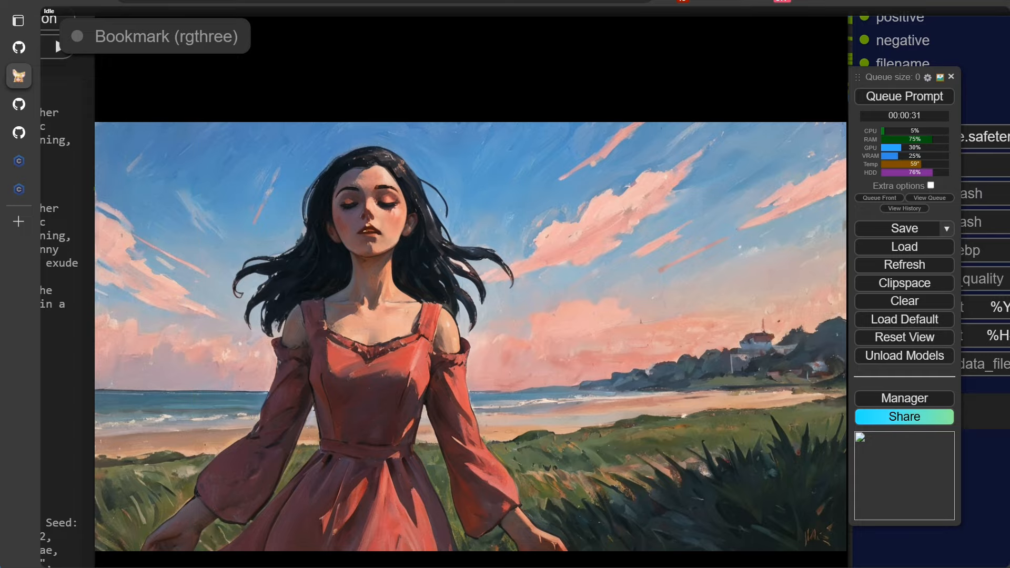
pyautogui.scroll(-6, 639, 126)
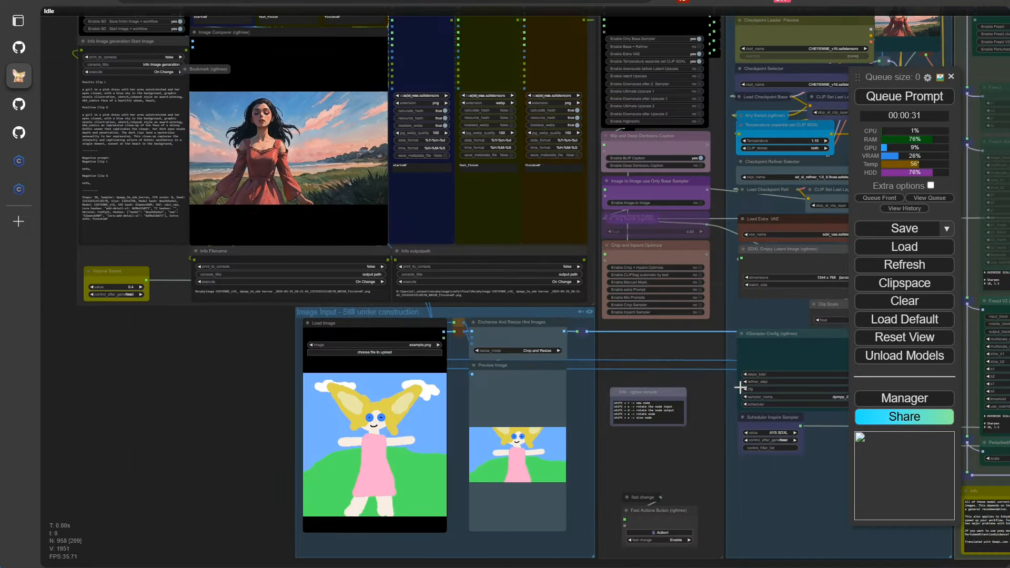
# - Read the BLIP-generated caption in the Show Text node of the image prompting group
pyautogui.moveTo(737, 460); pyautogui.dragTo(168, 371)
pyautogui.moveTo(846, 103); pyautogui.dragTo(649, 246)
pyautogui.scroll(1, 650, 246)
pyautogui.moveTo(820, 409); pyautogui.dragTo(322, 440)
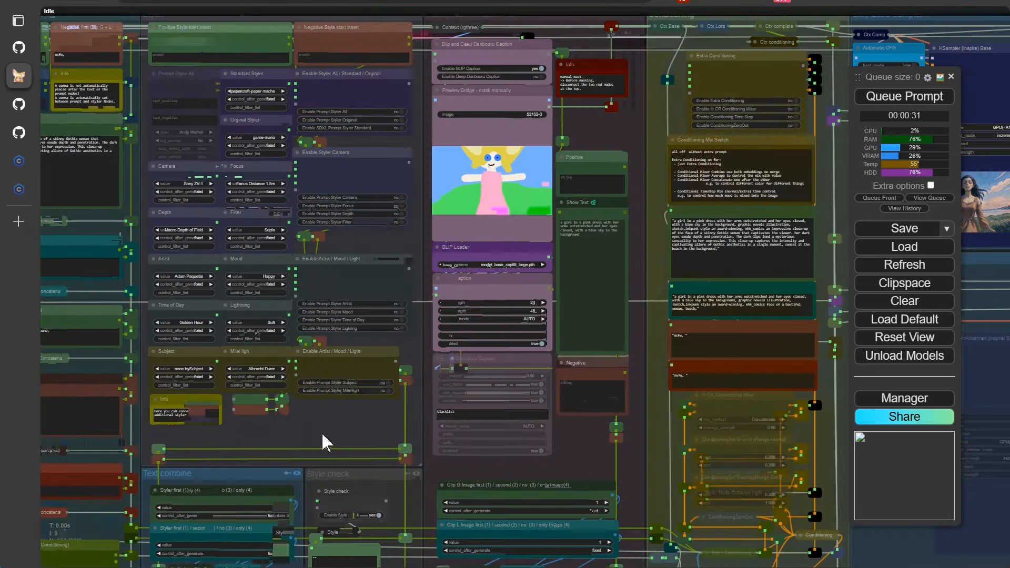
pyautogui.scroll(10, 637, 245)
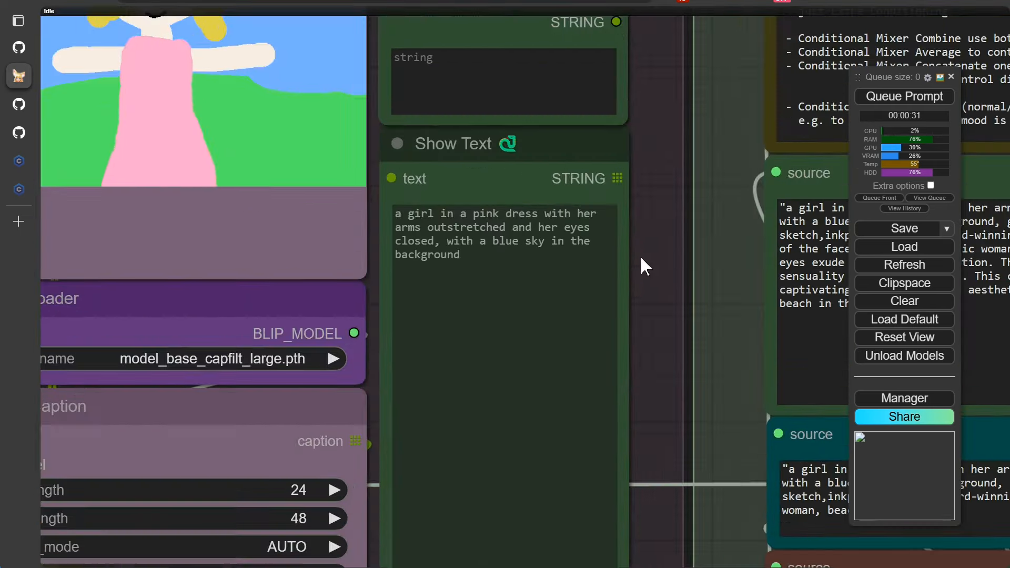
# - Enter "blonde Hair" in the Positive node of the image prompting group and queue the prompt
pyautogui.scroll(-6, 660, 281)
pyautogui.scroll(3, 619, 339)
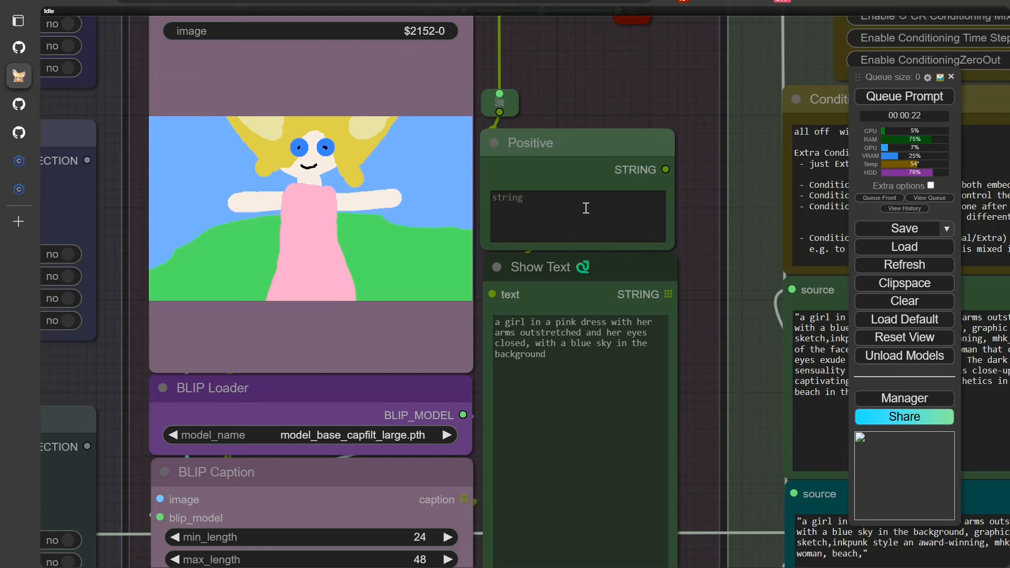
pyautogui.click(584, 210)
pyautogui.write('blonde Hair')
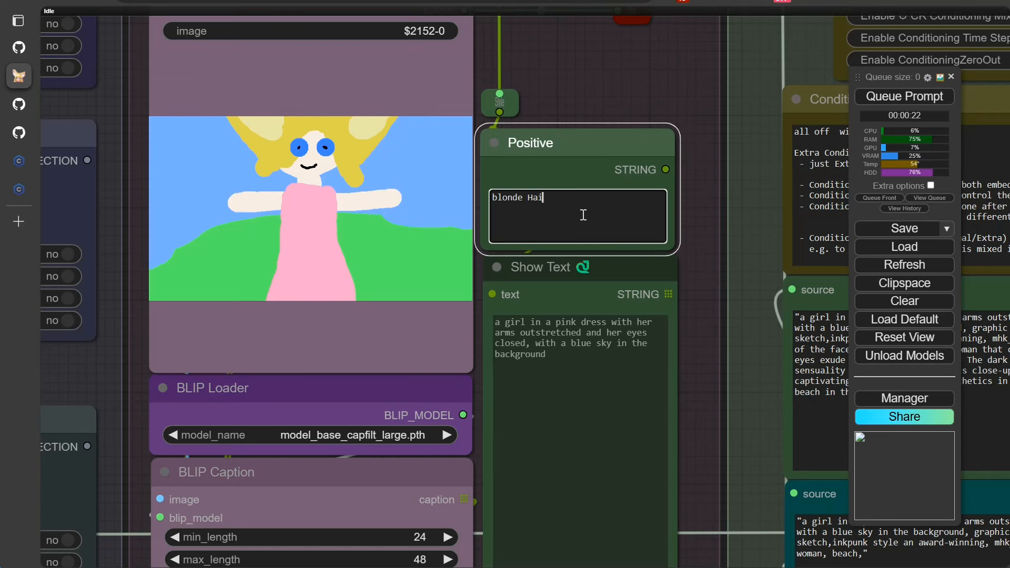
pyautogui.click(868, 97)
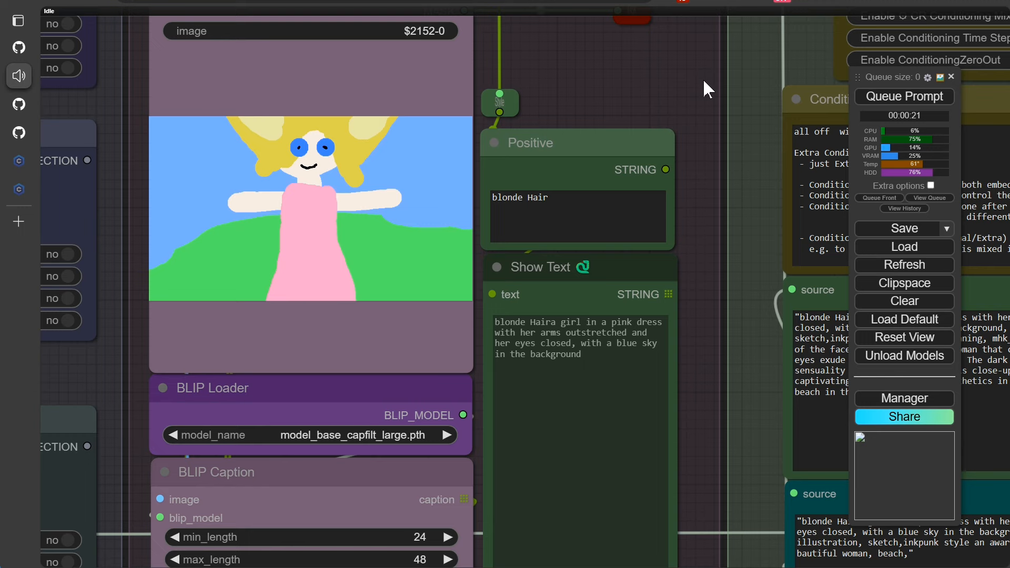
# - Check the resulting image, set a new fixed random seed in the Seed node and queue the prompt
pyautogui.press('1')
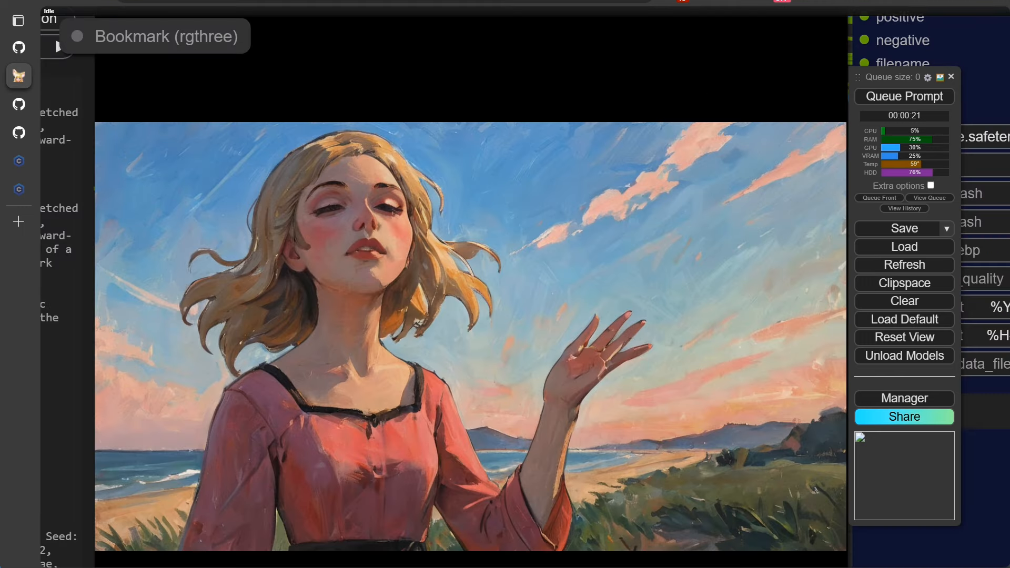
pyautogui.click(985, 549)
pyautogui.press('1')
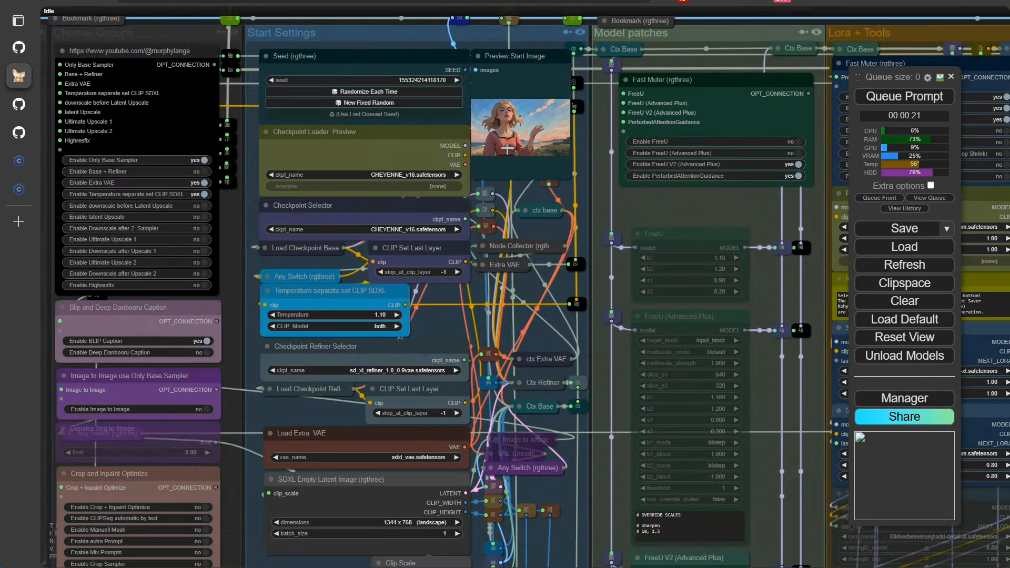
pyautogui.click(381, 103)
pyautogui.click(875, 102)
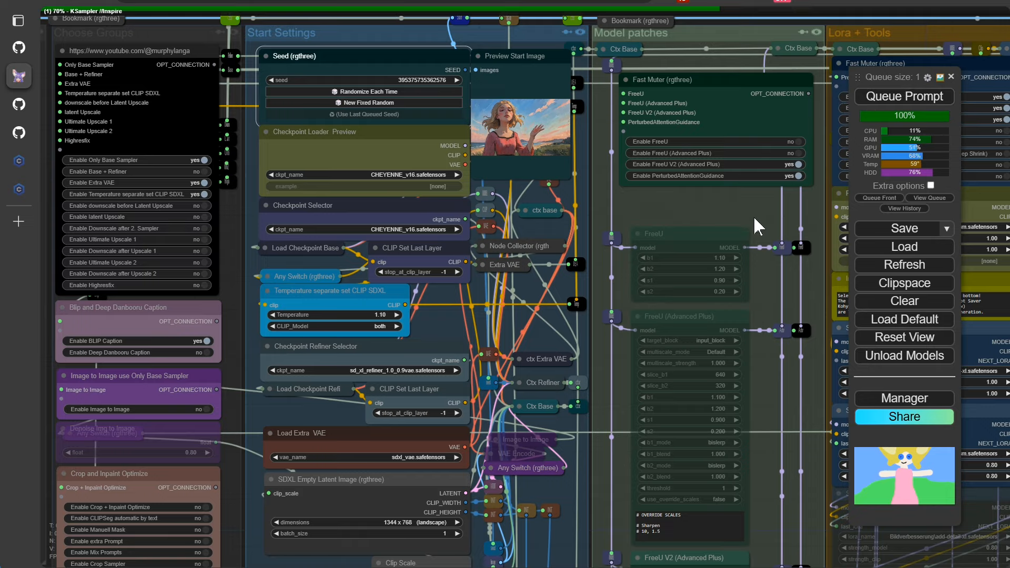
# - Look over the workflow groups during generation and inspect the new-seed result in the Image Comparer
pyautogui.scroll(-6, 751, 214)
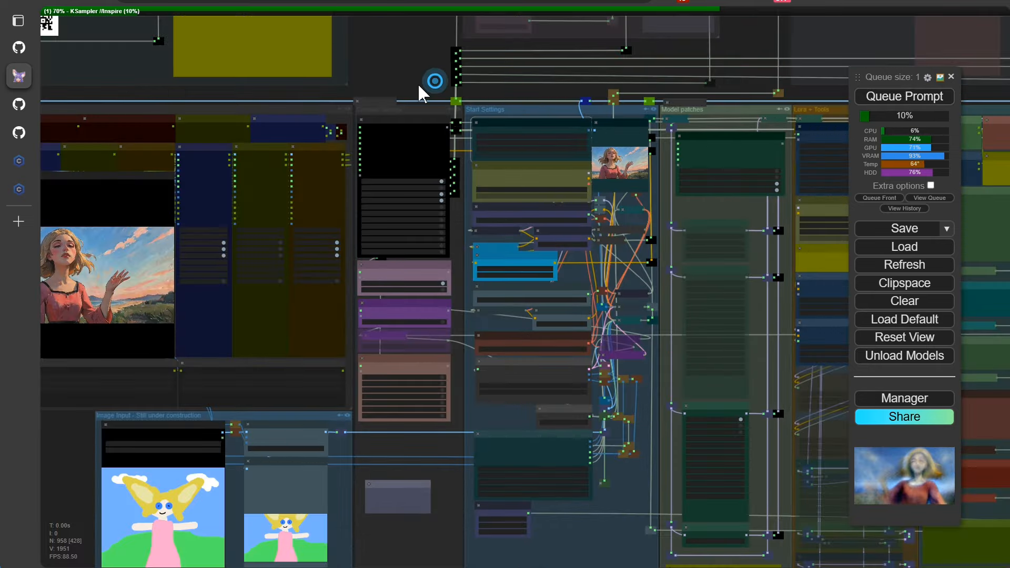
pyautogui.moveTo(418, 83); pyautogui.dragTo(216, 105)
pyautogui.scroll(-1, 649, 269)
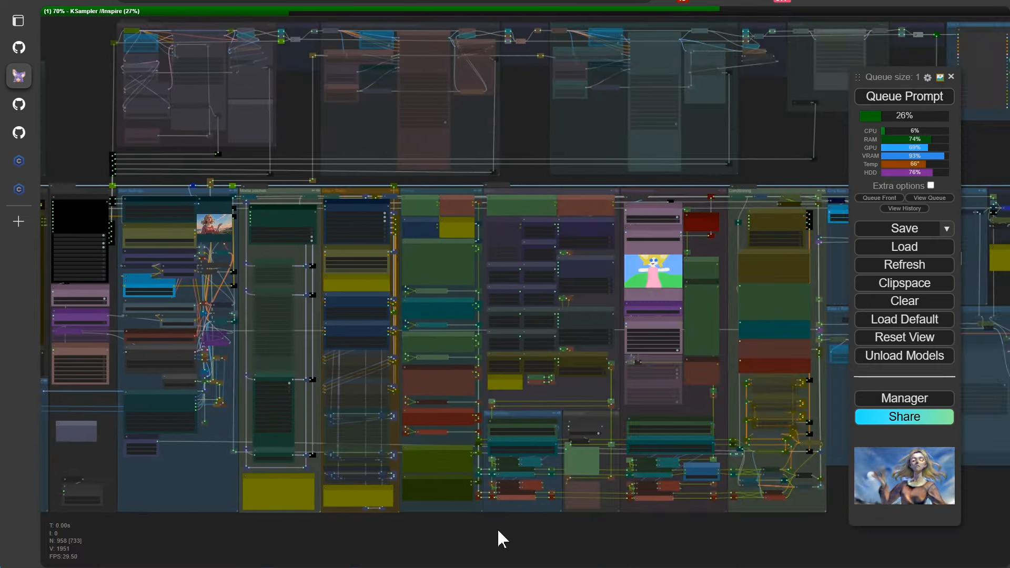
pyautogui.scroll(5, 628, 387)
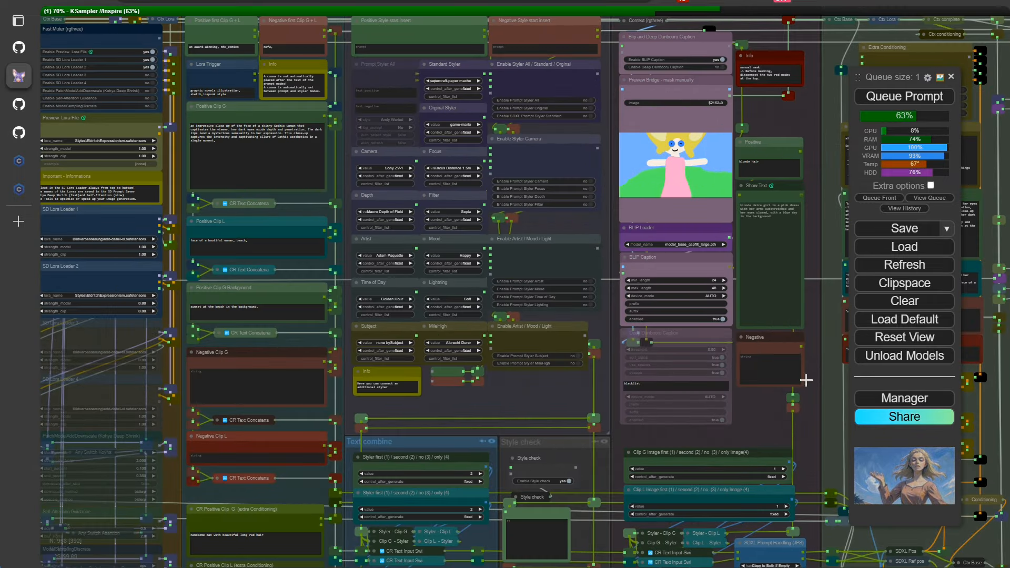
pyautogui.scroll(-2, 558, 406)
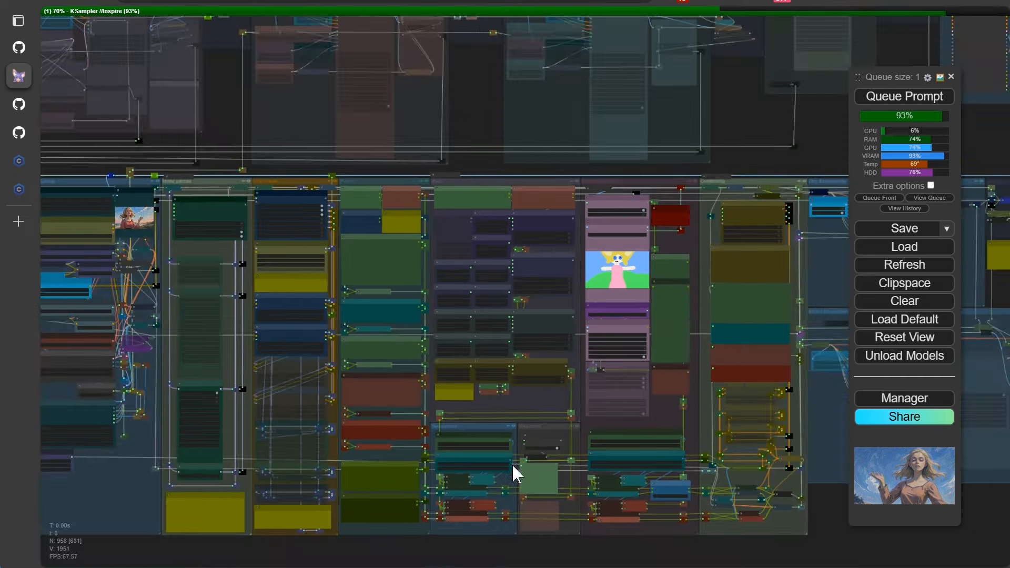
pyautogui.press('1')
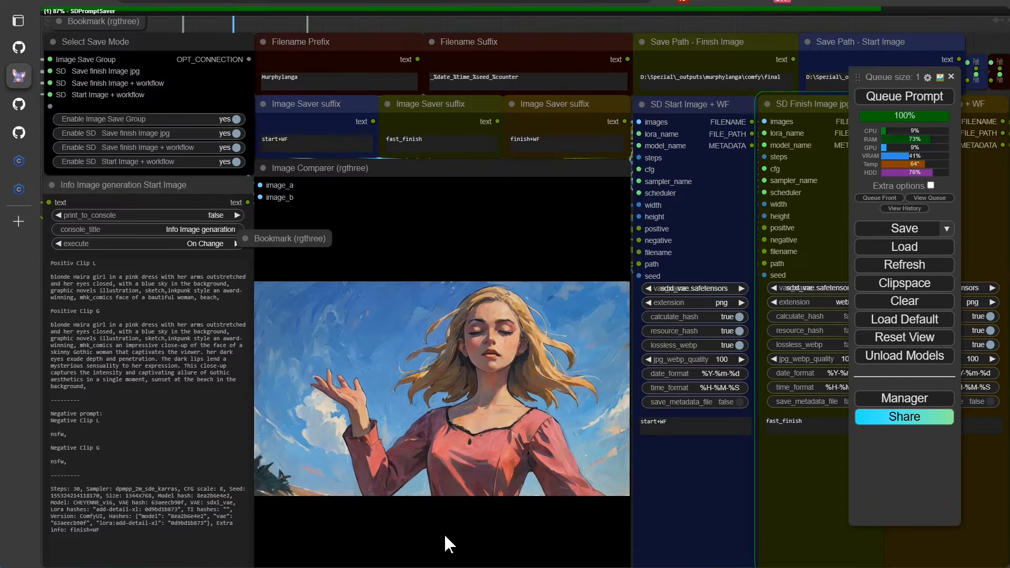
pyautogui.scroll(10, 368, 453)
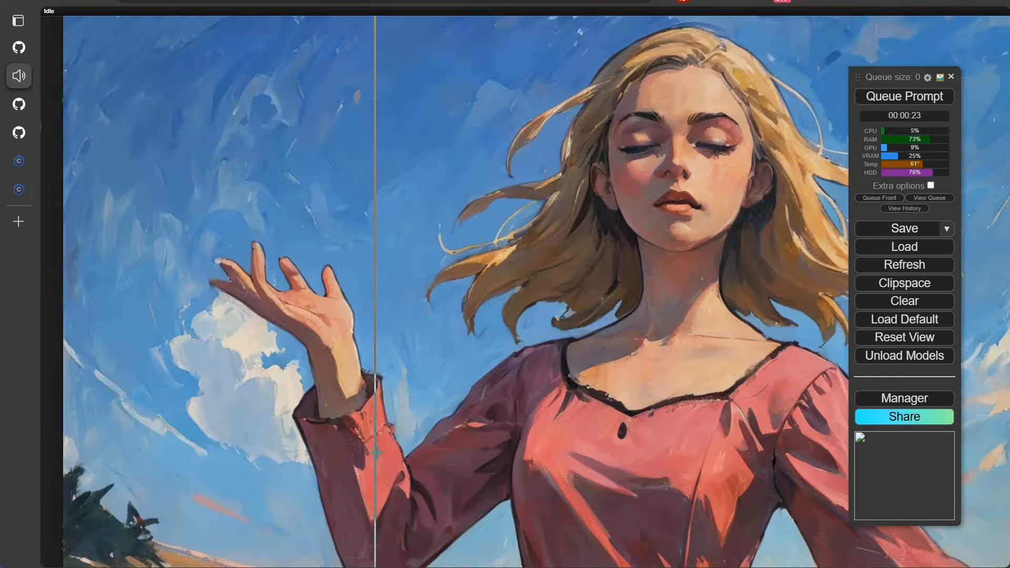
pyautogui.scroll(-4, 377, 453)
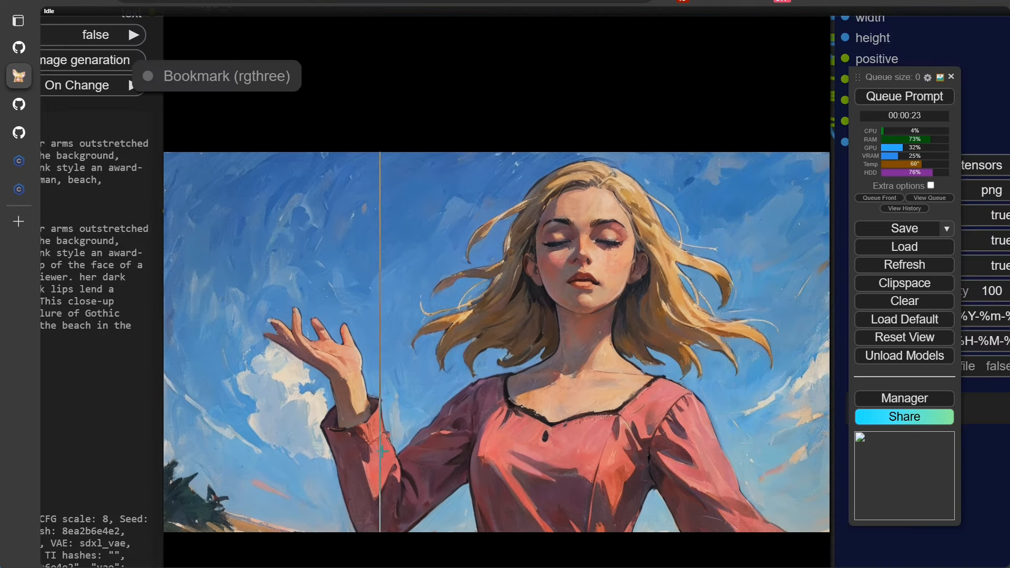
# - Disable BLIP Caption and enable Deep Danbooru Caption in the Blip and Deep Danbooru Caption node
pyautogui.scroll(3, 651, 345)
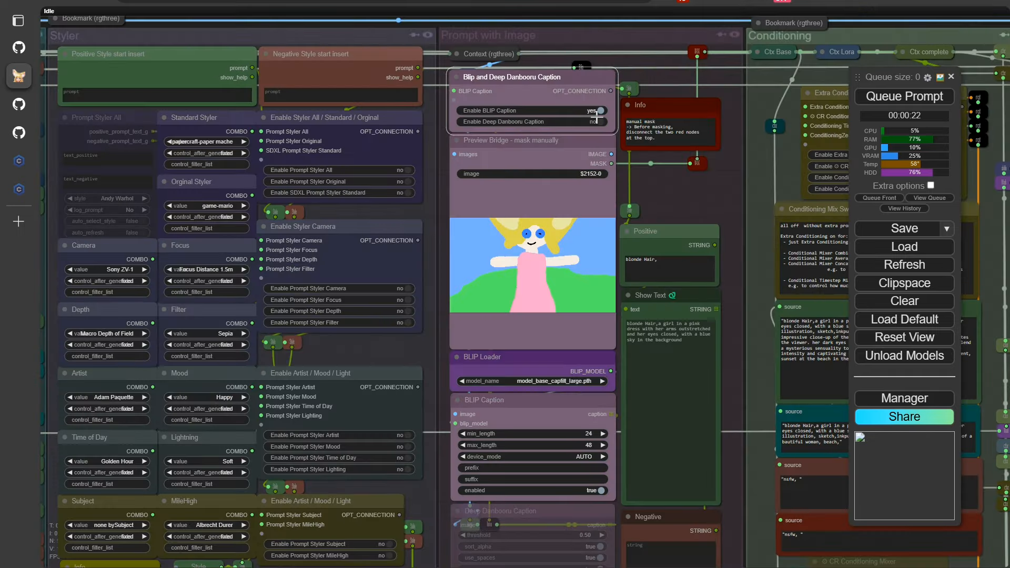
pyautogui.click(605, 123)
pyautogui.click(604, 112)
pyautogui.scroll(5, 702, 192)
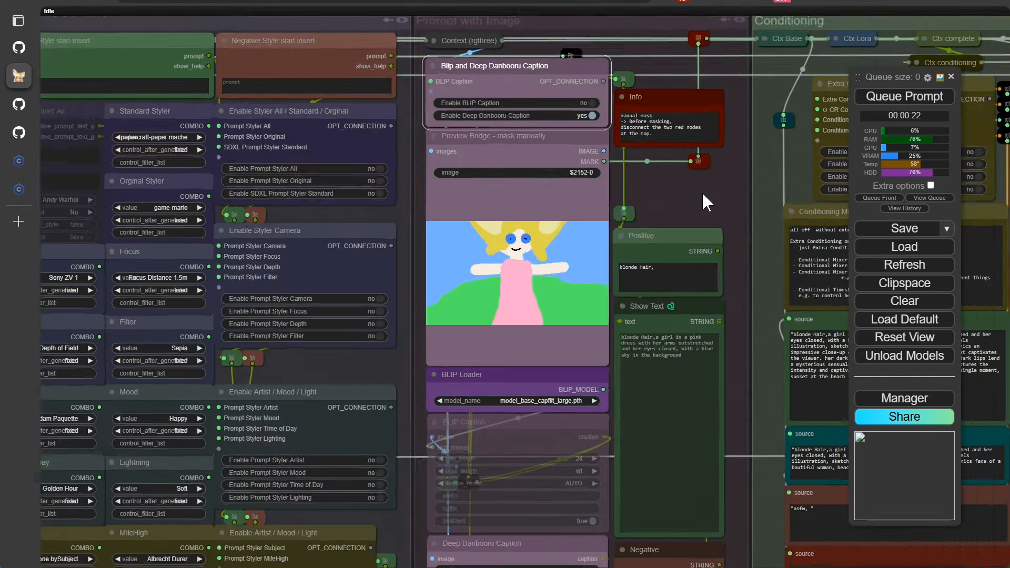
# - Add a space after the comma of "blonde Hair," in the Positive node and queue the prompt
pyautogui.moveTo(712, 304); pyautogui.dragTo(662, 149)
pyautogui.scroll(6, 706, 265)
pyautogui.moveTo(705, 268); pyautogui.dragTo(716, 336)
pyautogui.click(532, 109)
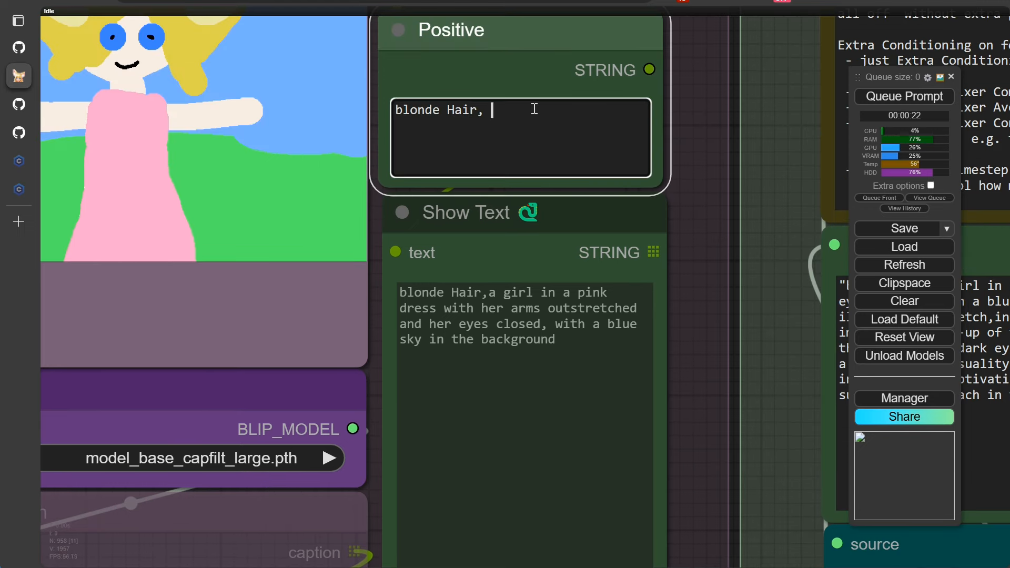
pyautogui.click(894, 98)
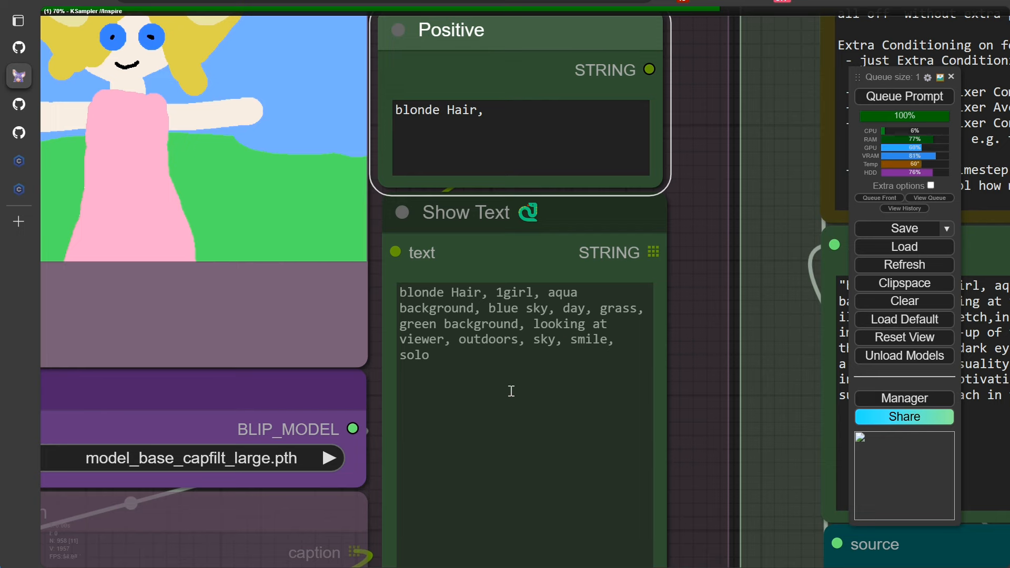
# - Examine the Deep Danbooru tags and Caption node settings, and view the generated image in the Image Comparer
pyautogui.scroll(-2, 693, 377)
pyautogui.scroll(-2, 683, 388)
pyautogui.moveTo(694, 417); pyautogui.dragTo(717, 106)
pyautogui.moveTo(731, 472); pyautogui.dragTo(713, 301)
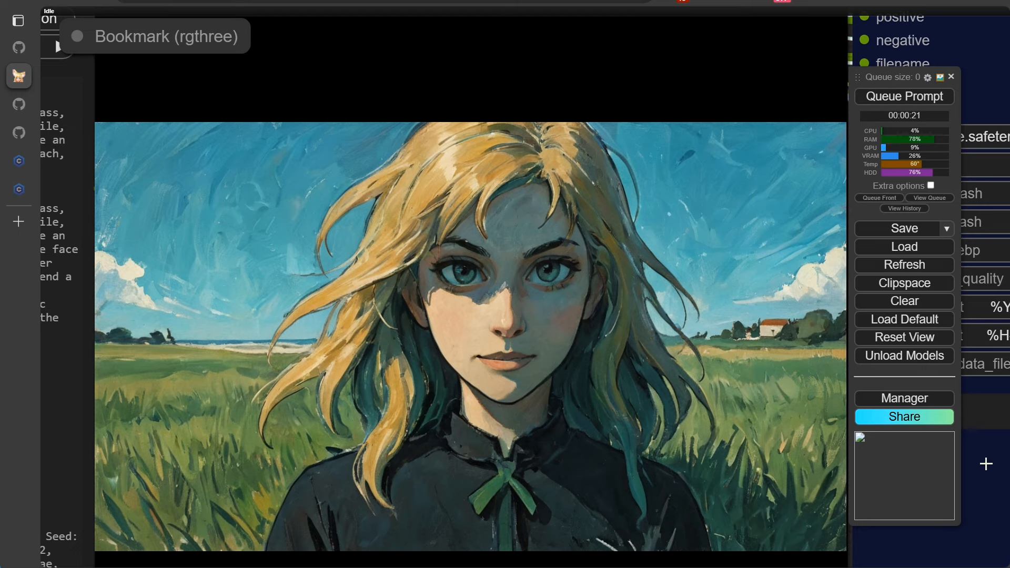
pyautogui.press('1')
# - Clear the text of the Positive node in the image prompting group
pyautogui.scroll(6, 742, 237)
pyautogui.moveTo(608, 282); pyautogui.dragTo(525, 283)
pyautogui.press('BackSpace')
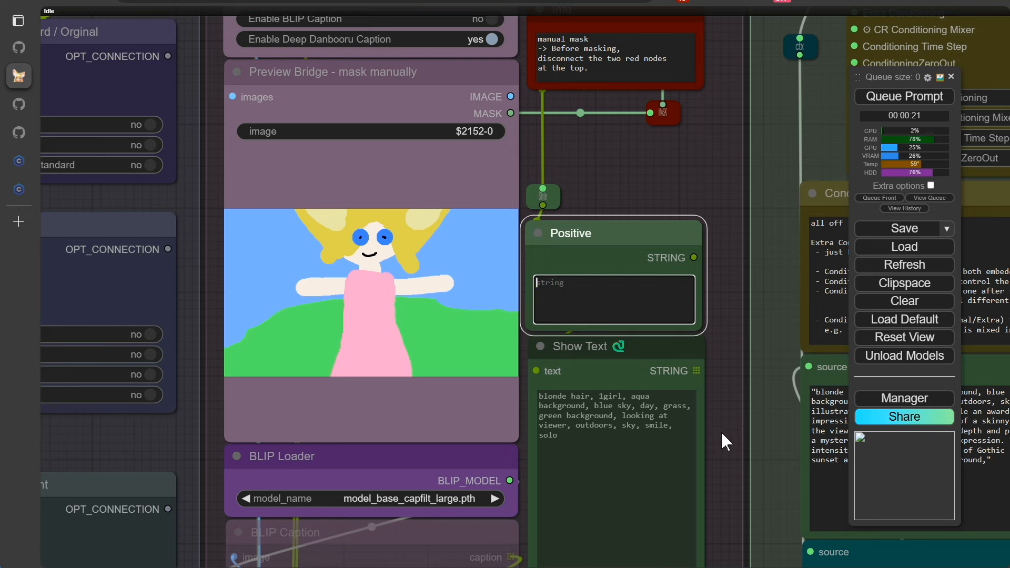
# - Set the Deep Danbooru Caption threshold to 0.30 and queue the prompt
pyautogui.moveTo(721, 442); pyautogui.dragTo(699, 141)
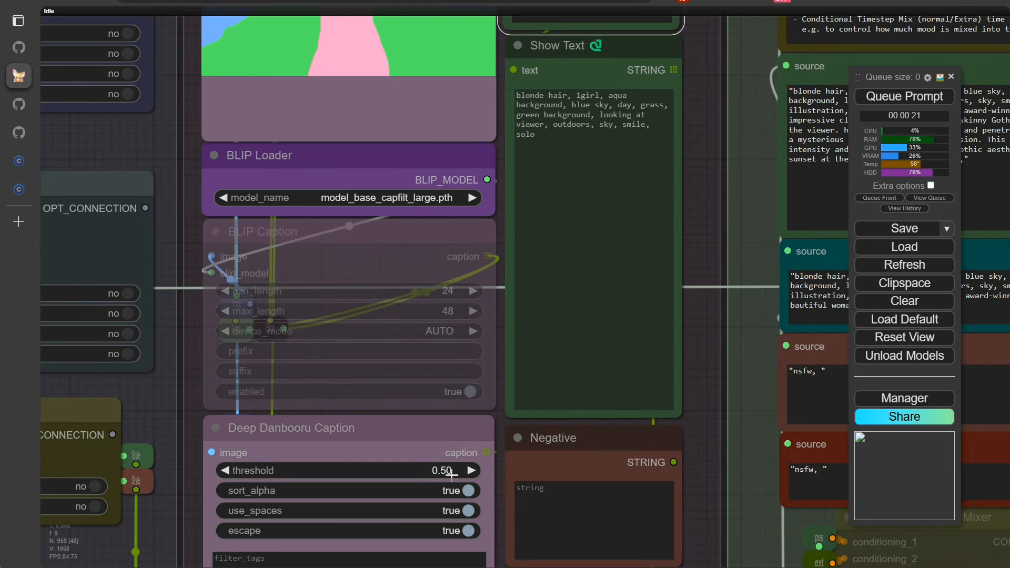
pyautogui.click(451, 474)
pyautogui.write('.3')
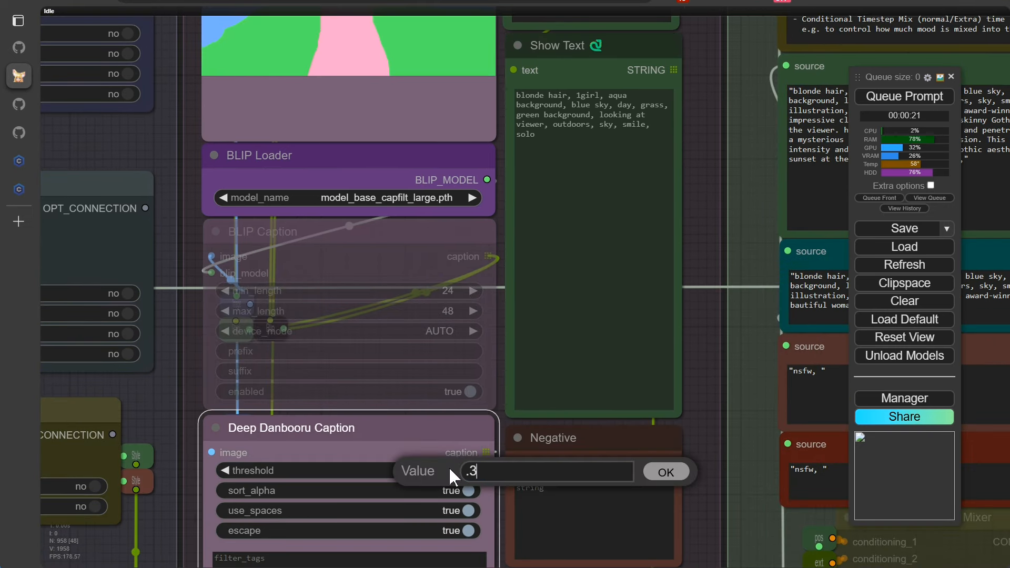
pyautogui.click(655, 472)
pyautogui.click(917, 98)
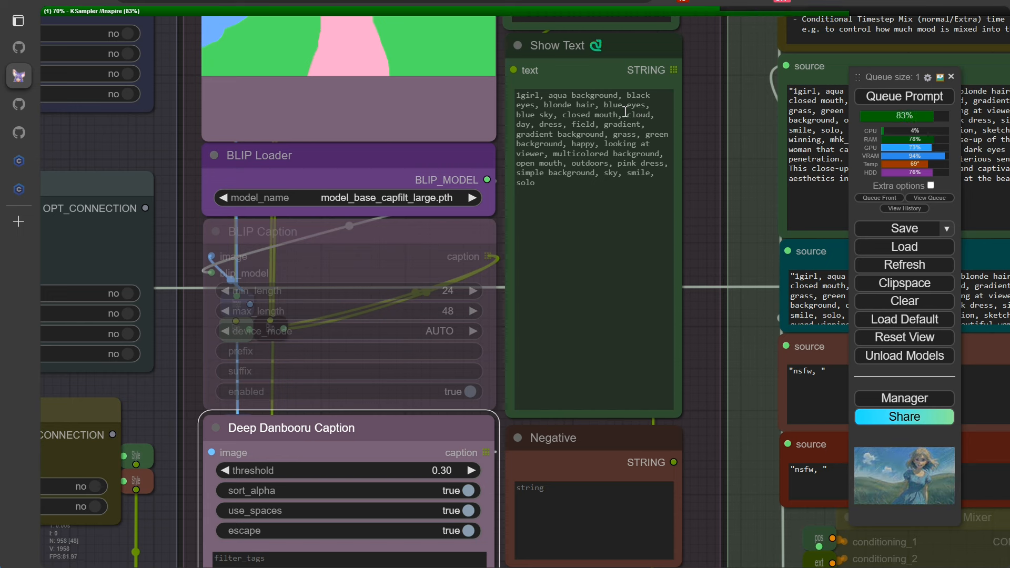
# - Inspect the image generated with the lower threshold in the Image Comparer and return to the start settings
pyautogui.click(738, 422)
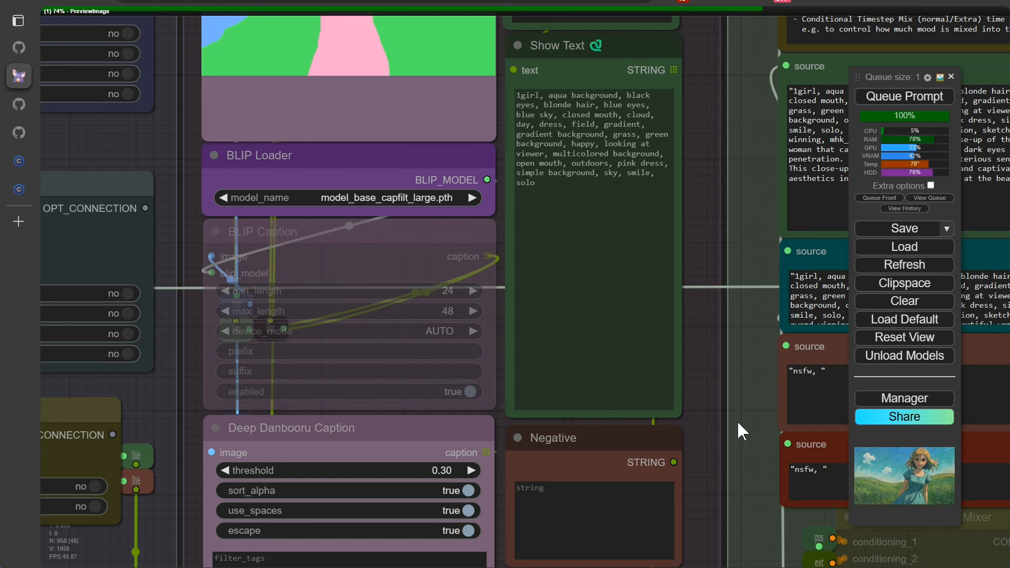
pyautogui.press('1')
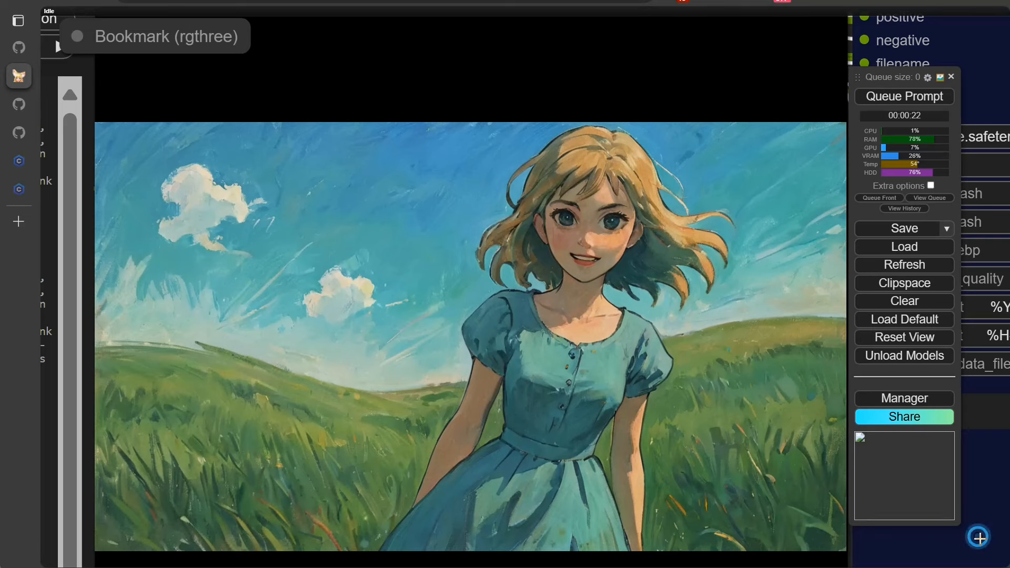
pyautogui.press('1')
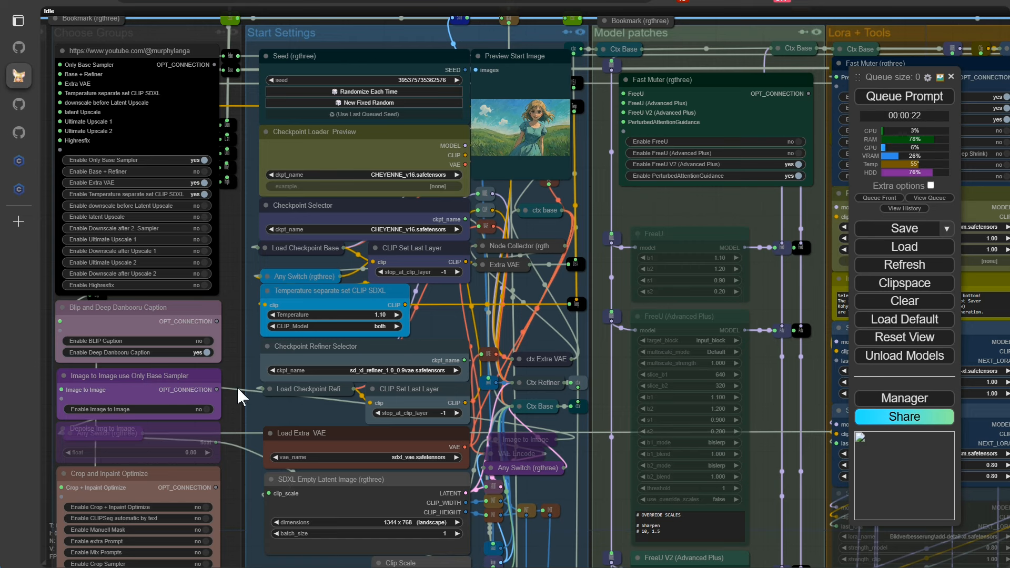
# - Enable Image to Image in the Image to Image use Only Base Sampler node and queue the prompt
pyautogui.click(209, 413)
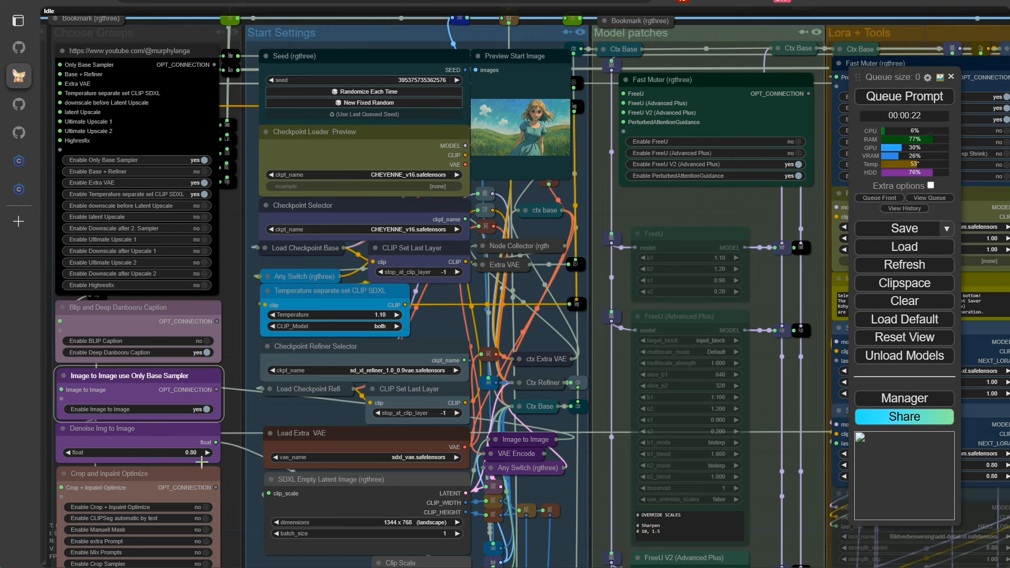
pyautogui.click(893, 100)
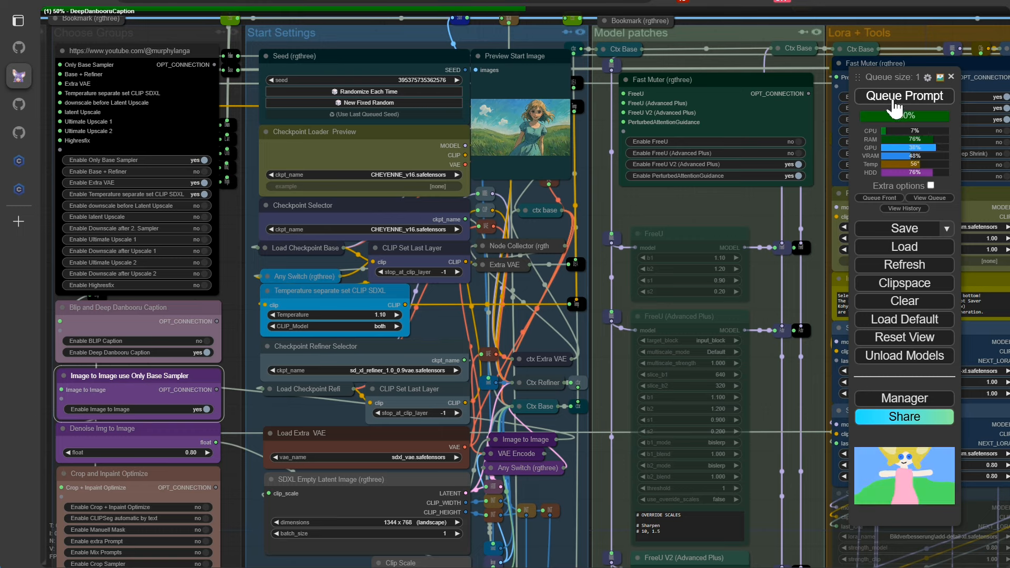
pyautogui.rightClick(763, 393)
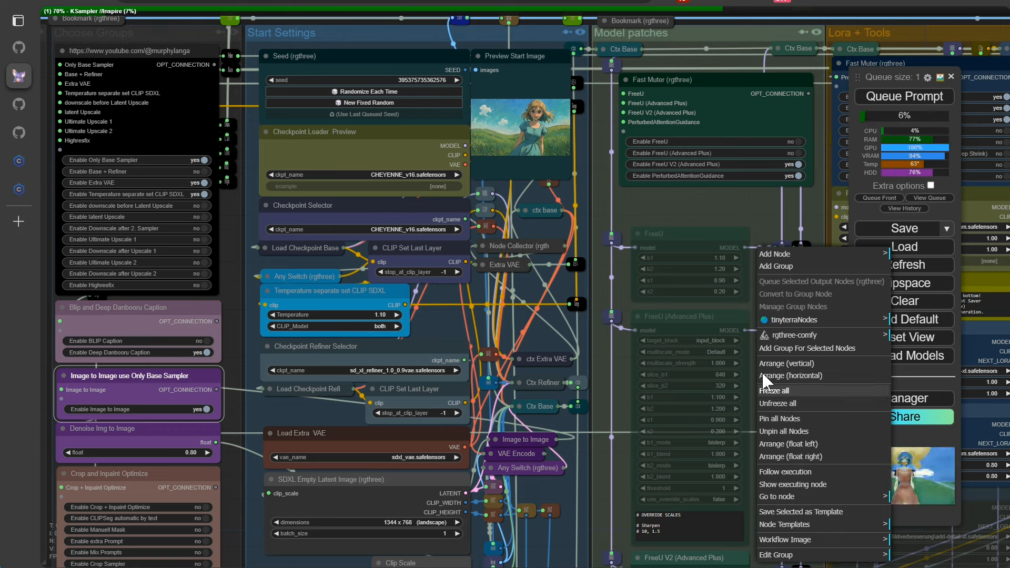
pyautogui.click(756, 202)
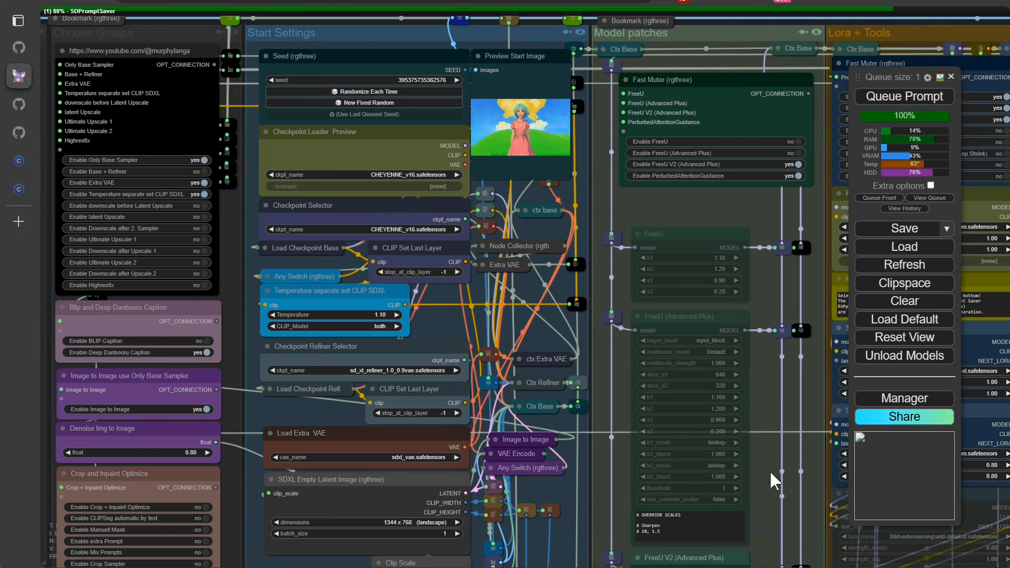
# - View the image-to-image result in the Image Comparer and go back to the start settings
pyautogui.press('2')
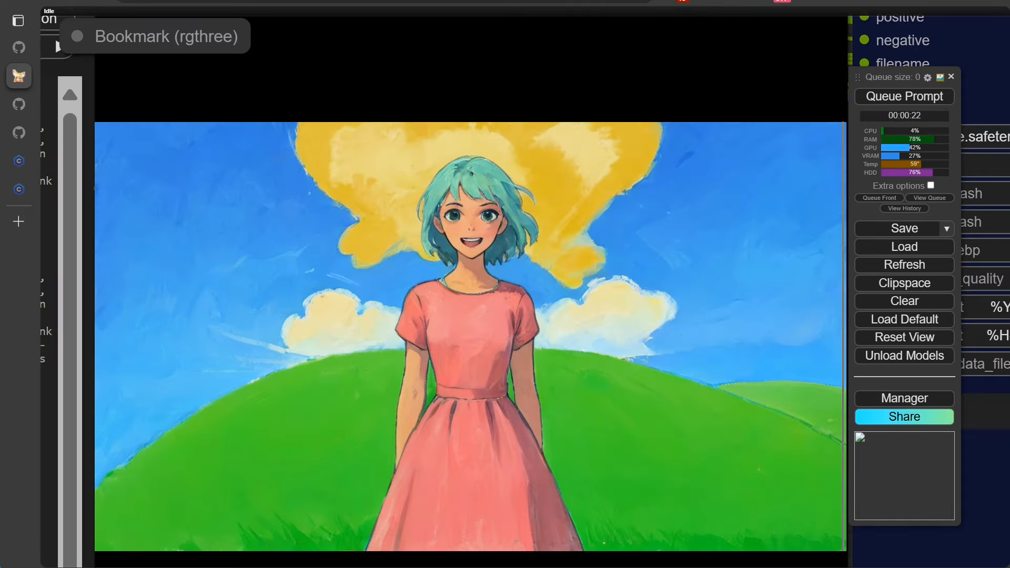
pyautogui.press('1')
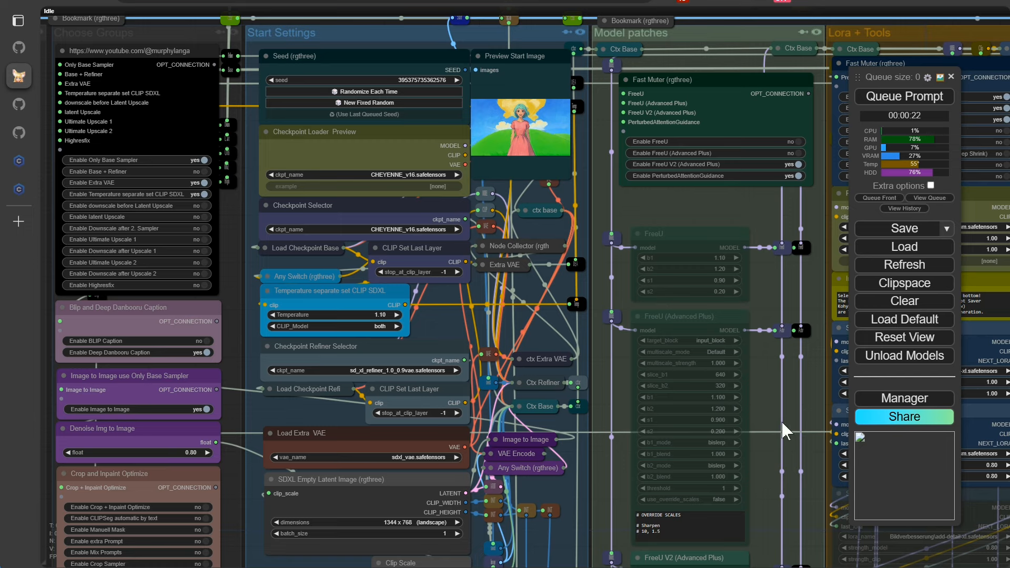
# - Clear the prompt texts in the Positive first Clip G + L, Positive Clip G and Positive Clip L nodes
pyautogui.press('3')
pyautogui.click(605, 257)
pyautogui.scroll(4, 595, 113)
pyautogui.moveTo(589, 74); pyautogui.dragTo(472, 73)
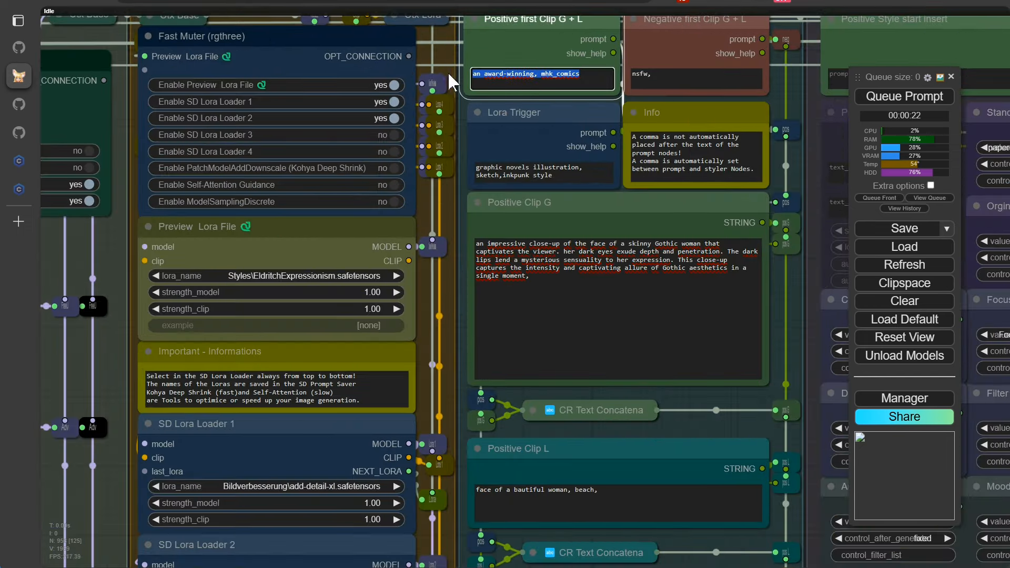
pyautogui.press('Delete')
pyautogui.moveTo(541, 286); pyautogui.dragTo(470, 243)
pyautogui.press('Delete')
pyautogui.moveTo(605, 492); pyautogui.dragTo(473, 490)
pyautogui.press('Delete')
# - Clear the beach sunset text from the Positive Clip G Background node
pyautogui.scroll(-5, 573, 416)
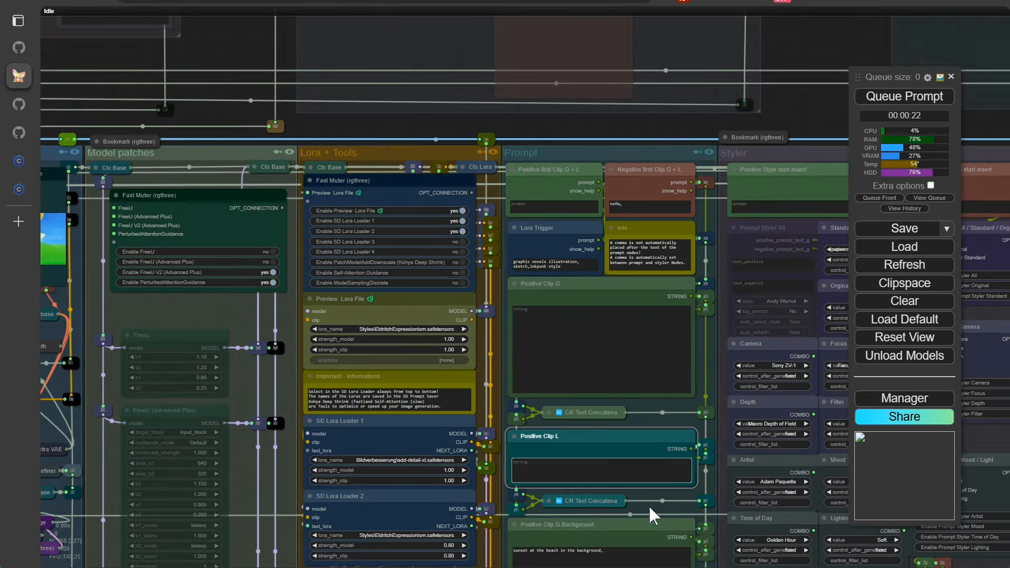
pyautogui.moveTo(653, 515); pyautogui.dragTo(613, 251)
pyautogui.moveTo(574, 290); pyautogui.dragTo(474, 289)
pyautogui.press('Delete')
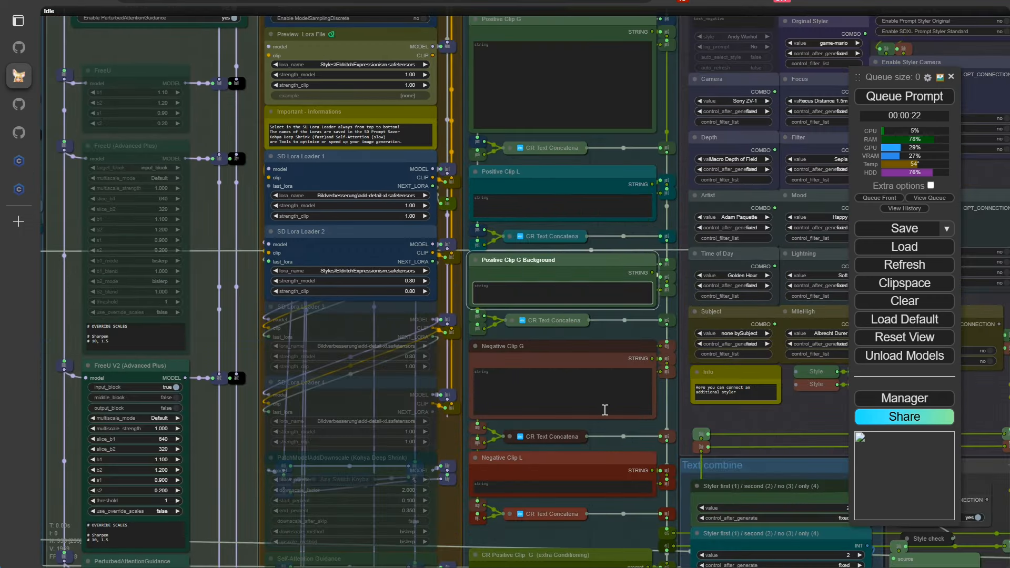
pyautogui.moveTo(589, 535); pyautogui.dragTo(531, 542)
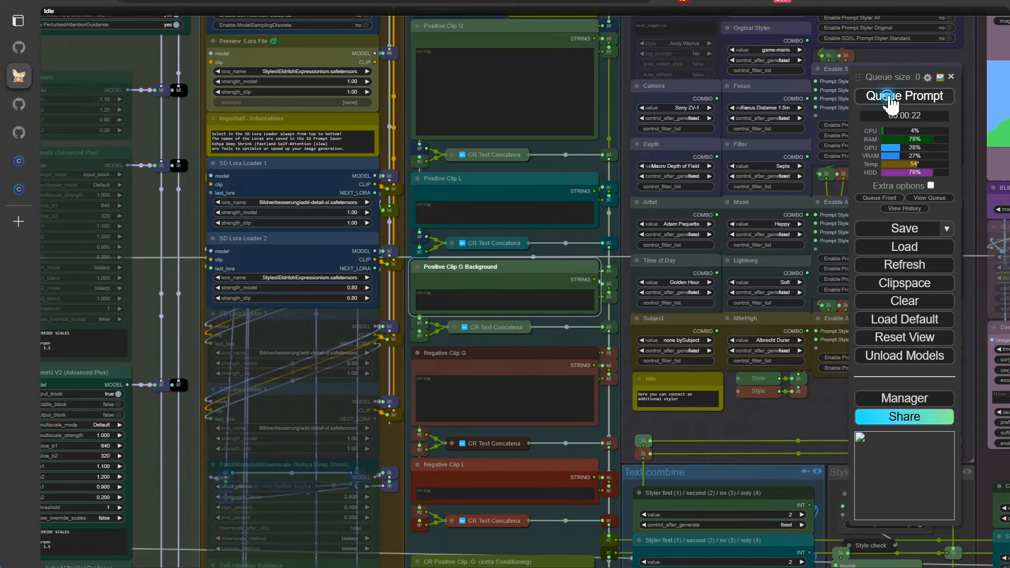
# - Queue the prompt and follow its execution to the Only Base Sampler preview
pyautogui.click(890, 98)
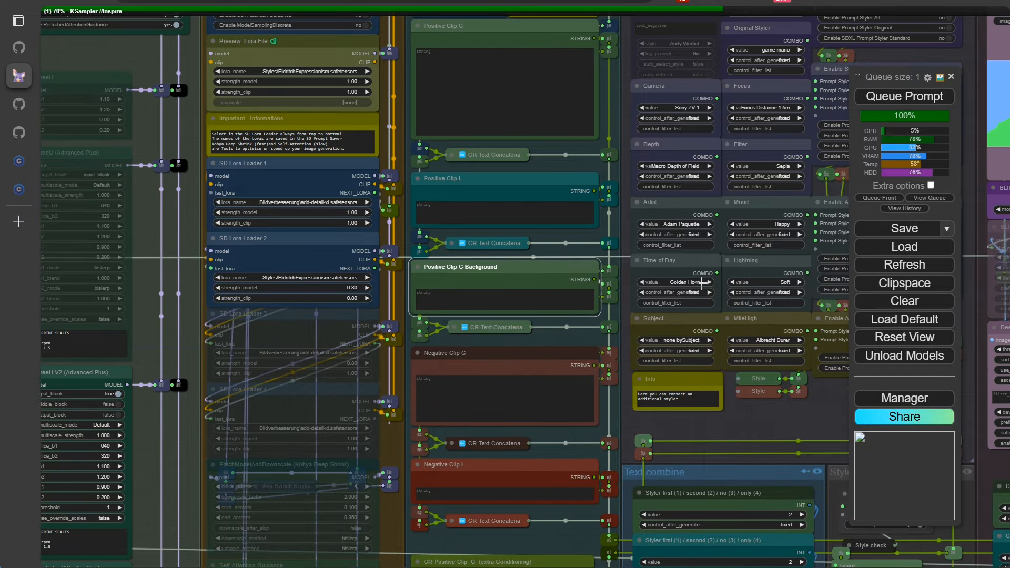
pyautogui.rightClick(733, 418)
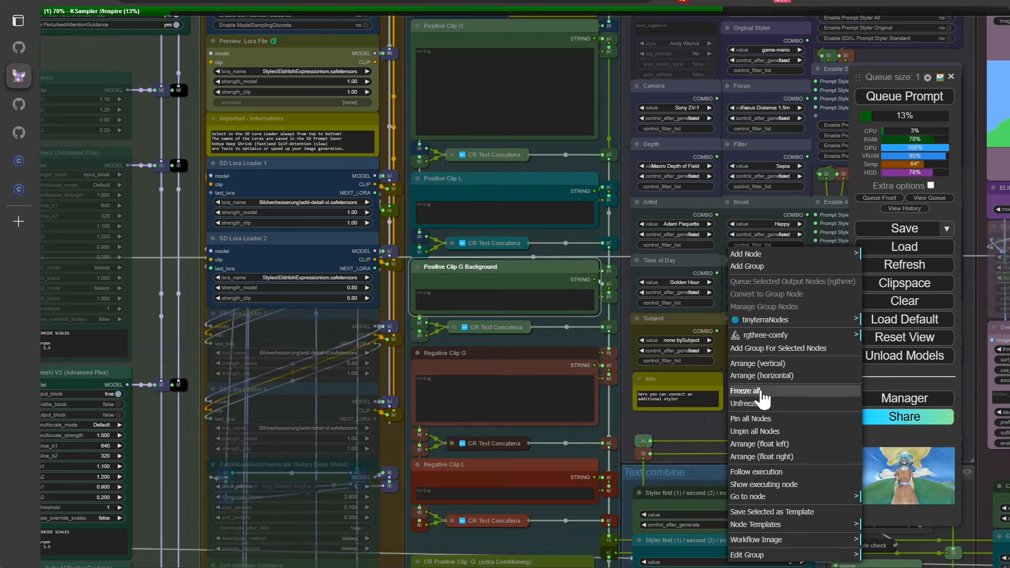
pyautogui.click(768, 471)
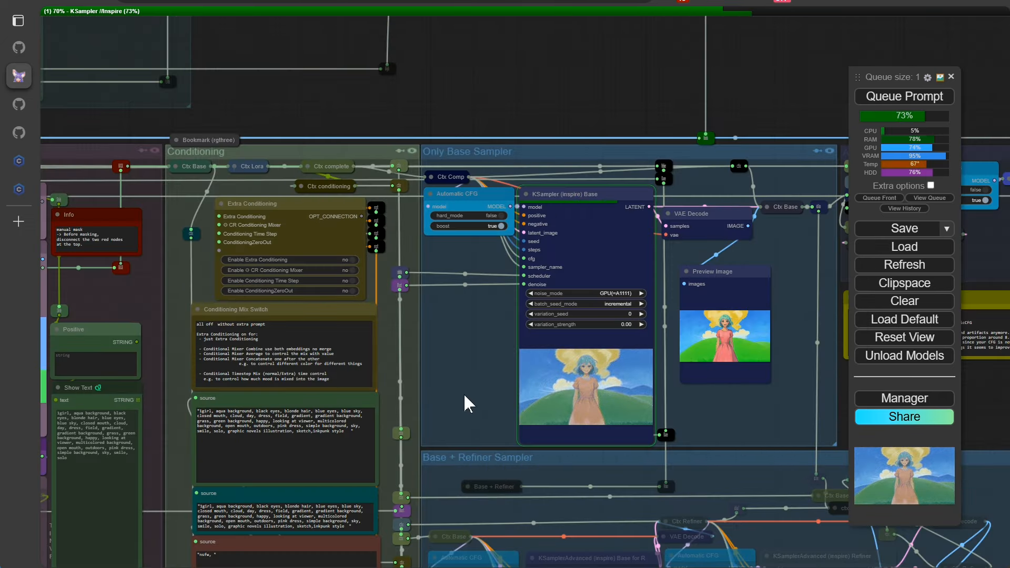
pyautogui.scroll(7, 465, 396)
pyautogui.moveTo(487, 401); pyautogui.dragTo(301, 374)
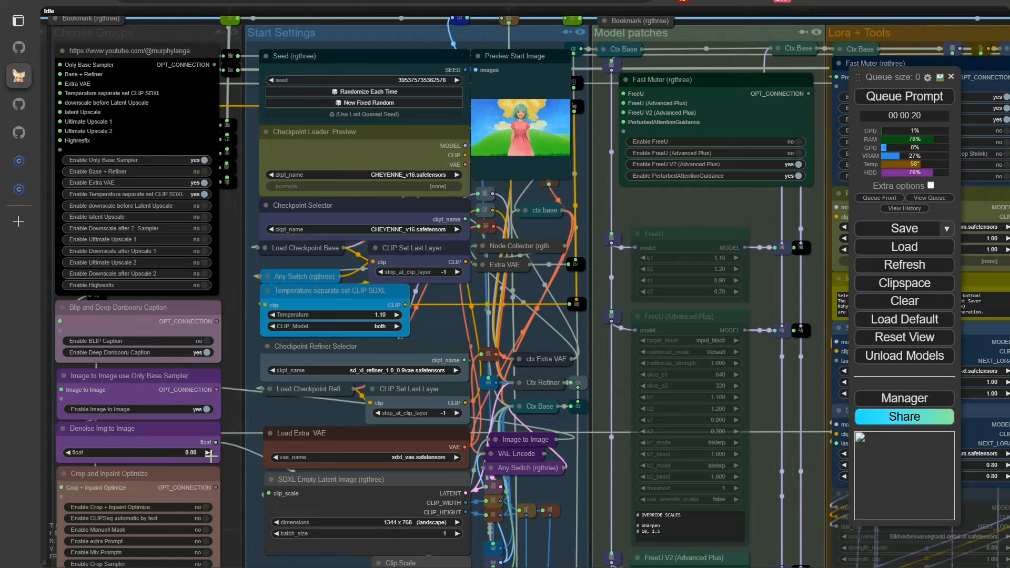
# - Set the Denoise Img to Image value to 0.85 and the Deep Danbooru Caption threshold to 0.26
pyautogui.click(209, 453)
pyautogui.click(766, 485)
pyautogui.press('2')
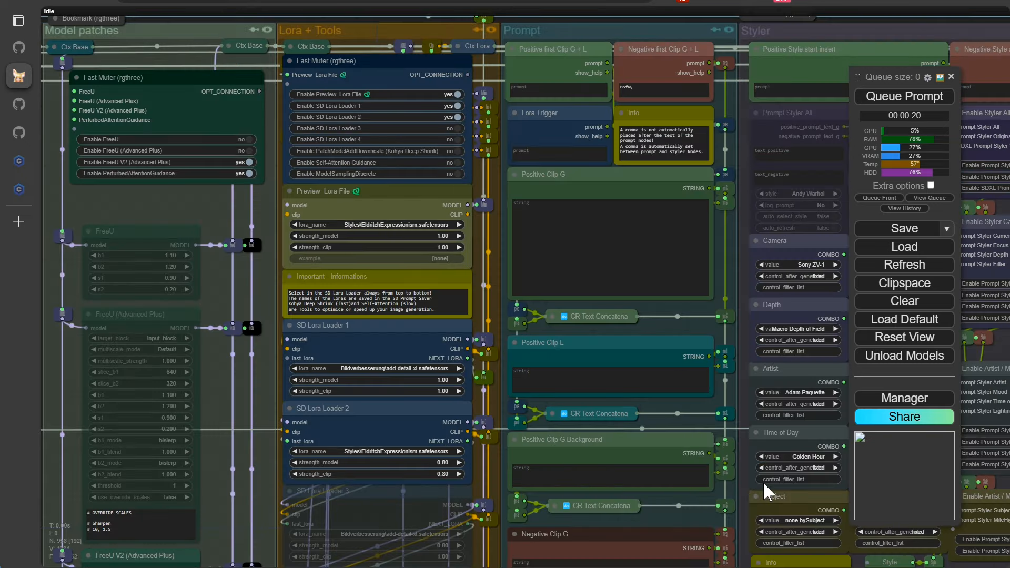
pyautogui.press('3')
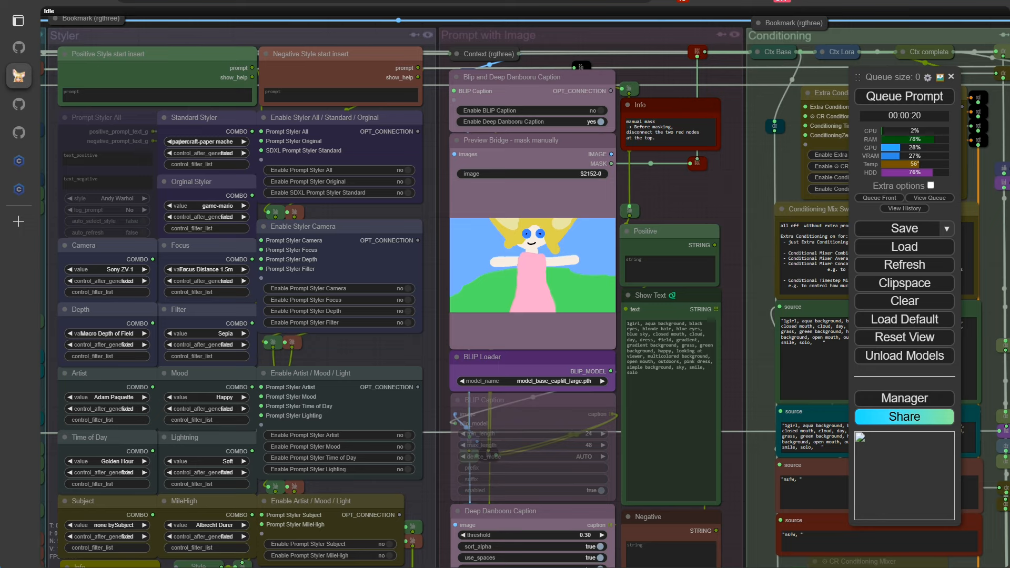
pyautogui.click(463, 535)
pyautogui.click(463, 536)
pyautogui.click(463, 535)
pyautogui.click(463, 536)
# - Queue the prompt with the new denoise and threshold, and view the generated girl image in the Image Comparer
pyautogui.scroll(12, 715, 384)
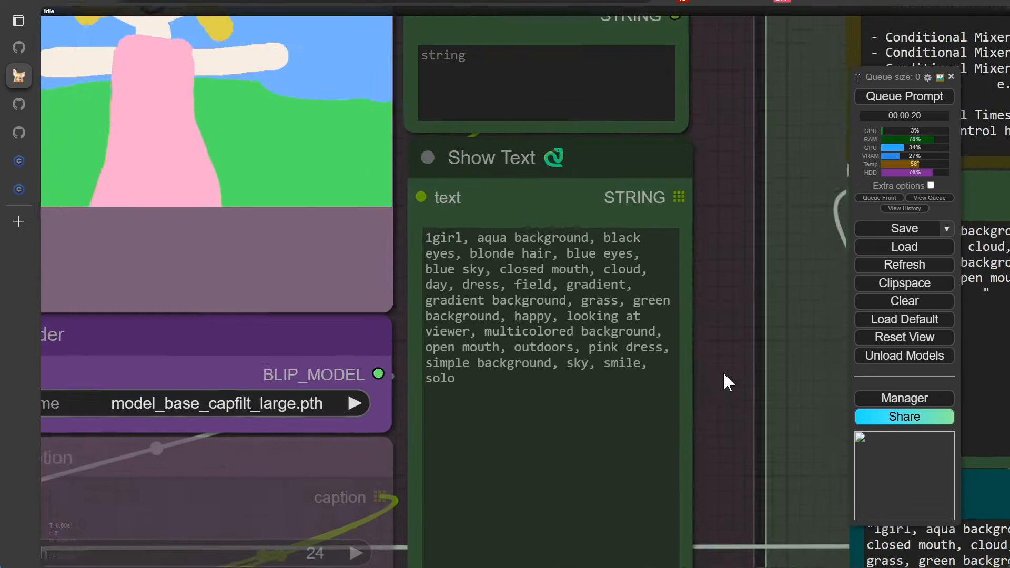
pyautogui.click(882, 96)
pyautogui.scroll(-10, 742, 174)
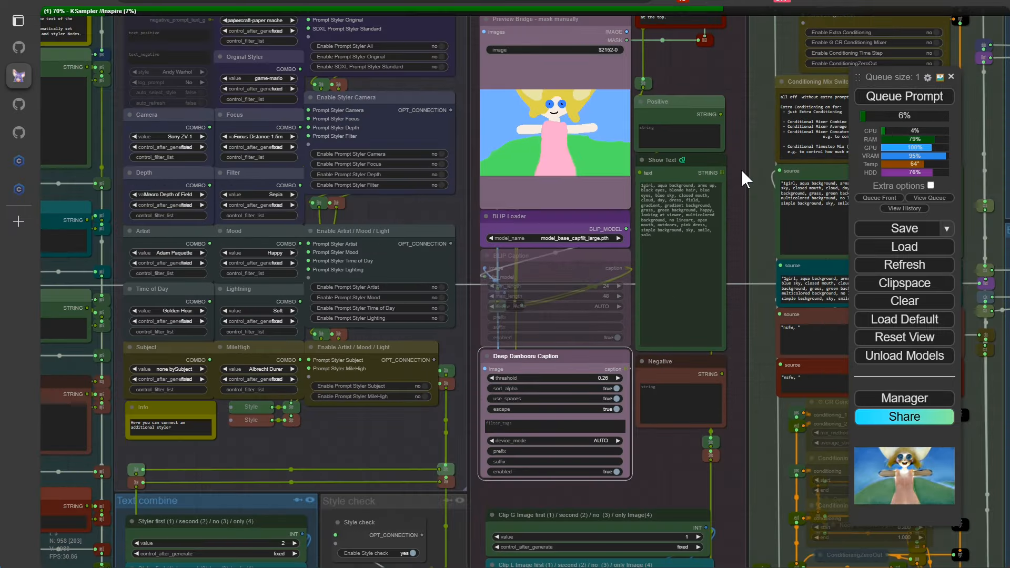
pyautogui.click(390, 435)
pyautogui.press('1')
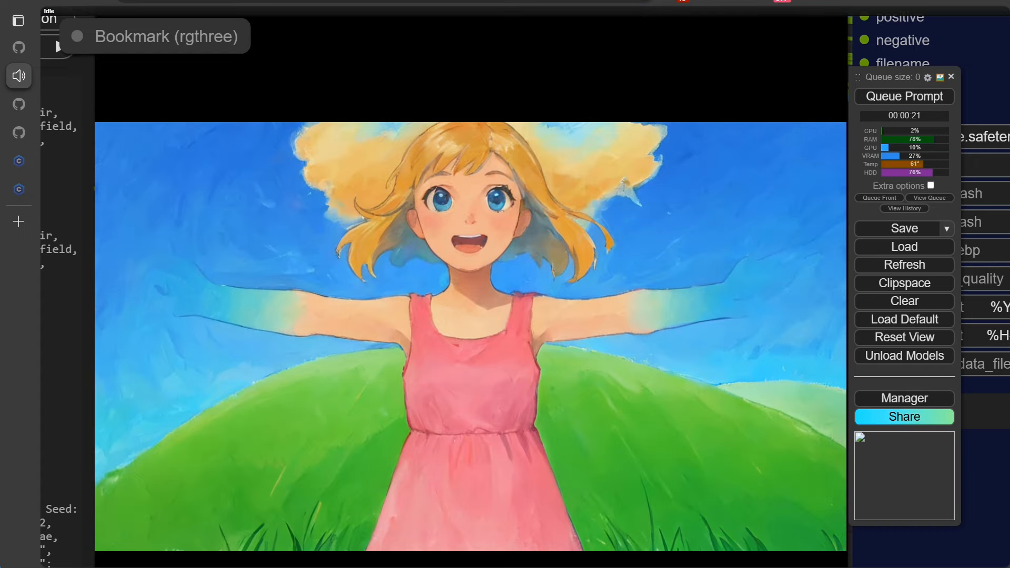
# - Replace the drawing in the Load Image node with the picture of the hamster in a jacket on the beach
pyautogui.scroll(-9, 599, 302)
pyautogui.moveTo(139, 359); pyautogui.dragTo(59, 124)
pyautogui.moveTo(290, 462); pyautogui.dragTo(193, 350)
pyautogui.scroll(-4, 193, 350)
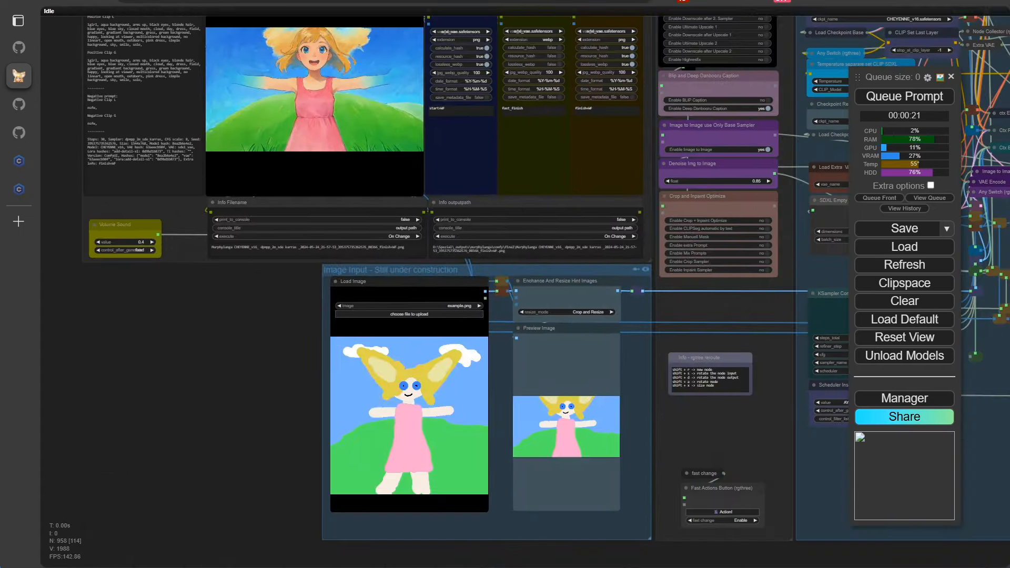
pyautogui.moveTo(406, 417); pyautogui.dragTo(410, 421)
# - Queue and cancel a run, then requeue it with the SDXL Empty Latent Image dimensions set to 896 x 1152 (portrait)
pyautogui.click(891, 96)
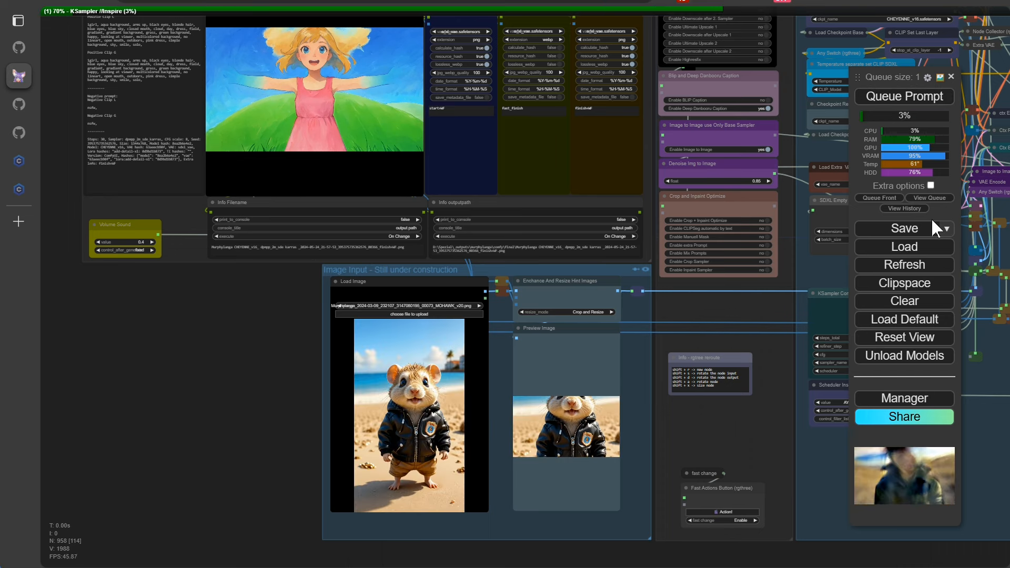
pyautogui.click(930, 198)
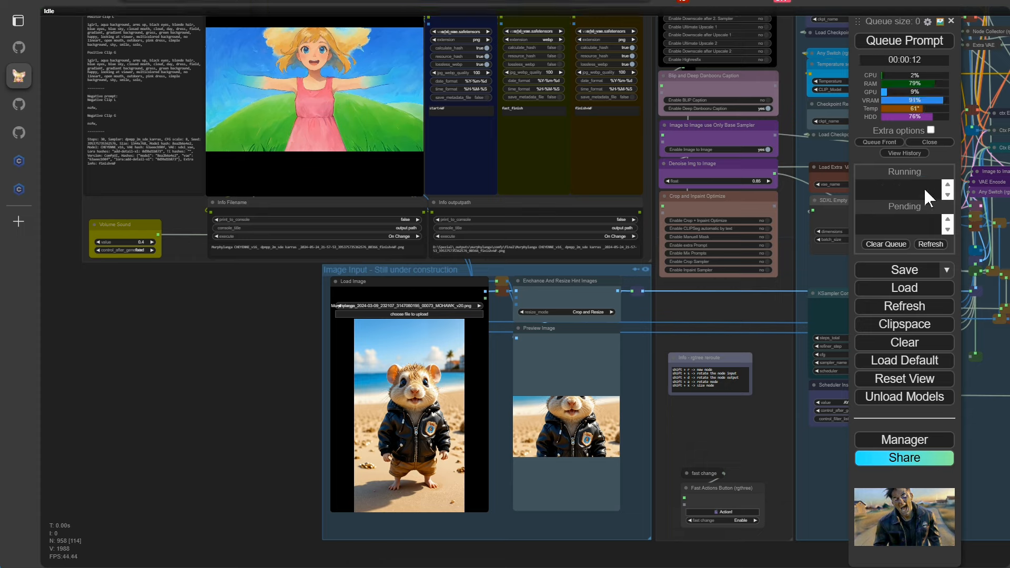
pyautogui.moveTo(783, 320); pyautogui.dragTo(528, 416)
pyautogui.scroll(6, 684, 237)
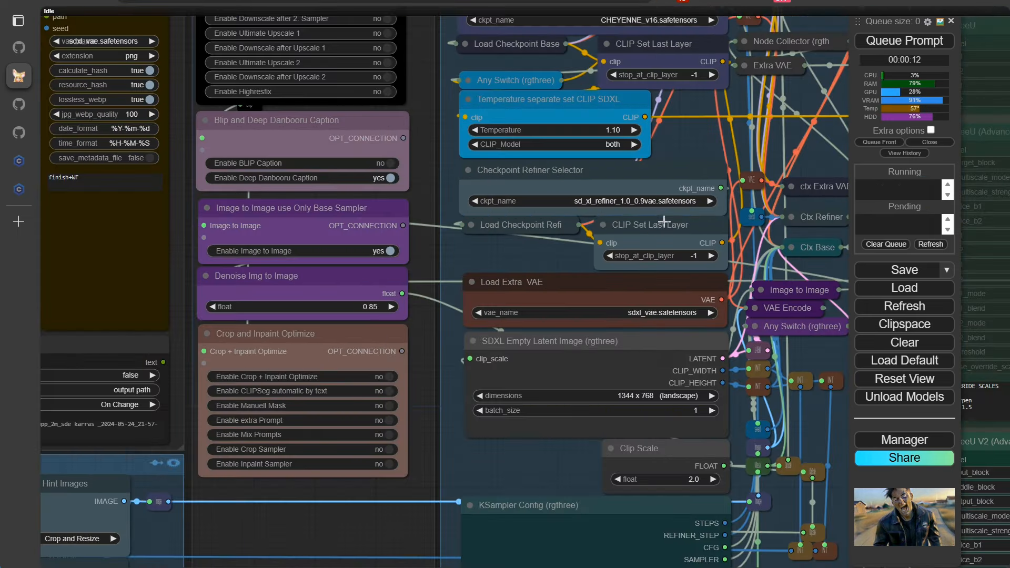
pyautogui.click(656, 396)
pyautogui.click(706, 474)
pyautogui.click(889, 40)
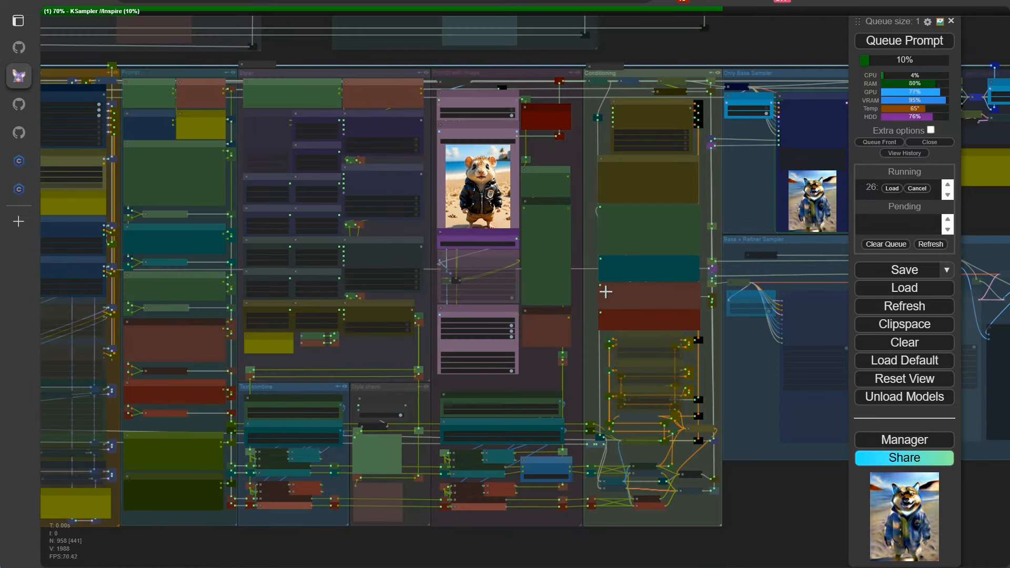
# - Check the Danbooru tags of the hamster picture in Show Text and set the Deep Danbooru Caption threshold to 0.35
pyautogui.scroll(10, 573, 220)
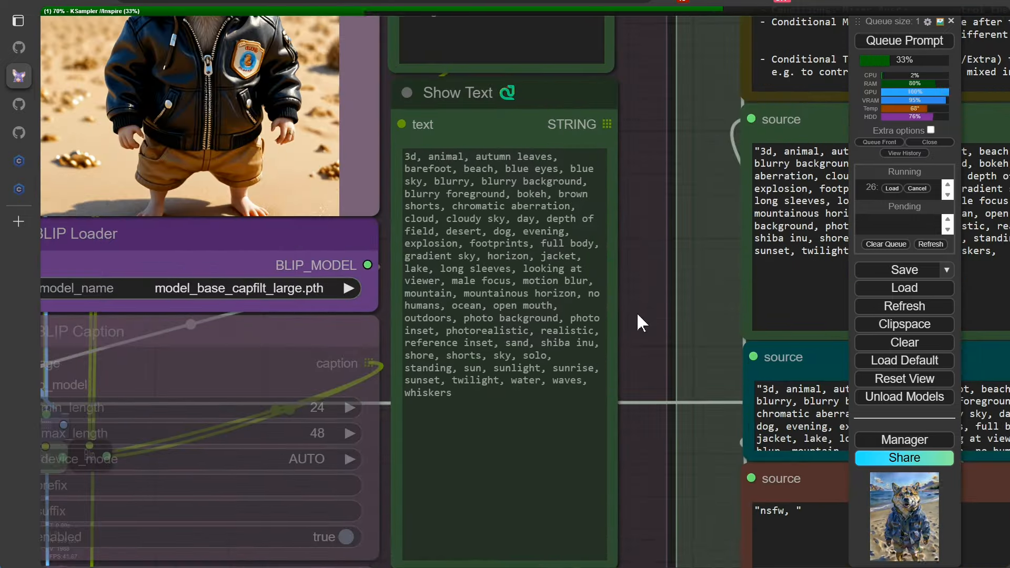
pyautogui.scroll(-2, 637, 312)
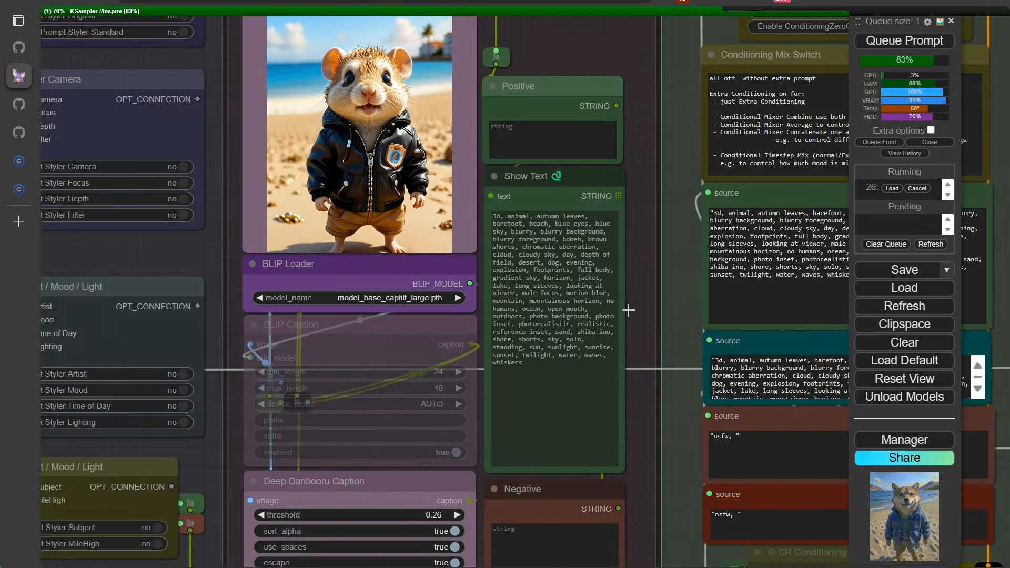
pyautogui.click(458, 515)
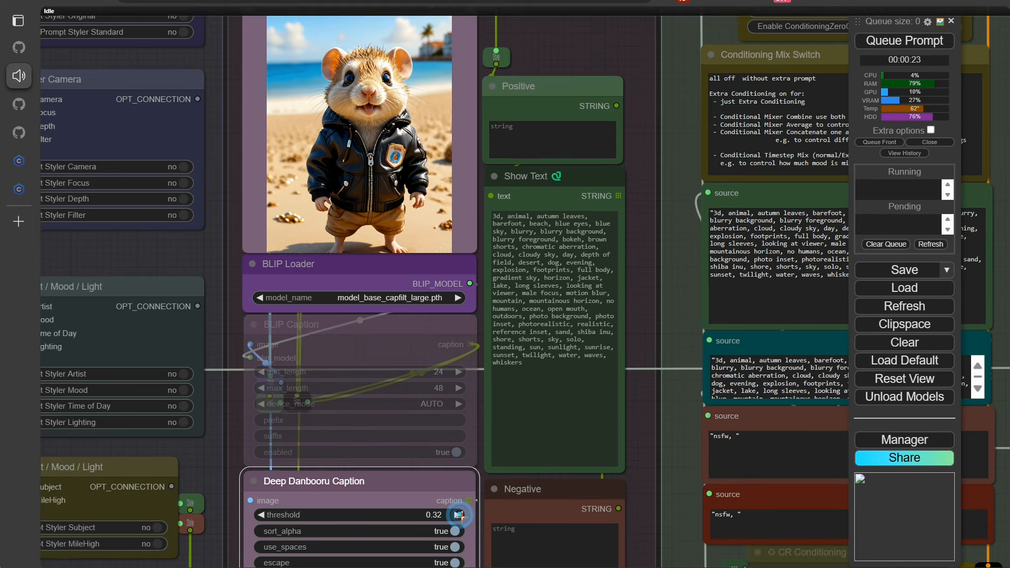
# - View the generated dog image in the Image Comparer and set the Denoise Img to Image value to 0.80
pyautogui.press('1')
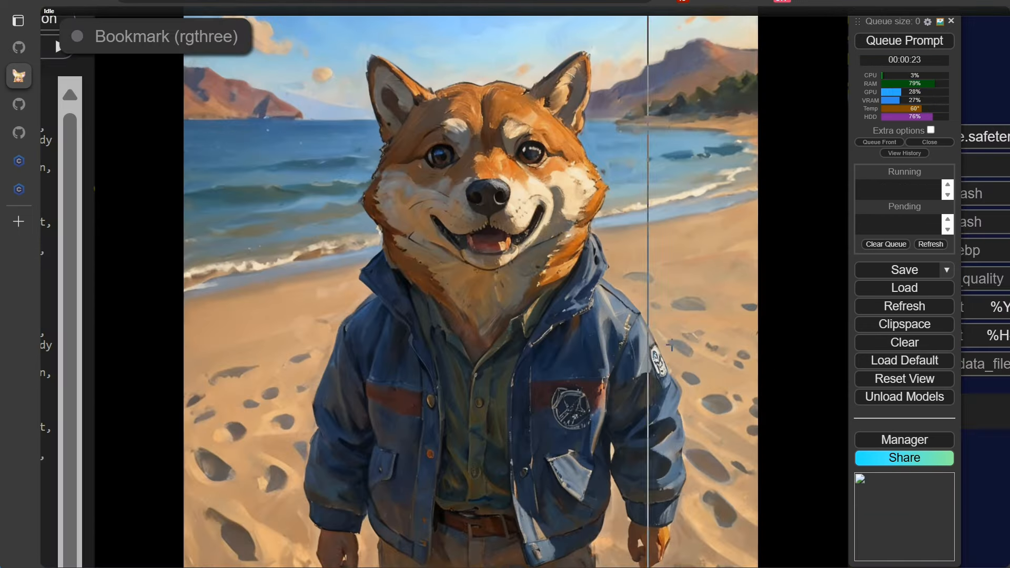
pyautogui.scroll(-17, 163, 348)
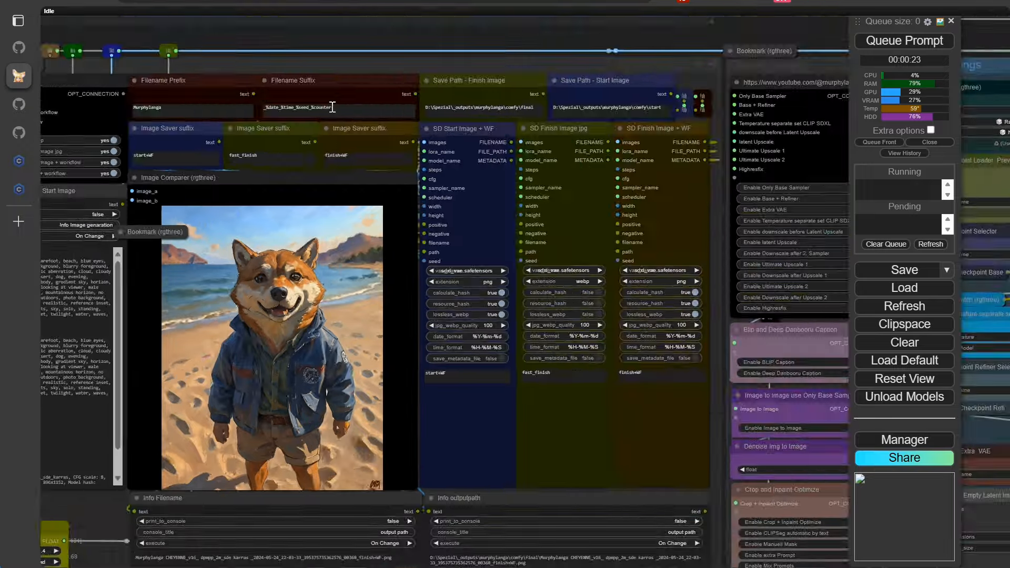
pyautogui.moveTo(155, 474); pyautogui.dragTo(179, 378)
pyautogui.scroll(5, 179, 377)
pyautogui.moveTo(200, 483); pyautogui.dragTo(216, 424)
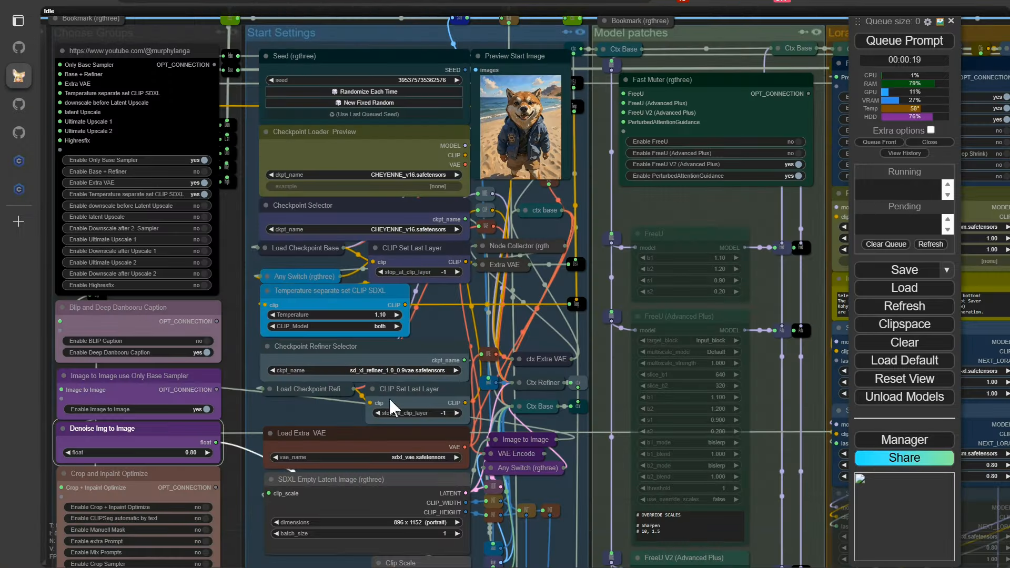
# - Set the Denoise Img to Image value to 0.5
pyautogui.scroll(5, 79, 416)
pyautogui.click(235, 477)
pyautogui.press('BackSpace')
pyautogui.press('BackSpace')
pyautogui.press('BackSpace')
pyautogui.write('0.5')
pyautogui.press('Return')
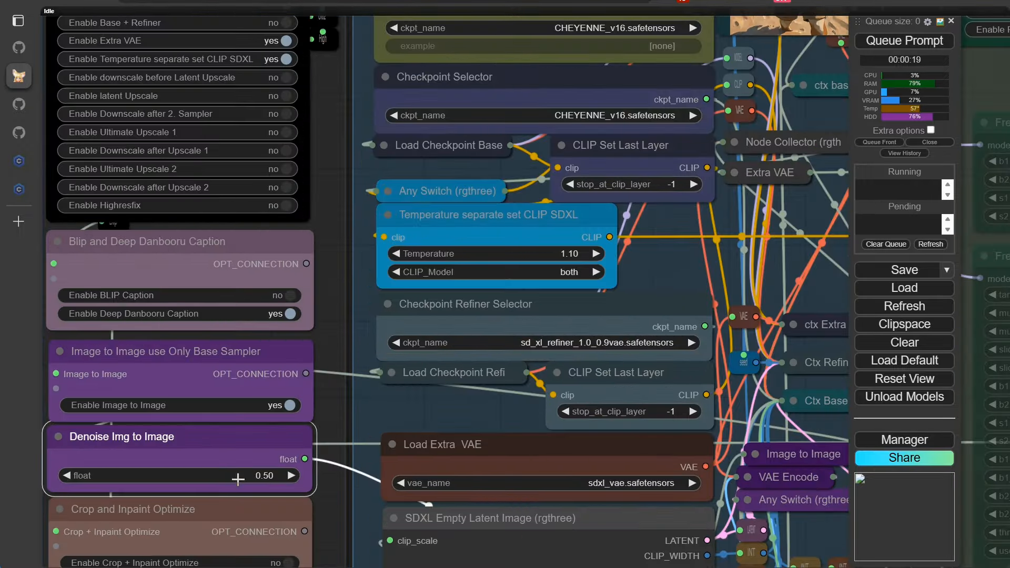
# - Copy the trained words "expressionist painting" from the EldritchExpressionism LoRA info into the Lora Trigger prompt
pyautogui.scroll(-6, 237, 479)
pyautogui.moveTo(481, 363); pyautogui.dragTo(54, 434)
pyautogui.scroll(6, 724, 411)
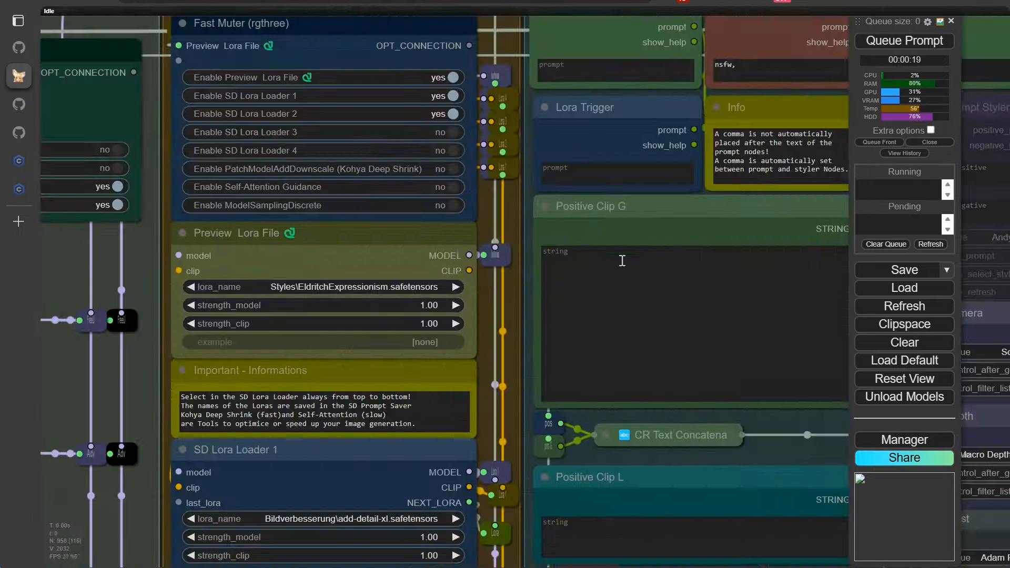
pyautogui.rightClick(376, 287)
pyautogui.click(396, 197)
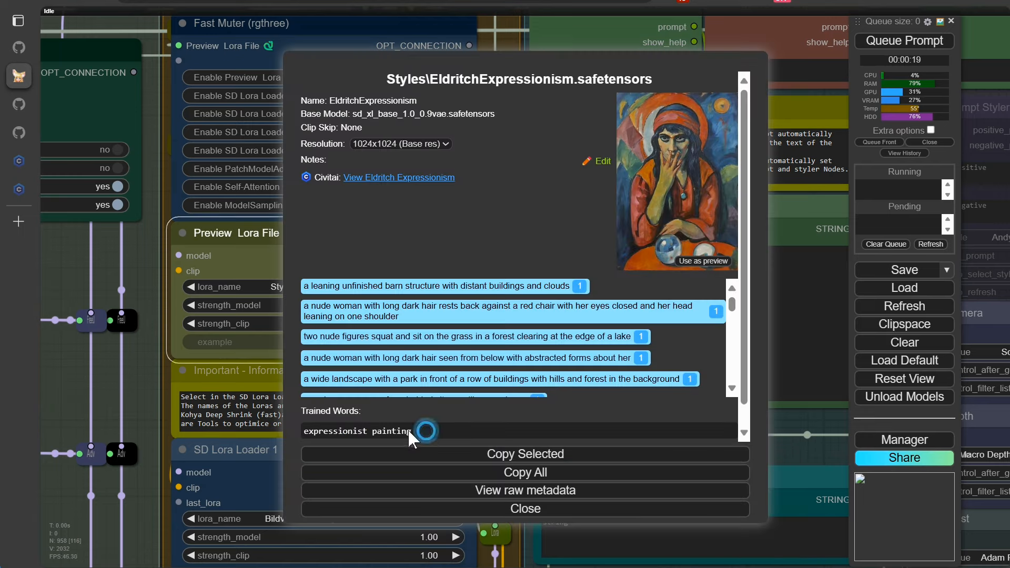
pyautogui.moveTo(412, 439); pyautogui.dragTo(319, 414)
pyautogui.hotkey('ctrl', 'c')
pyautogui.click(526, 509)
pyautogui.click(579, 174)
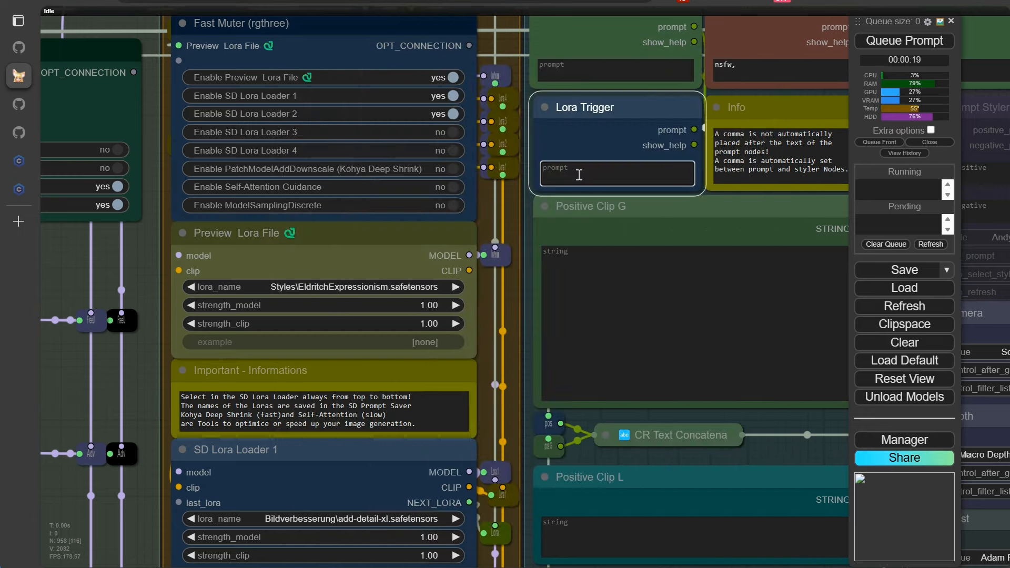
pyautogui.hotkey('ctrl', 'v')
# - Set the Deep Danbooru Caption threshold to 0.5 and queue the prompt
pyautogui.scroll(-5, 784, 260)
pyautogui.moveTo(779, 252); pyautogui.dragTo(63, 277)
pyautogui.scroll(7, 533, 513)
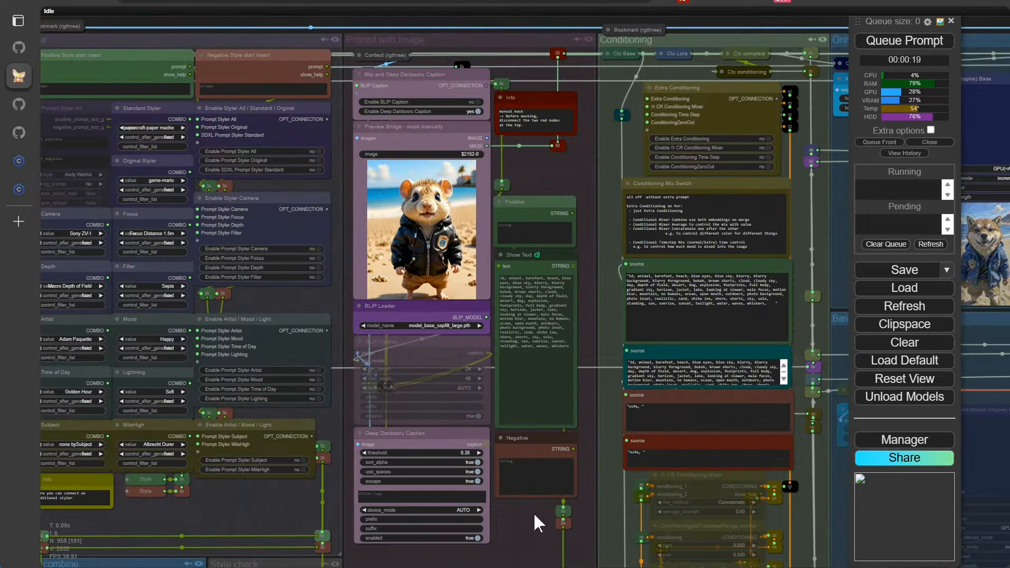
pyautogui.moveTo(626, 288); pyautogui.dragTo(648, 536)
pyautogui.moveTo(585, 155); pyautogui.dragTo(583, 164)
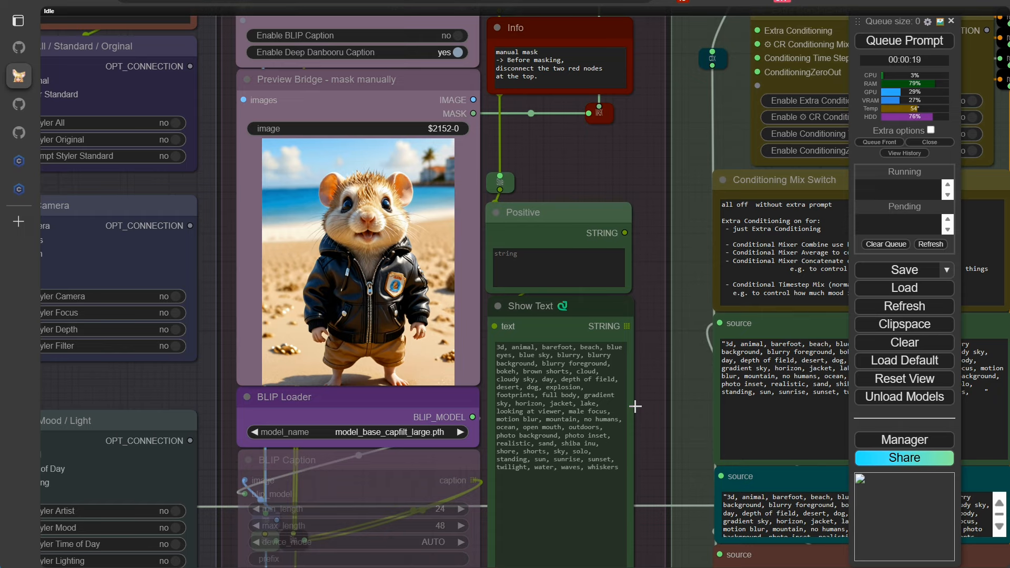
pyautogui.moveTo(633, 457); pyautogui.dragTo(646, 174)
pyautogui.click(437, 374)
pyautogui.write('0.5')
pyautogui.press('Return')
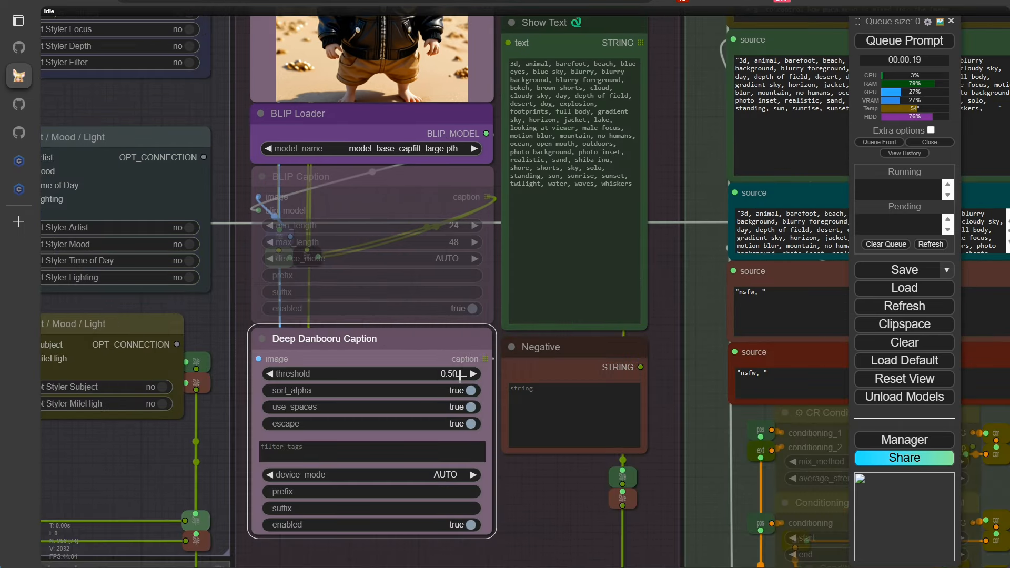
pyautogui.click(888, 47)
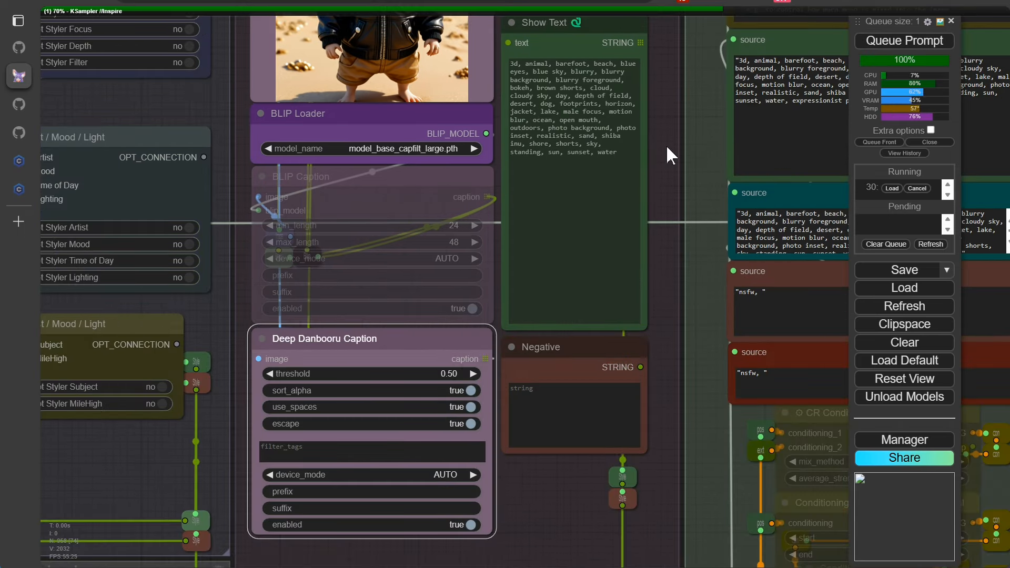
# - Follow the run's preview and examine the hamster result in the Image Comparer
pyautogui.scroll(-4, 680, 344)
pyautogui.scroll(-1, 705, 338)
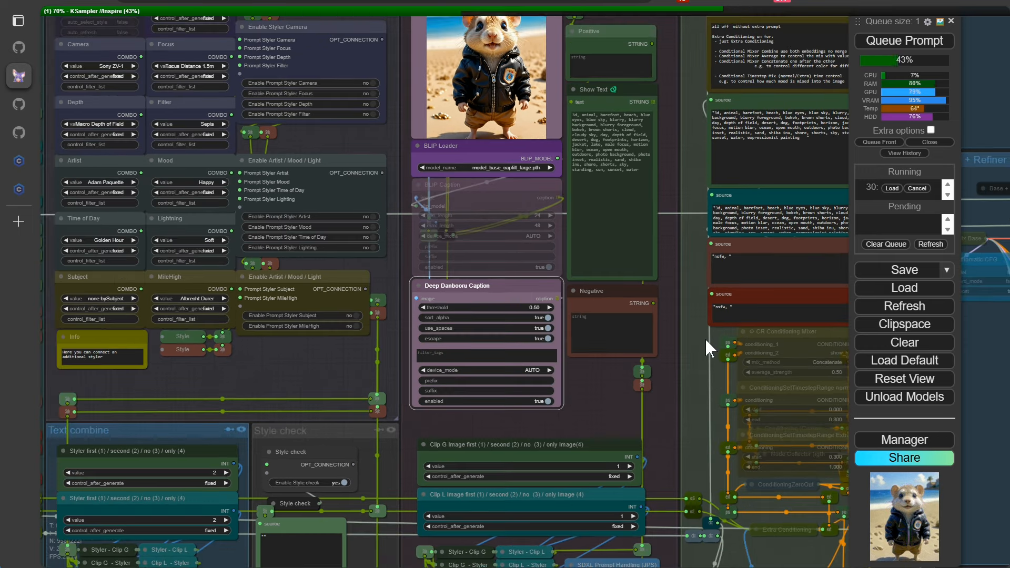
pyautogui.press('1')
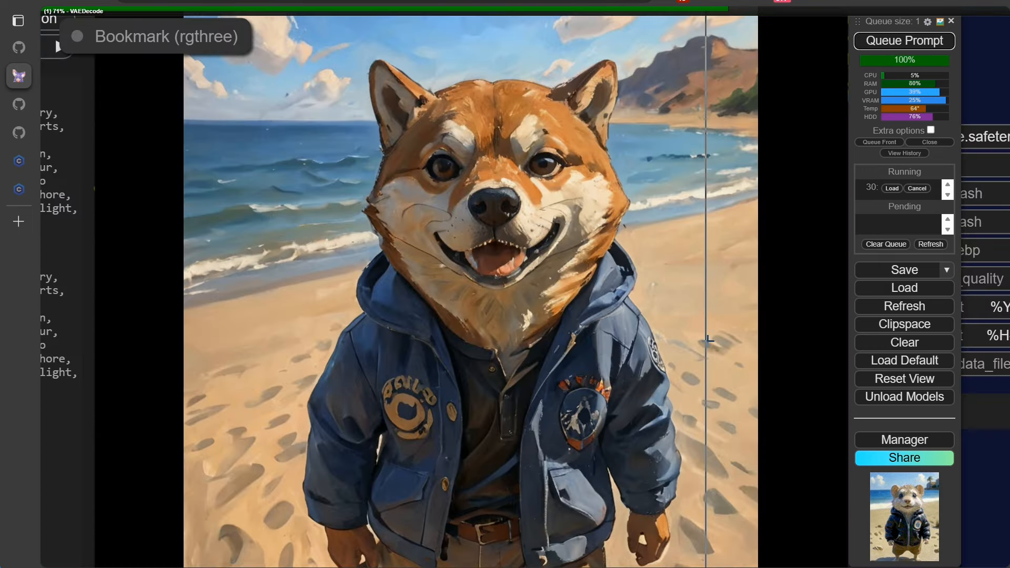
pyautogui.scroll(3, 705, 342)
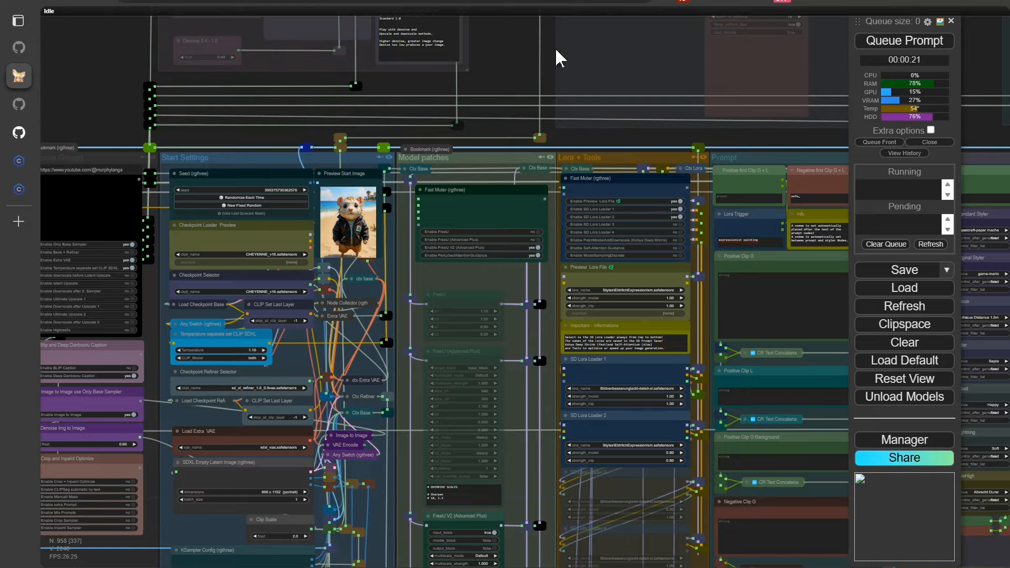
# - Weight the Lora Trigger text as (expressionist painting:1.8) and add "Photo" to the Negative first Clip G + L prompt
pyautogui.scroll(8, 626, 124)
pyautogui.moveTo(627, 147); pyautogui.dragTo(173, 21)
pyautogui.moveTo(420, 245); pyautogui.dragTo(336, 236)
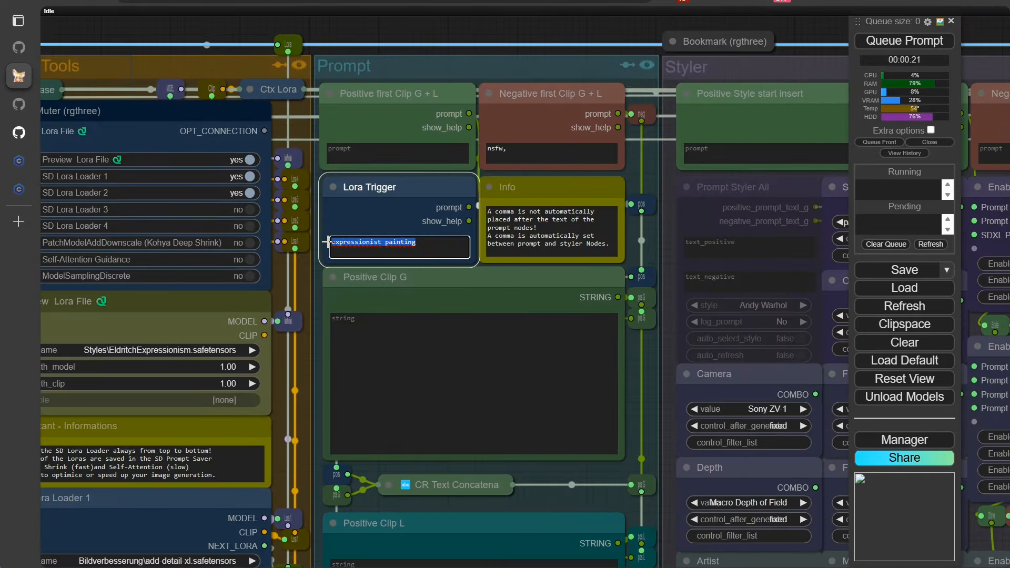
pyautogui.hotkey('ctrl', 'Up')
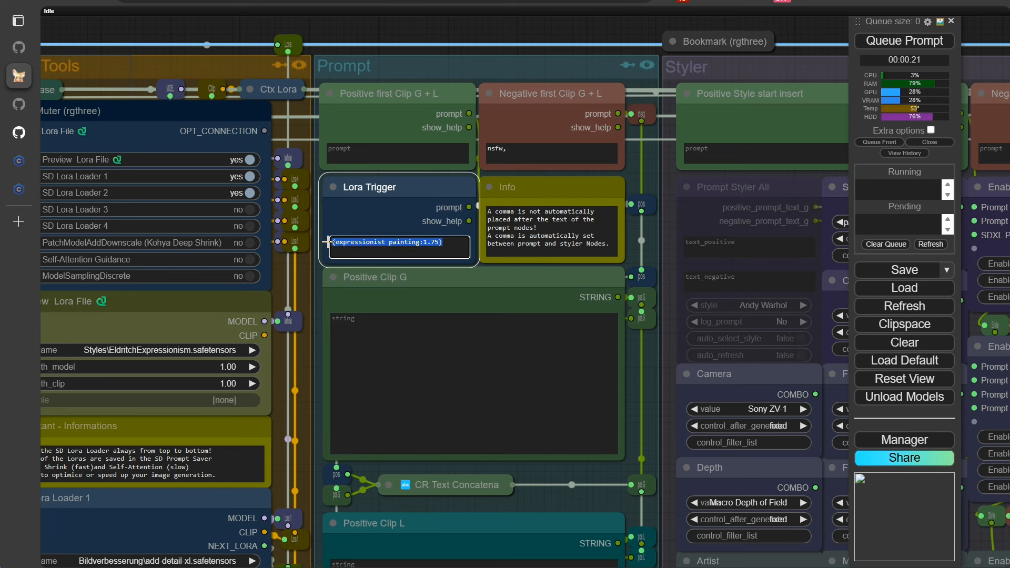
pyautogui.click(531, 153)
pyautogui.write('PH')
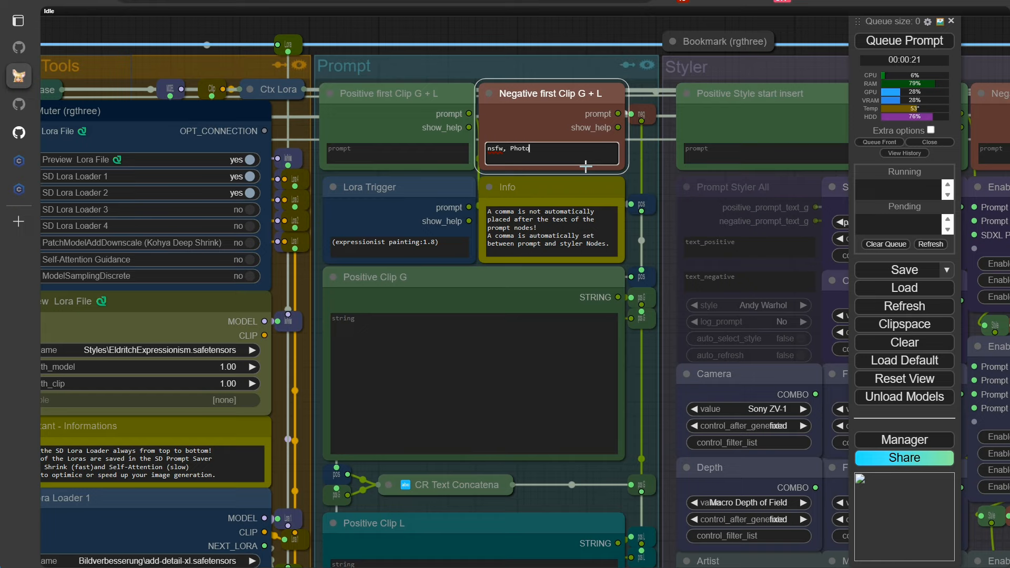
# - Enable BLIP Caption and disable Deep Danbooru Caption in the Blip and Deep Danbooru Caption node
pyautogui.scroll(-5, 662, 244)
pyautogui.moveTo(738, 96); pyautogui.dragTo(27, 115)
pyautogui.scroll(10, 437, 212)
pyautogui.click(423, 218)
pyautogui.click(422, 237)
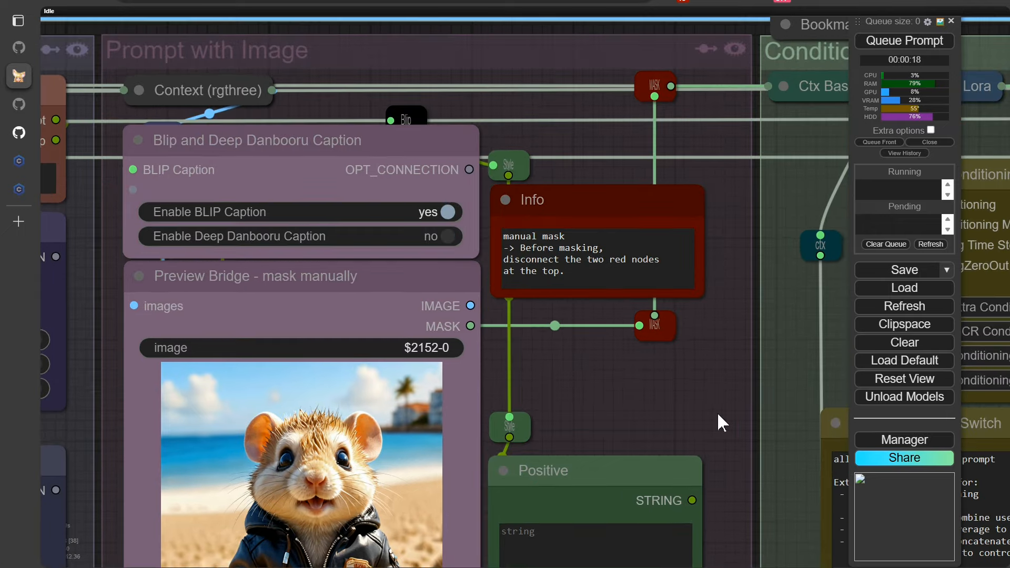
# - Examine the BLIP caption in the Show Text node of the Prompt with Image group
pyautogui.moveTo(731, 475); pyautogui.dragTo(685, 72)
pyautogui.scroll(5, 686, 315)
pyautogui.scroll(-10, 686, 316)
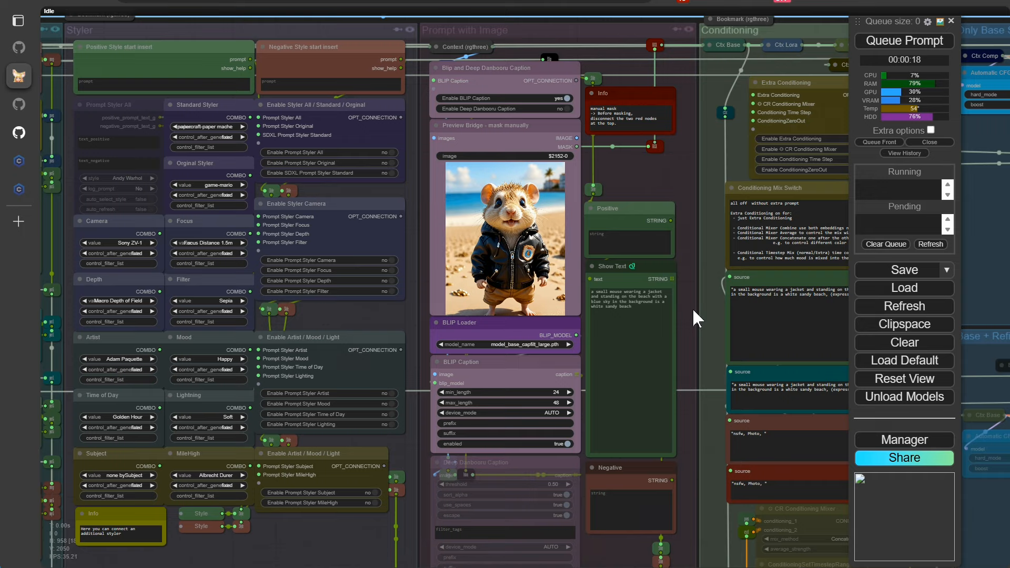
# - Examine the expressionist hamster painting up close in the Image Comparer
pyautogui.press('1')
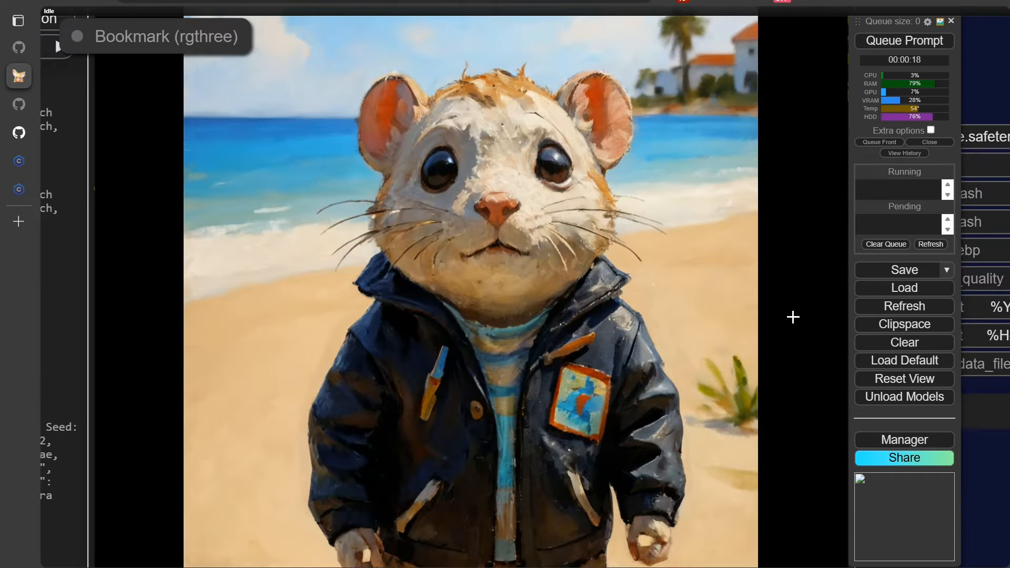
pyautogui.scroll(-10, 793, 318)
pyautogui.moveTo(307, 413); pyautogui.dragTo(198, 263)
pyautogui.moveTo(518, 473); pyautogui.dragTo(335, 435)
pyautogui.scroll(-6, 336, 437)
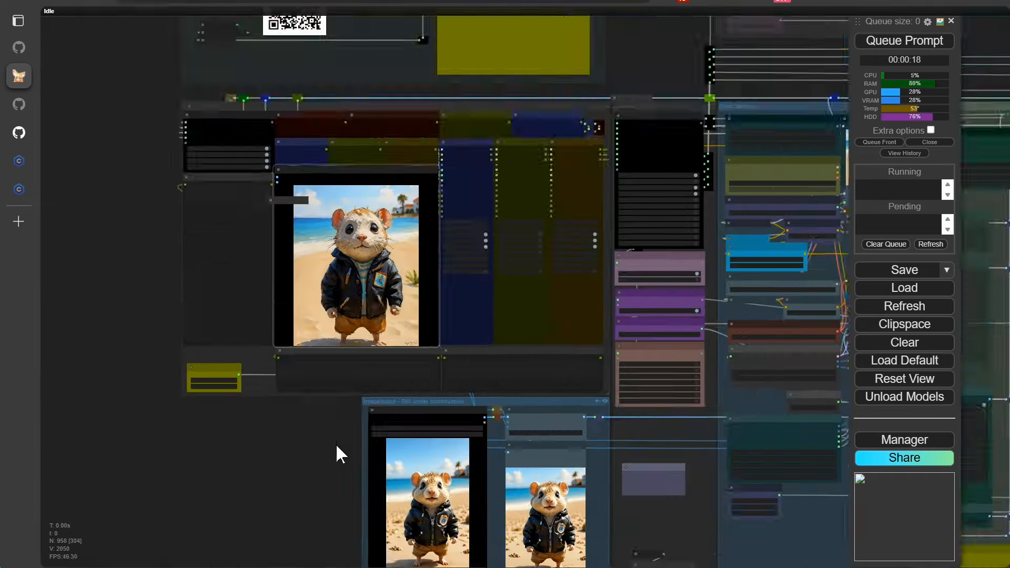
pyautogui.moveTo(339, 496); pyautogui.dragTo(285, 383)
pyautogui.scroll(15, 284, 383)
pyautogui.moveTo(284, 275); pyautogui.dragTo(321, 504)
pyautogui.scroll(-9, 321, 503)
pyautogui.scroll(10, 426, 229)
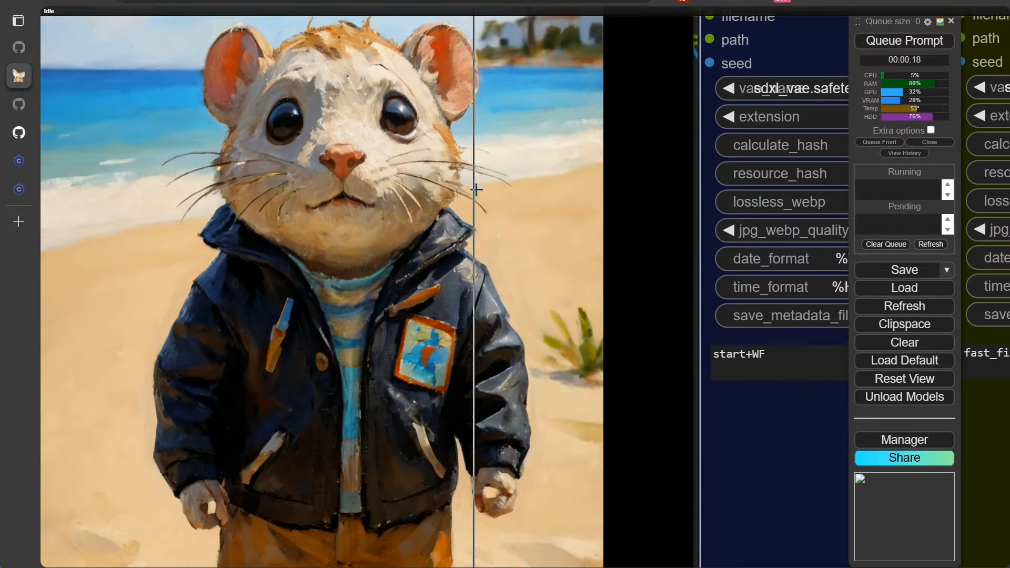
pyautogui.scroll(2, 469, 200)
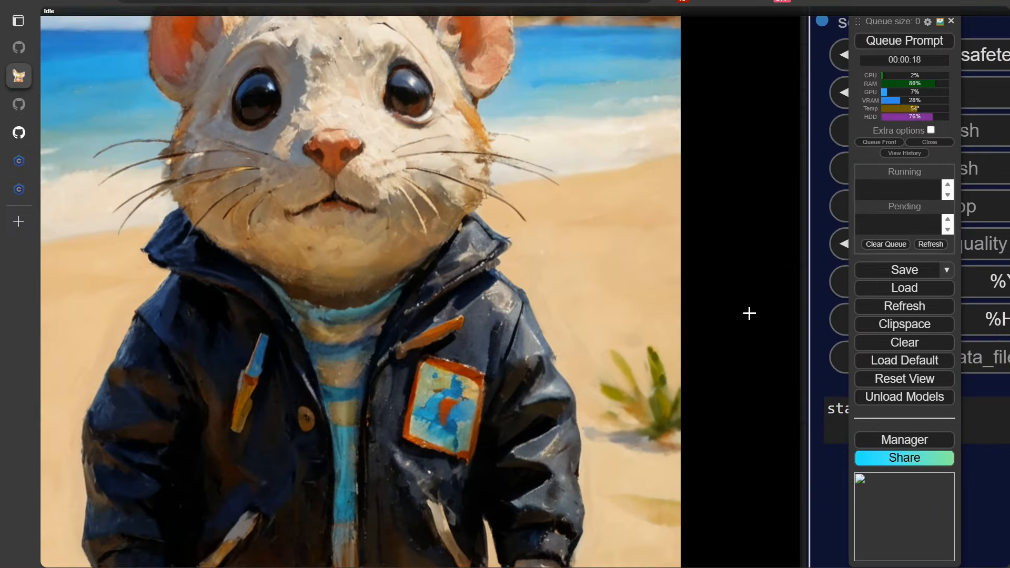
pyautogui.scroll(-2, 754, 312)
pyautogui.scroll(5, 826, 384)
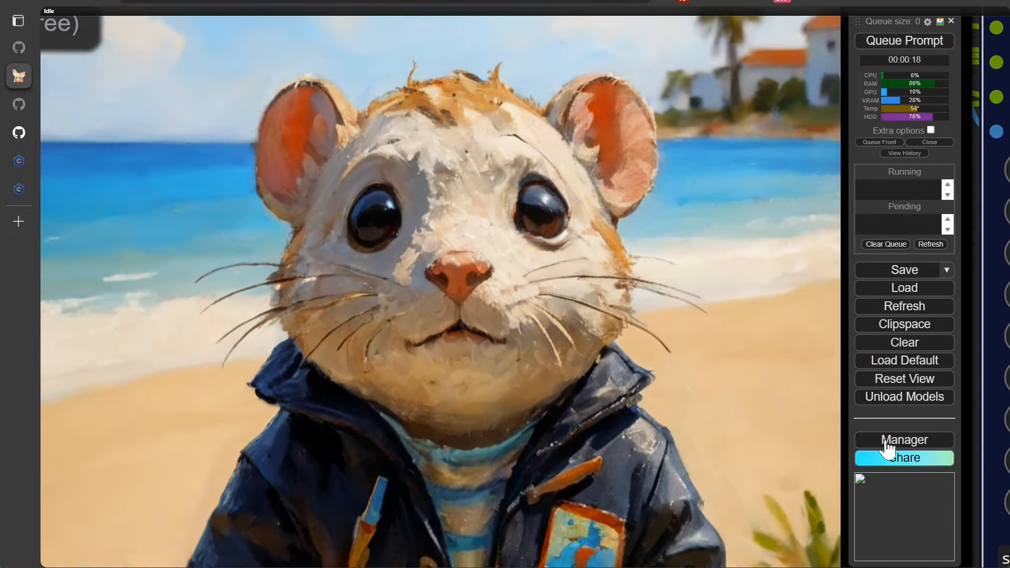
pyautogui.scroll(-9, 747, 390)
pyautogui.moveTo(116, 428); pyautogui.dragTo(305, 428)
pyautogui.scroll(-4, 300, 429)
pyautogui.scroll(-3, 225, 450)
pyautogui.moveTo(225, 450); pyautogui.dragTo(84, 169)
pyautogui.moveTo(285, 451); pyautogui.dragTo(170, 409)
pyautogui.moveTo(1009, 499); pyautogui.dragTo(396, 493)
pyautogui.click(900, 42)
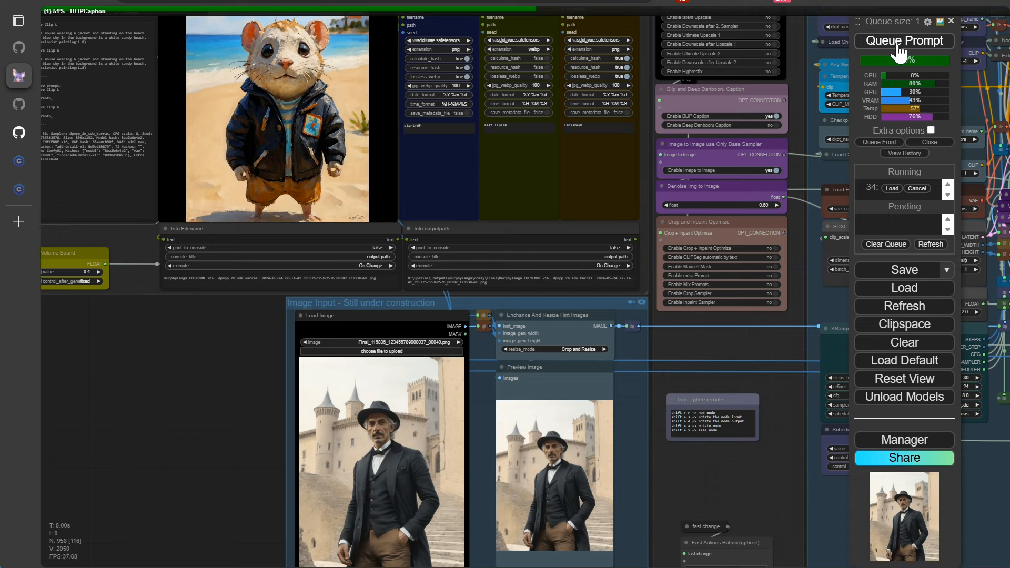
# - Examine the BLIP caption of the man's photo and the painted result in the Image Comparer
pyautogui.press('2')
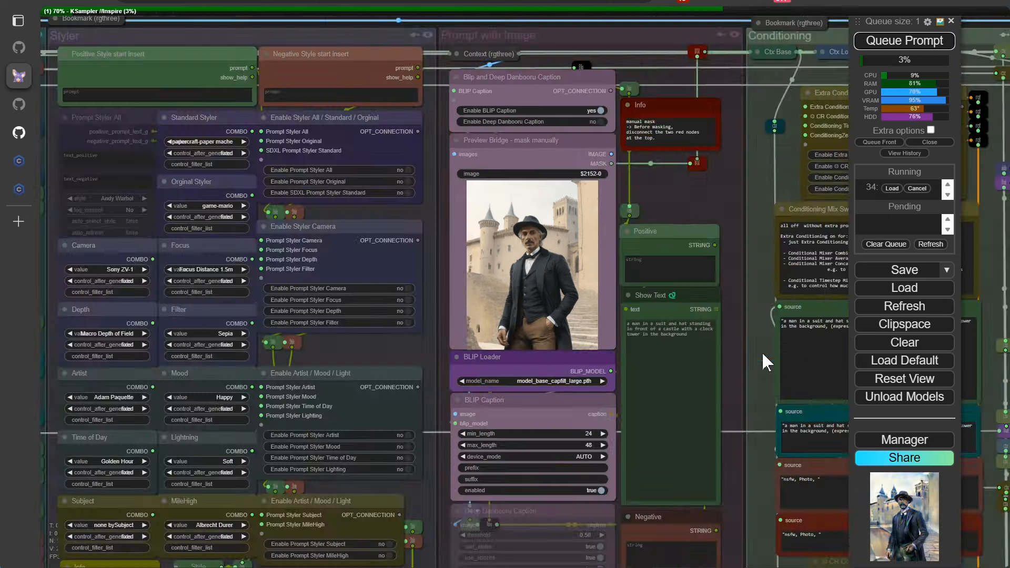
pyautogui.scroll(13, 762, 351)
pyautogui.scroll(-10, 701, 331)
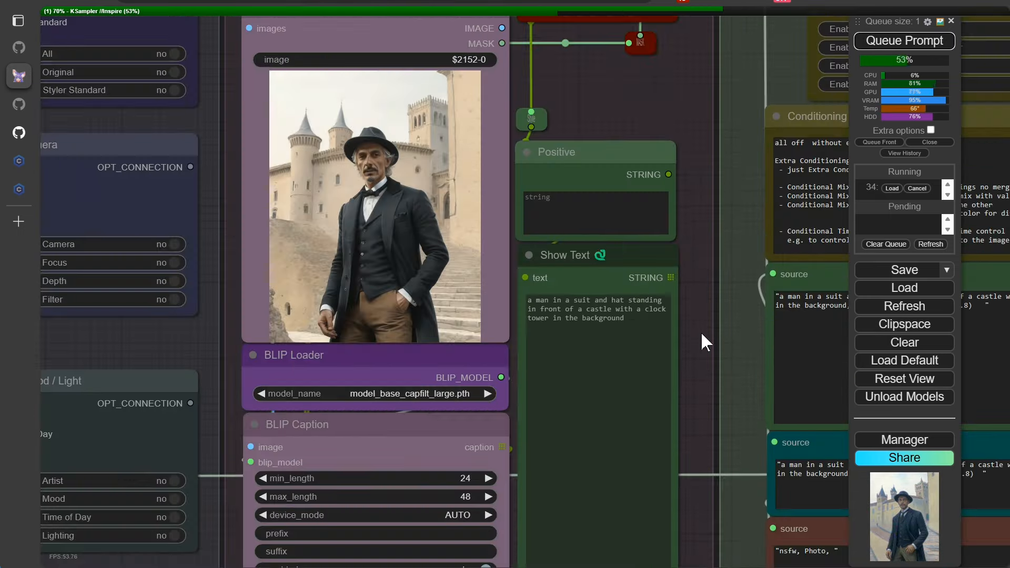
pyautogui.press('3')
pyautogui.scroll(-1, 701, 331)
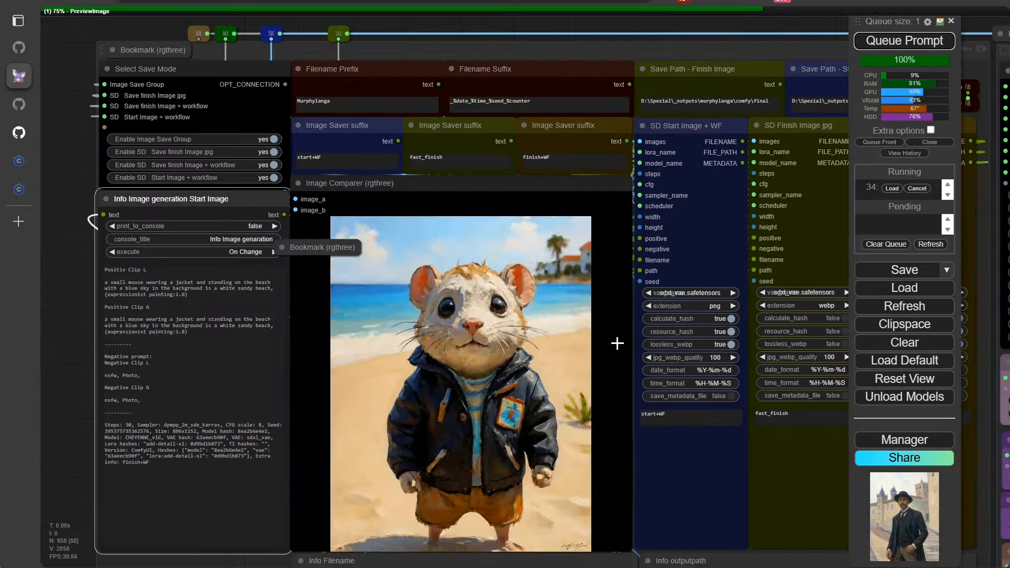
pyautogui.scroll(5, 74, 362)
pyautogui.moveTo(74, 362); pyautogui.dragTo(0, 205)
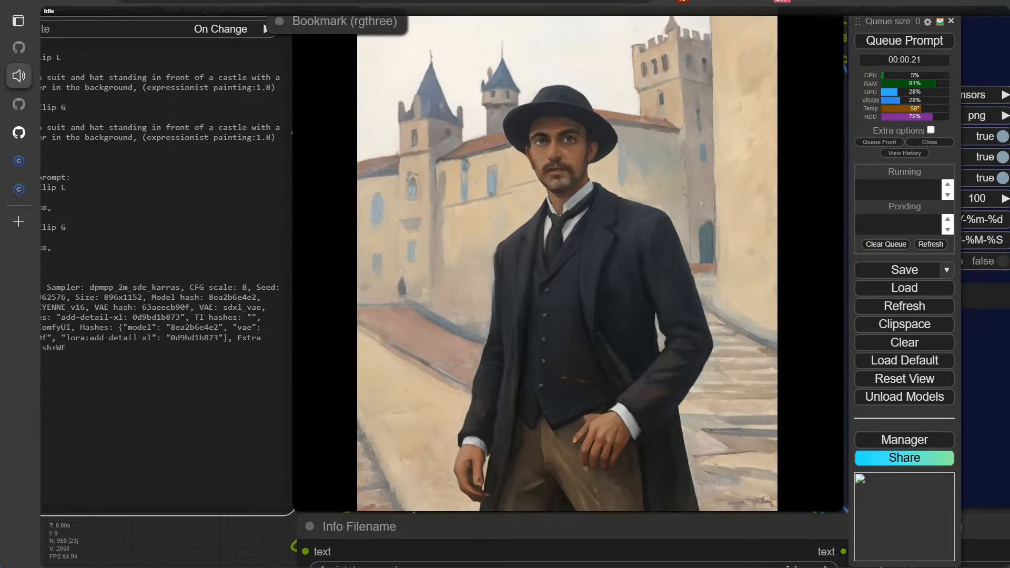
# - Set the Denoise Img to Image float to 0.75 and queue the prompt
pyautogui.scroll(-11, 323, 176)
pyautogui.moveTo(358, 420); pyautogui.dragTo(198, 315)
pyautogui.scroll(7, 693, 163)
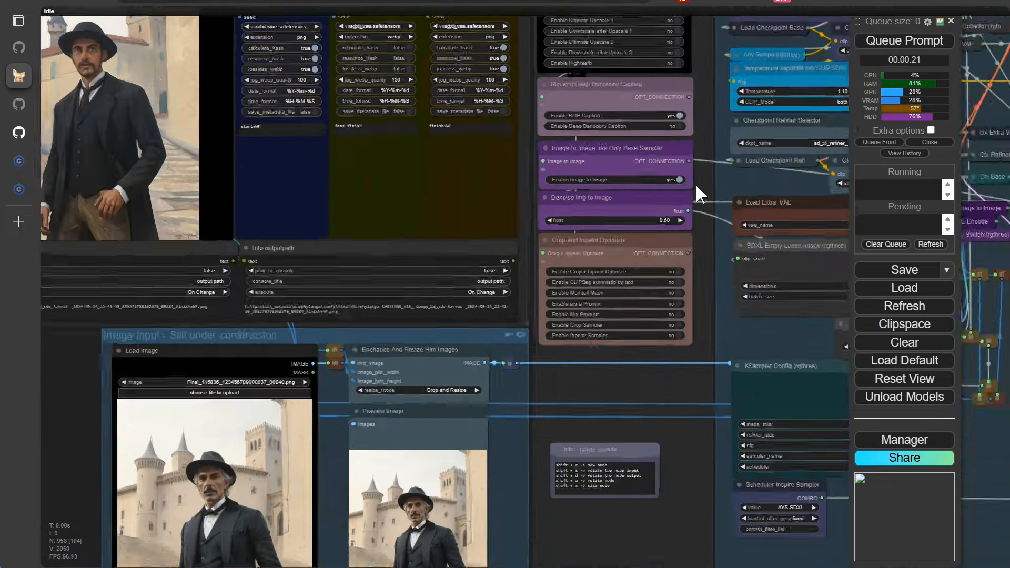
pyautogui.click(675, 232)
pyautogui.click(675, 232)
pyautogui.click(675, 232)
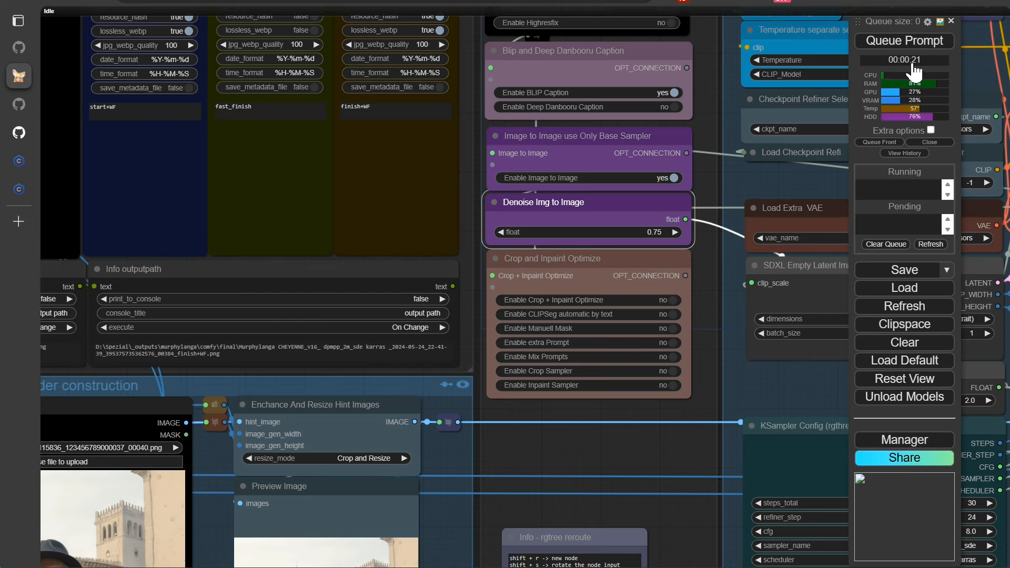
pyautogui.click(905, 42)
# - Follow the run's preview and compare the man's portrait in the Image Comparer
pyautogui.scroll(-5, 579, 377)
pyautogui.scroll(-4, 557, 376)
pyautogui.moveTo(296, 424); pyautogui.dragTo(350, 489)
pyautogui.scroll(4, 349, 476)
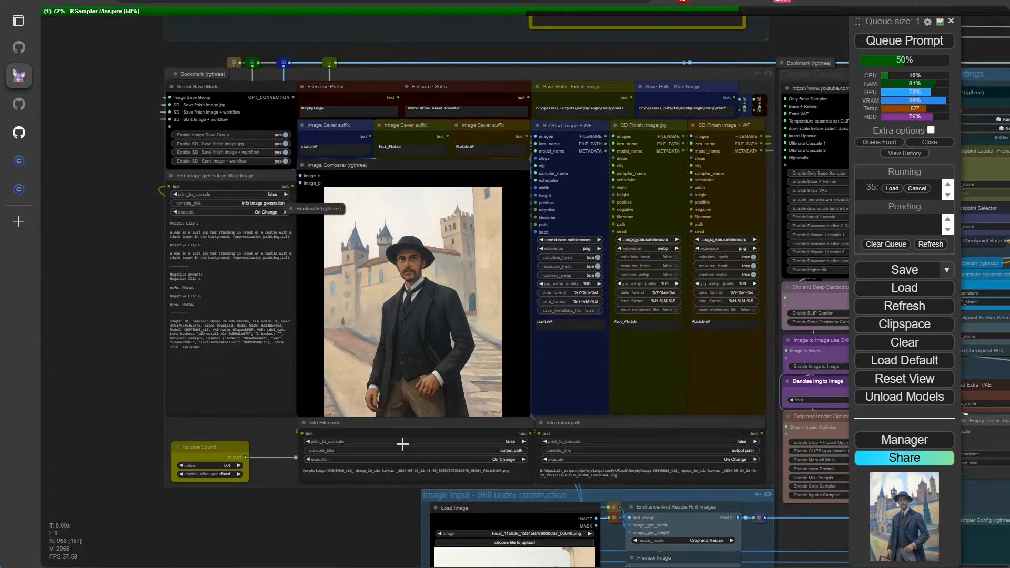
pyautogui.scroll(6, 532, 393)
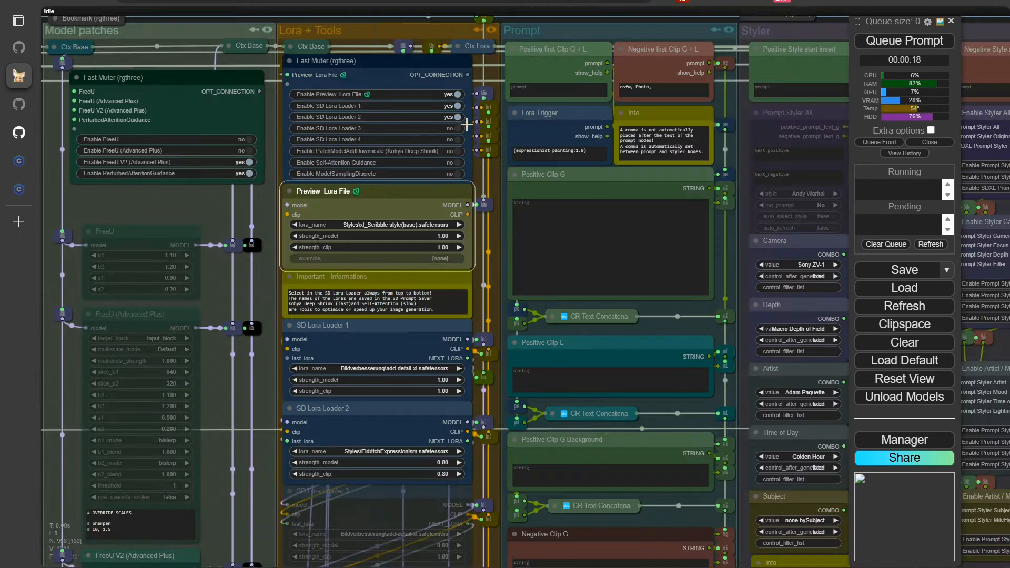
# - Disable SD Lora Loader 2 and view the model information of xl_Scribble style(base) in the Preview Lora File node
pyautogui.click(458, 117)
pyautogui.click(387, 225)
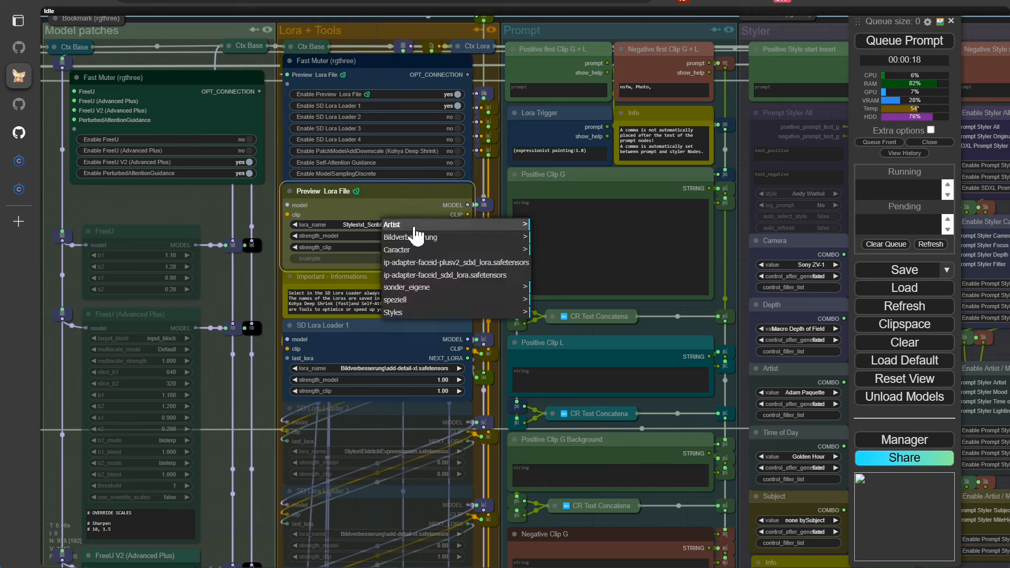
pyautogui.rightClick(352, 226)
pyautogui.click(369, 194)
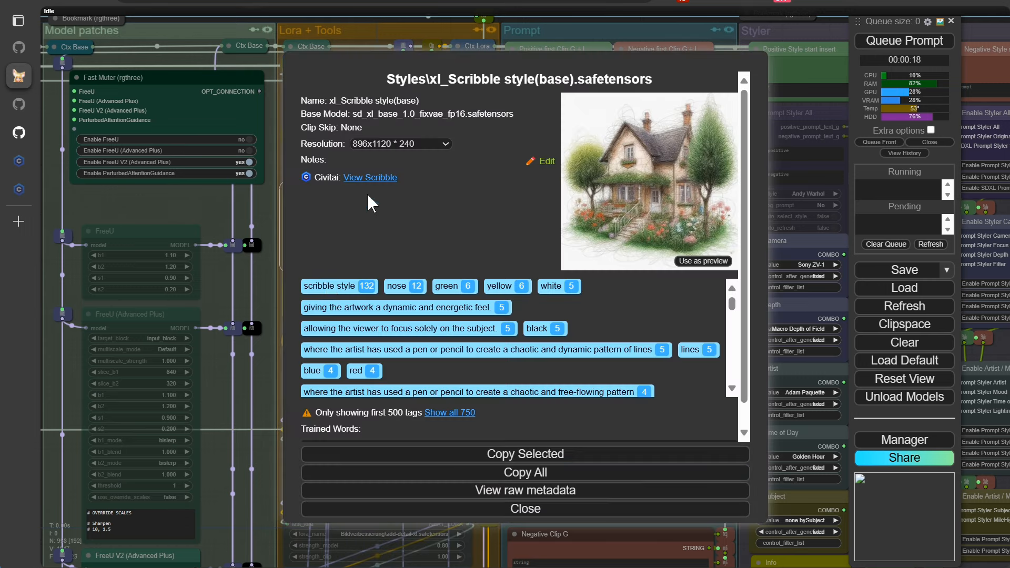
pyautogui.click(522, 510)
# - Load the Chinese-named LoRA from Styles in SD Lora Loader 1, with "scribble style" as Lora Trigger, and queue the prompt
pyautogui.click(395, 371)
pyautogui.scroll(-10, 707, 434)
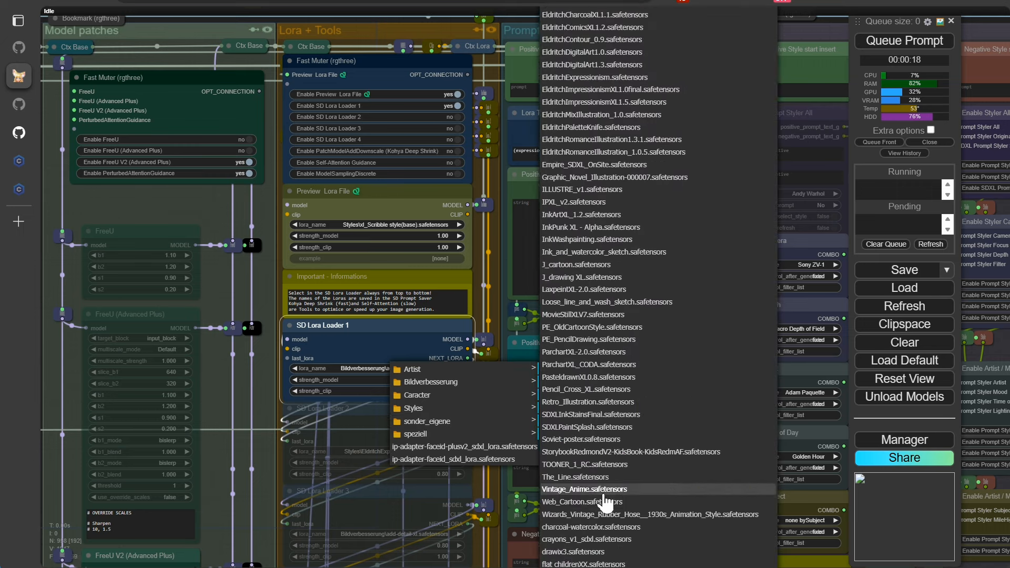
pyautogui.click(579, 481)
pyautogui.click(893, 46)
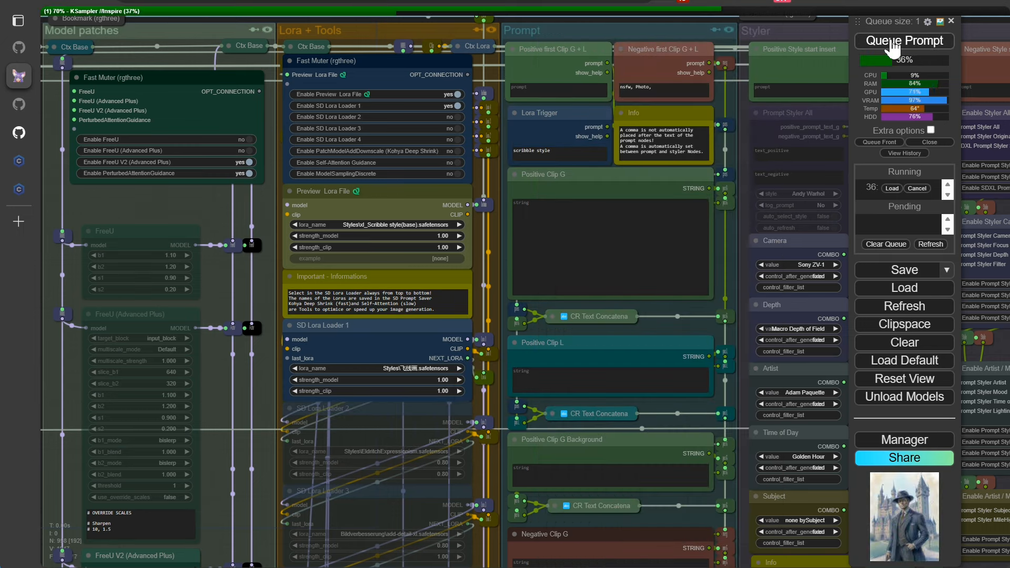
pyautogui.press('1')
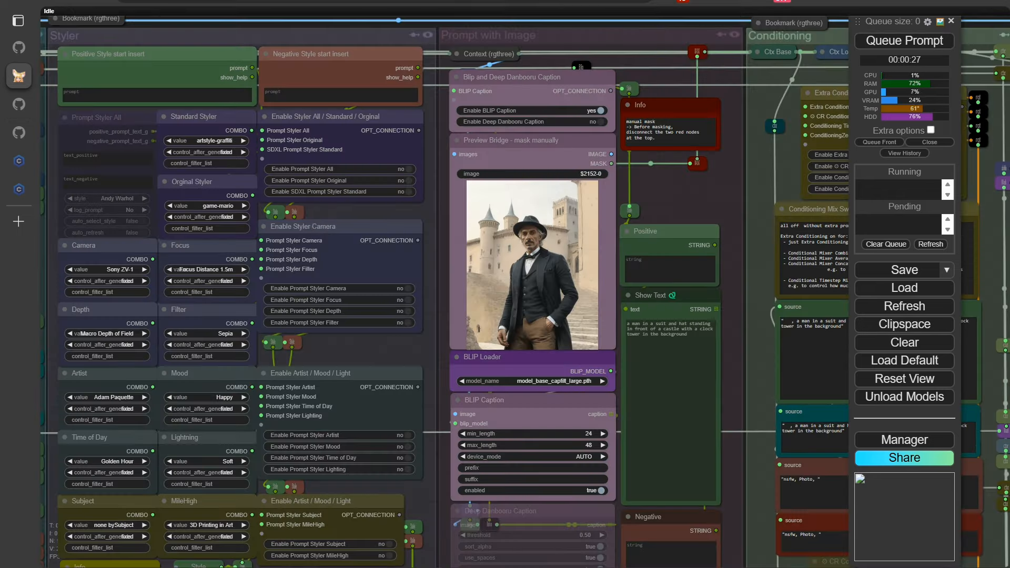
# - Enable SDXL Prompt Styler Standard in the Enable Styler All / Standard / Orginal node
pyautogui.scroll(8, 337, 211)
pyautogui.moveTo(333, 198); pyautogui.dragTo(598, 345)
pyautogui.click(717, 297)
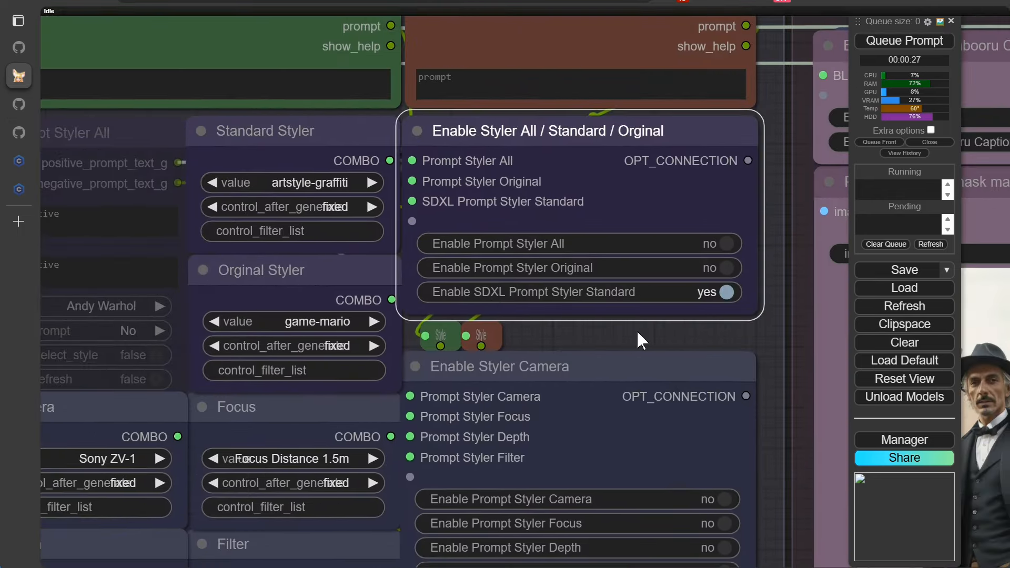
# - Enable Style check in the Style check group
pyautogui.scroll(-3, 638, 337)
pyautogui.moveTo(603, 432); pyautogui.dragTo(498, 185)
pyautogui.moveTo(499, 406); pyautogui.dragTo(480, 192)
pyautogui.moveTo(430, 466); pyautogui.dragTo(518, 112)
pyautogui.click(148, 299)
pyautogui.click(147, 382)
# - Set the Clip G Image and Clip L Image order values both to 2 and queue the prompt
pyautogui.scroll(-4, 573, 115)
pyautogui.moveTo(573, 115); pyautogui.dragTo(4, 259)
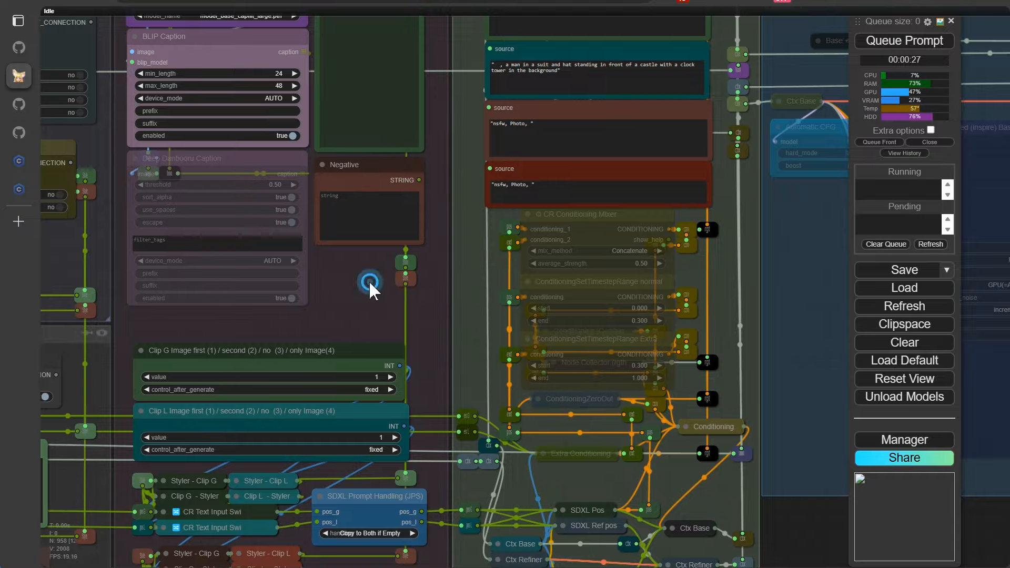
pyautogui.scroll(4, 252, 283)
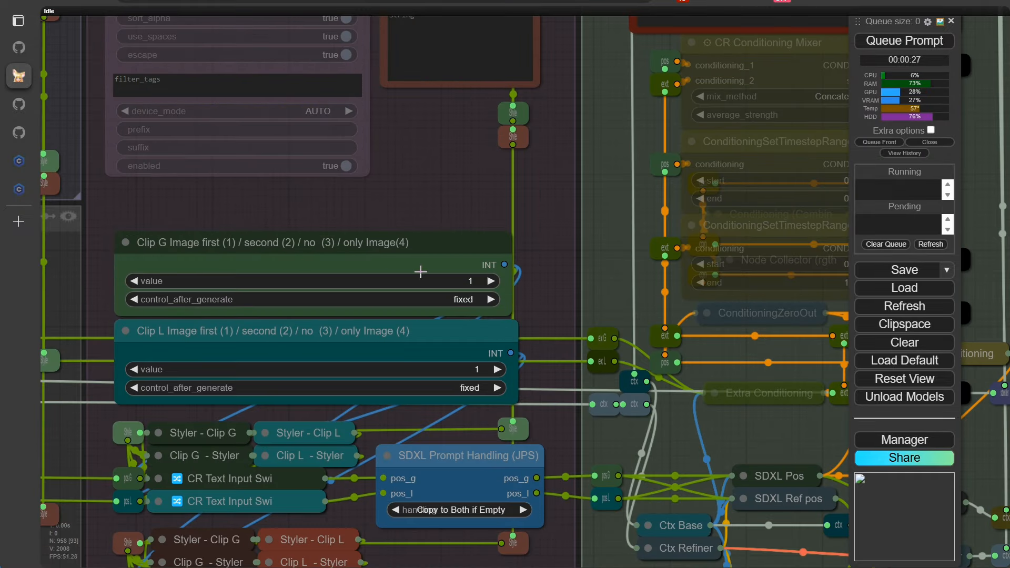
pyautogui.click(491, 281)
pyautogui.click(498, 370)
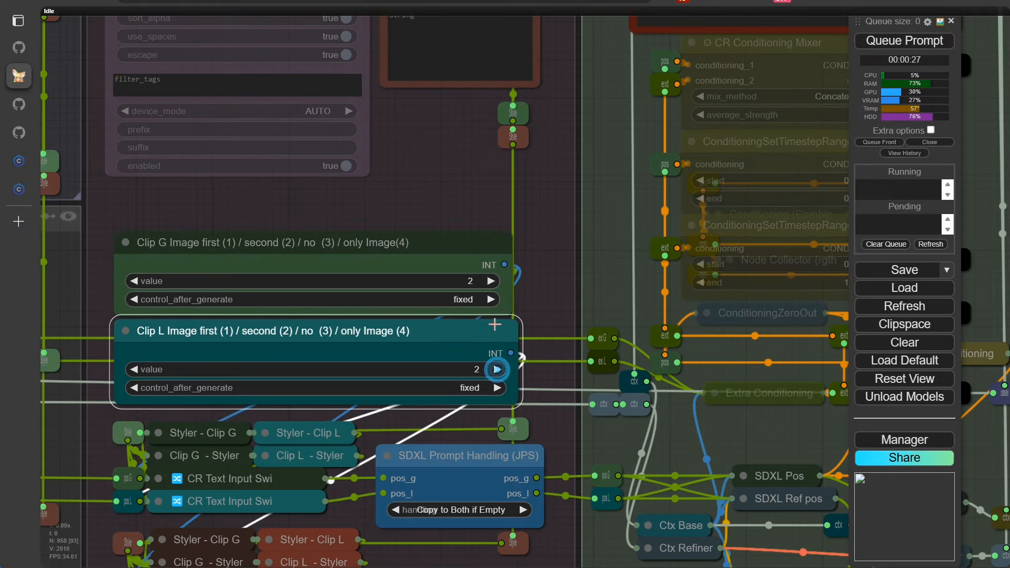
pyautogui.scroll(-3, 416, 277)
pyautogui.scroll(-2, 422, 326)
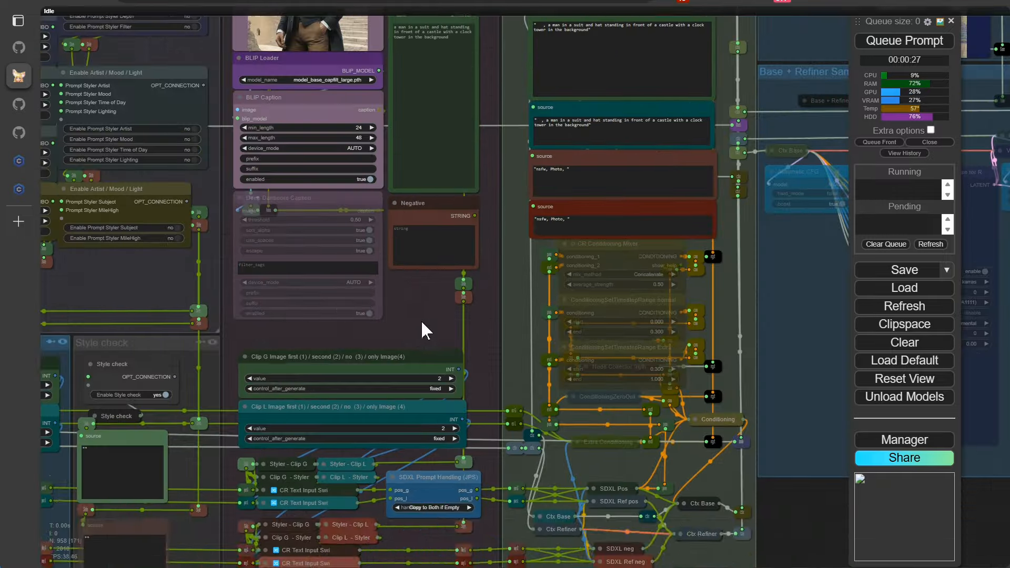
pyautogui.moveTo(420, 321); pyautogui.dragTo(423, 419)
pyautogui.click(874, 45)
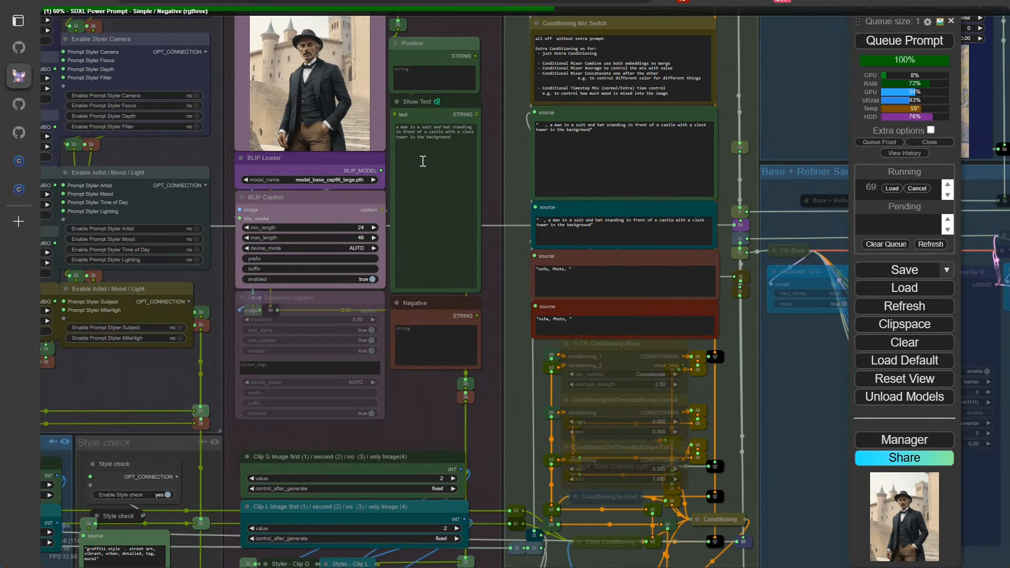
# - Examine the combined positive and negative prompt texts in the Conditioning group and the run's preview and result
pyautogui.scroll(13, 500, 155)
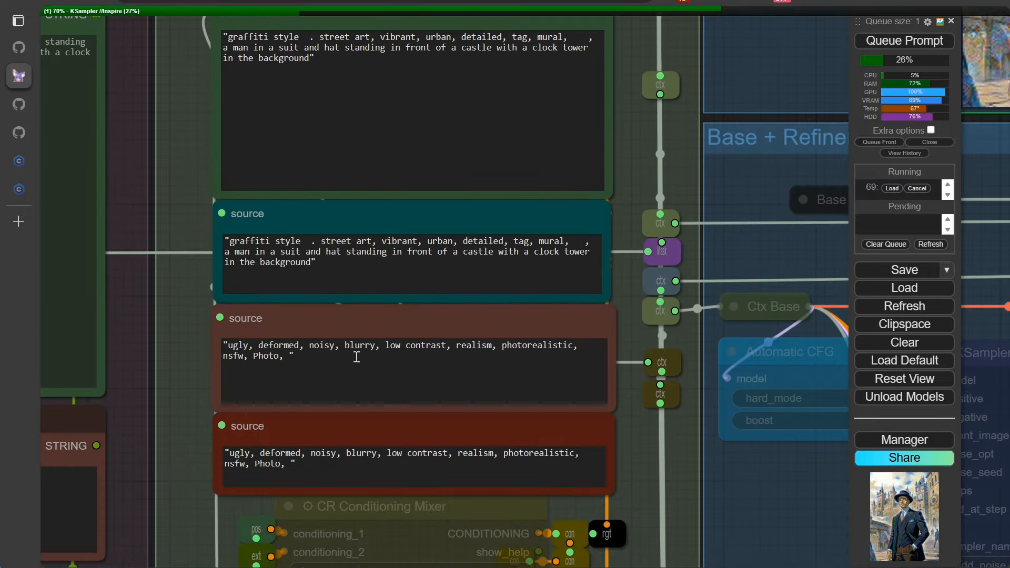
pyautogui.scroll(-2, 179, 324)
pyautogui.scroll(-3, 179, 325)
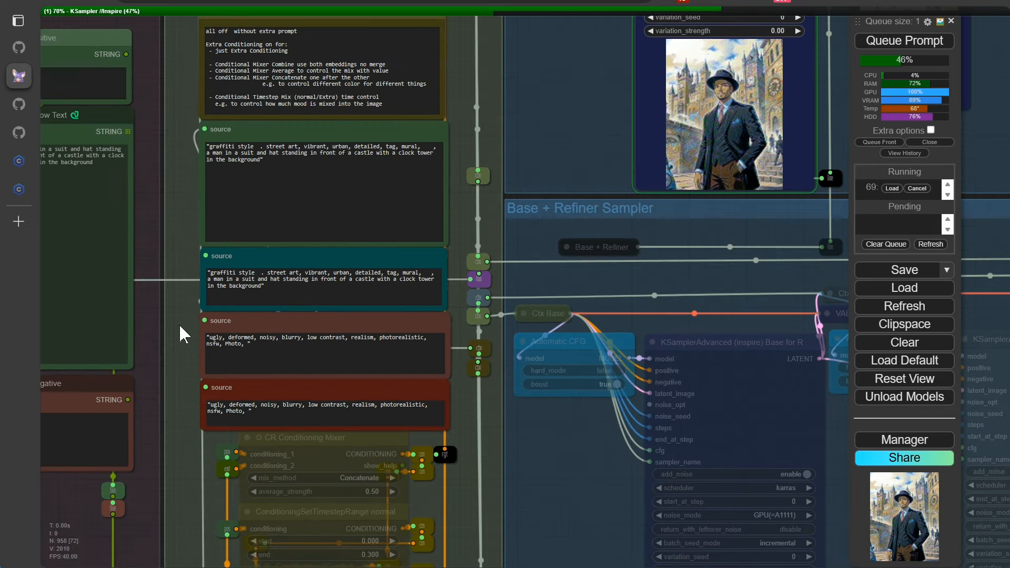
pyautogui.moveTo(532, 134); pyautogui.dragTo(607, 262)
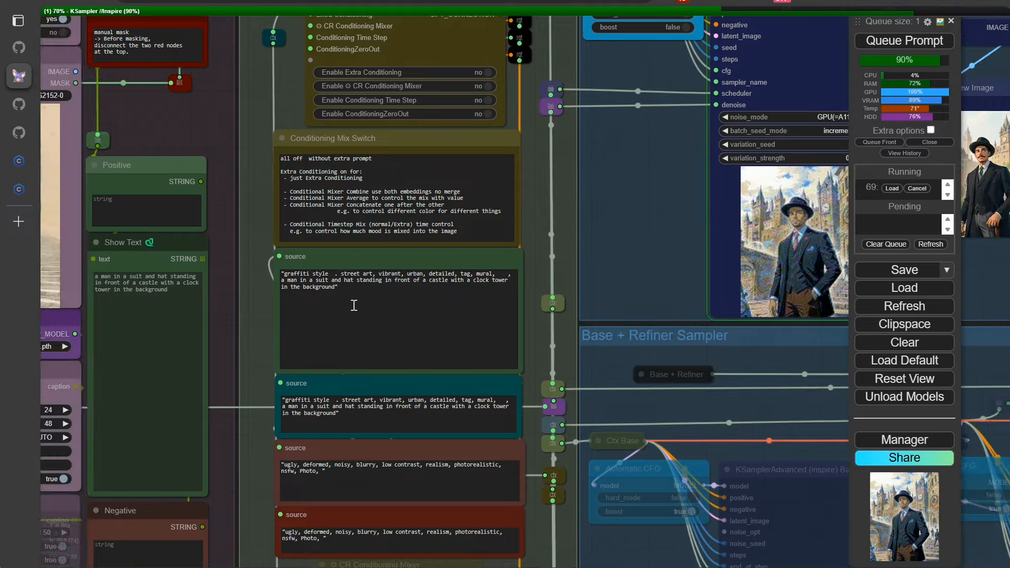
pyautogui.scroll(-5, 240, 338)
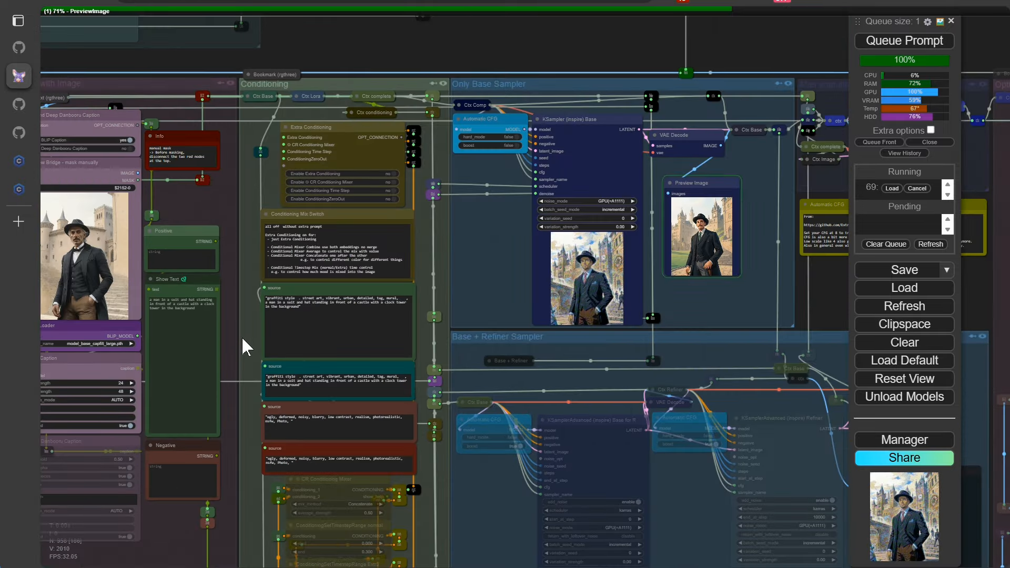
pyautogui.press('3')
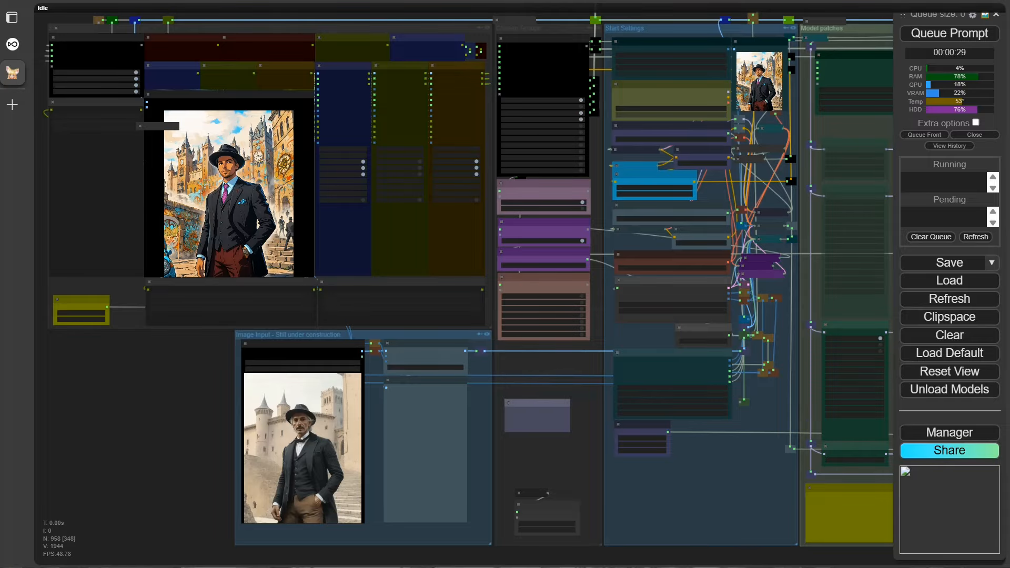
# - Disable BLIP Caption, enable Deep Danbooru Caption instead, and disable Image to Image
pyautogui.scroll(5, 583, 363)
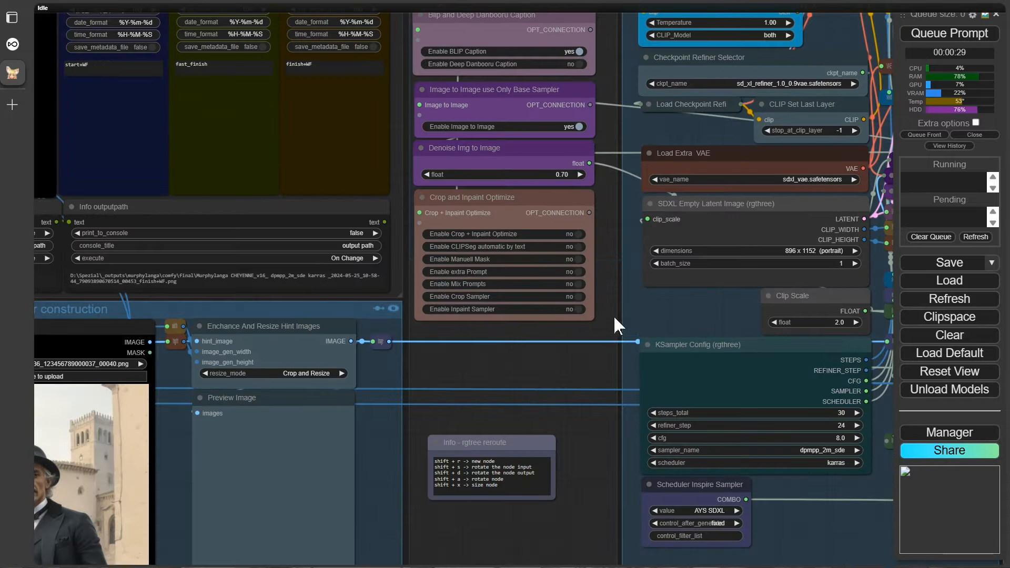
pyautogui.scroll(3, 524, 385)
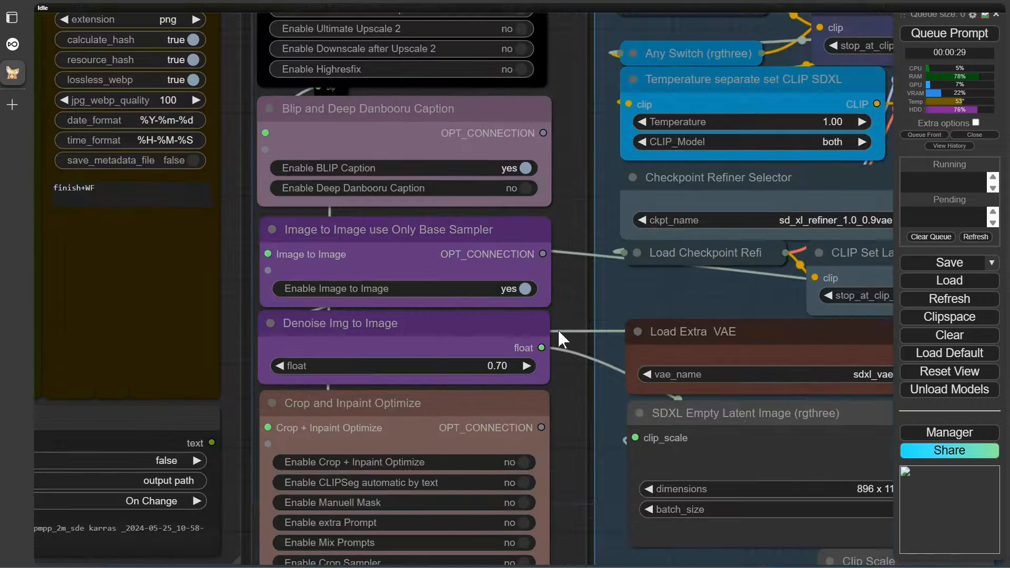
pyautogui.click(528, 168)
pyautogui.click(526, 188)
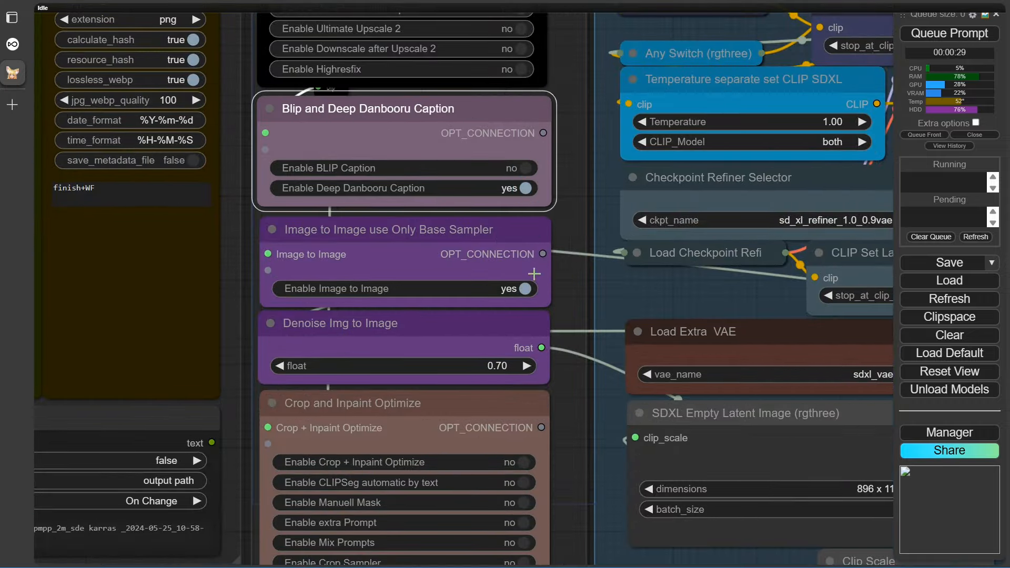
pyautogui.click(526, 289)
pyautogui.scroll(-5, 563, 290)
pyautogui.scroll(-9, 566, 293)
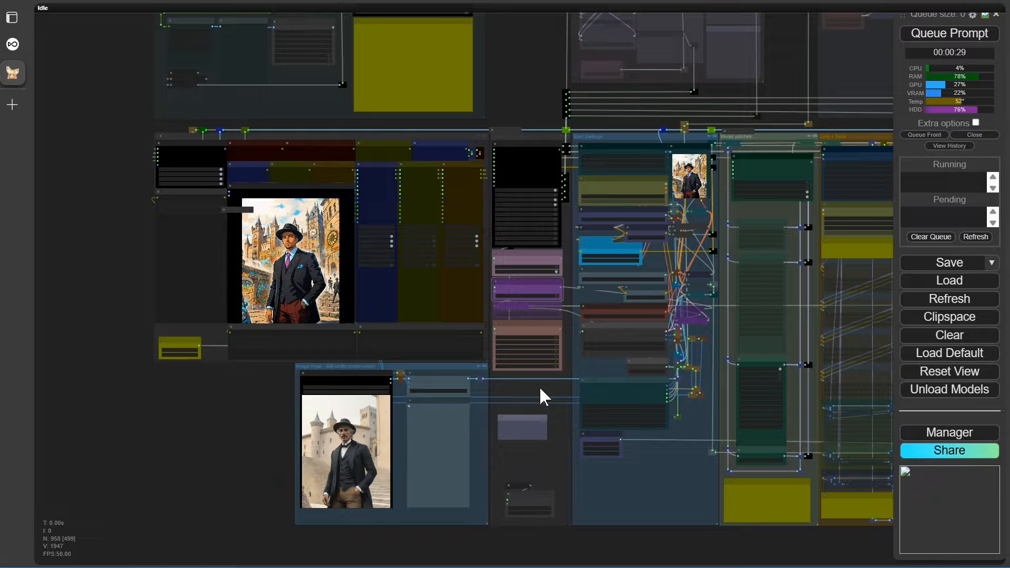
# - Set the SDXL Empty Latent Image dimensions to 1344 x 768 (landscape)
pyautogui.scroll(5, 540, 387)
pyautogui.moveTo(557, 386); pyautogui.dragTo(415, 421)
pyautogui.scroll(5, 526, 387)
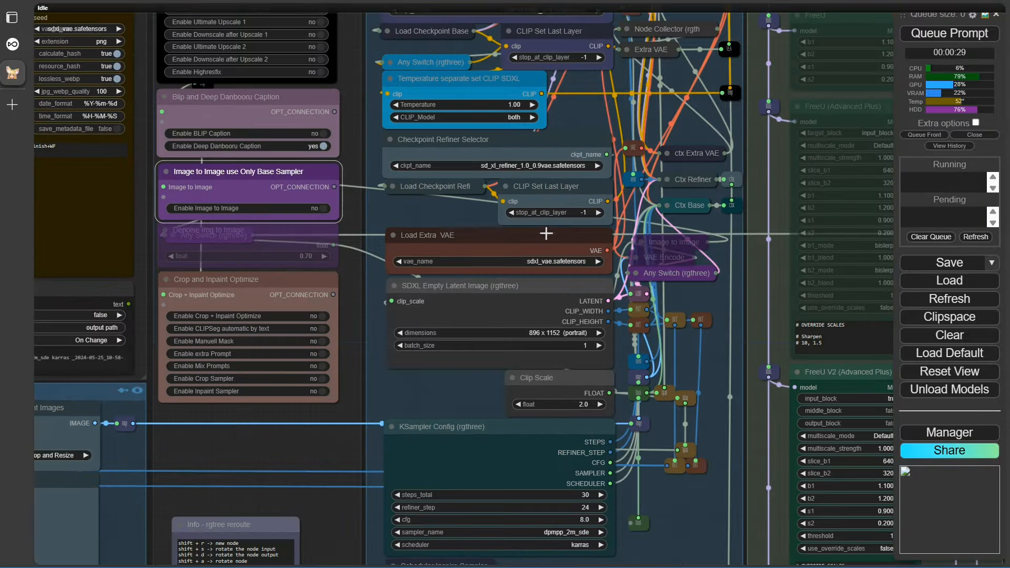
pyautogui.click(566, 335)
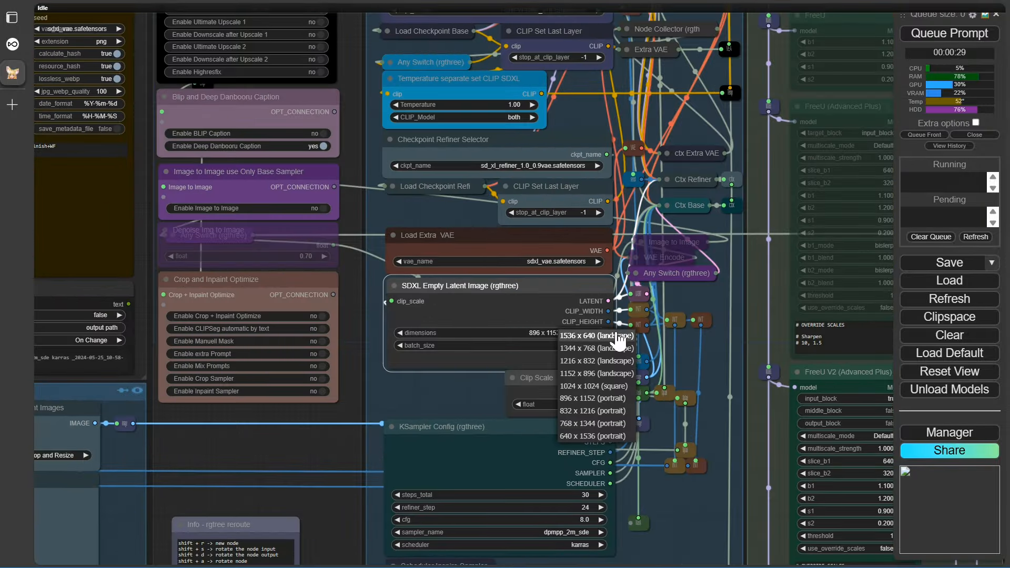
pyautogui.click(615, 348)
# - Queue the prompt to produce the Deep Danbooru caption in the Show Text node, and cancel the run during generation
pyautogui.scroll(-5, 717, 466)
pyautogui.moveTo(709, 494); pyautogui.dragTo(121, 473)
pyautogui.moveTo(812, 415); pyautogui.dragTo(180, 424)
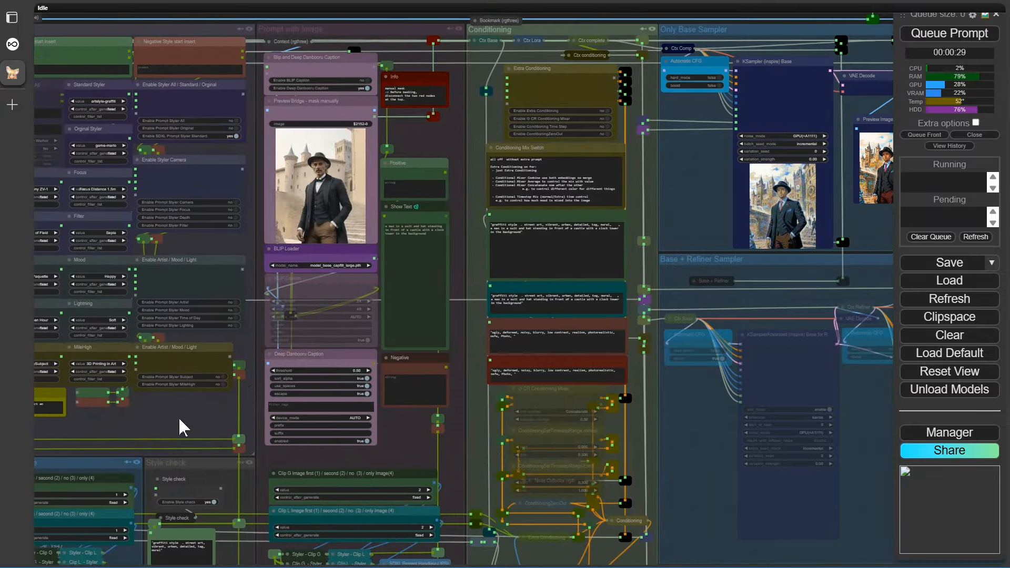
pyautogui.scroll(14, 462, 254)
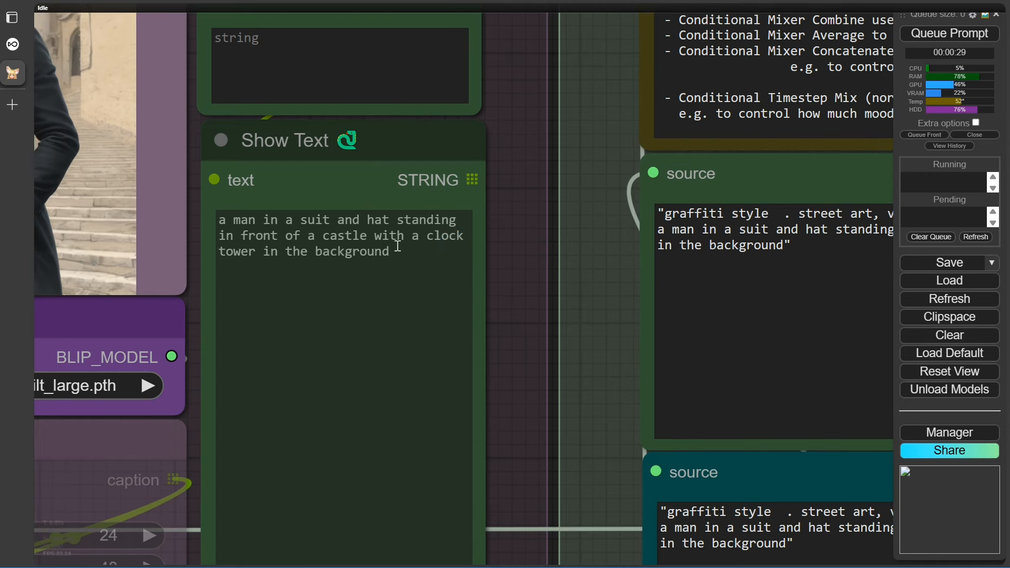
pyautogui.scroll(-6, 473, 279)
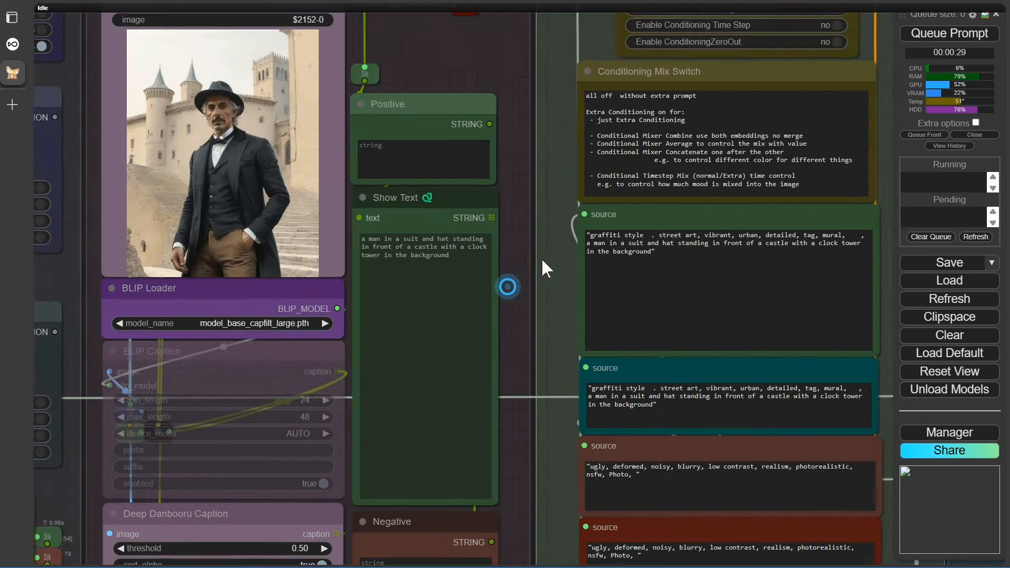
pyautogui.hotkey('ctrl', 'Return')
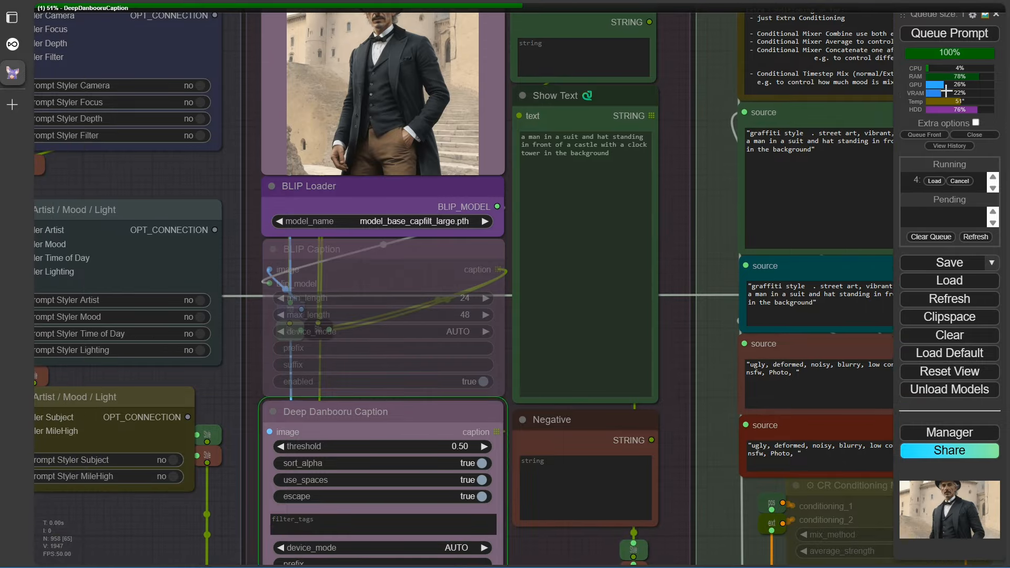
pyautogui.click(960, 181)
# - Copy "building, city," from the Show Text caption into the Deep Danbooru Caption node's filter_tags
pyautogui.scroll(5, 664, 181)
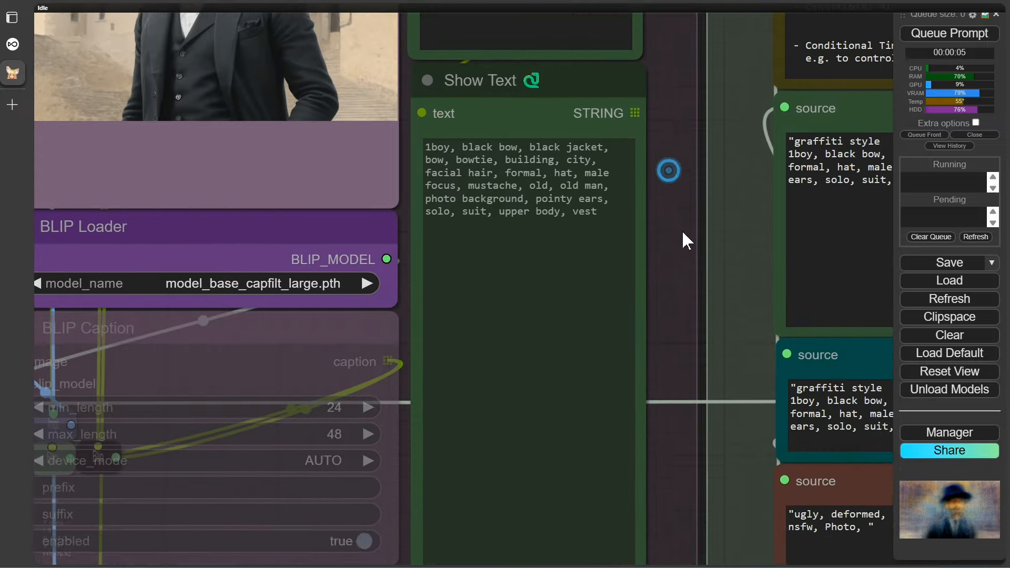
pyautogui.moveTo(521, 223); pyautogui.dragTo(614, 225)
pyautogui.hotkey('ctrl', 'c')
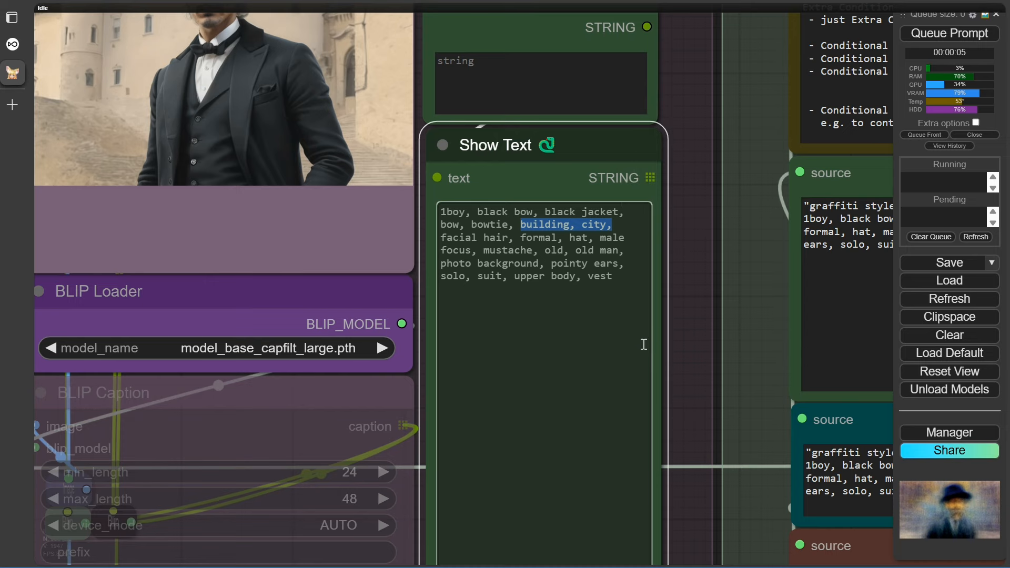
pyautogui.scroll(-3, 701, 400)
pyautogui.moveTo(701, 400); pyautogui.dragTo(775, 112)
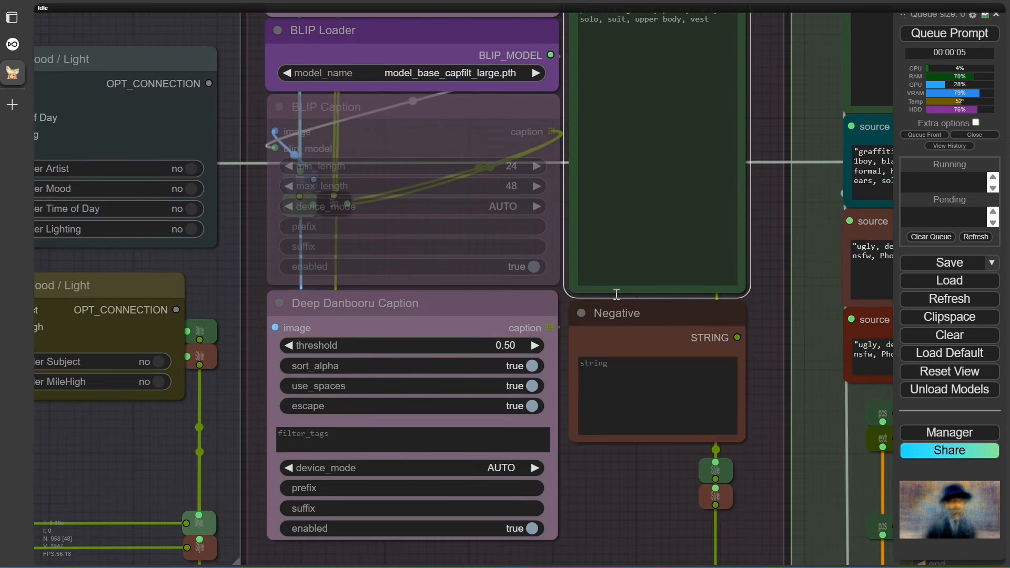
pyautogui.click(347, 441)
pyautogui.hotkey('ctrl', 'v')
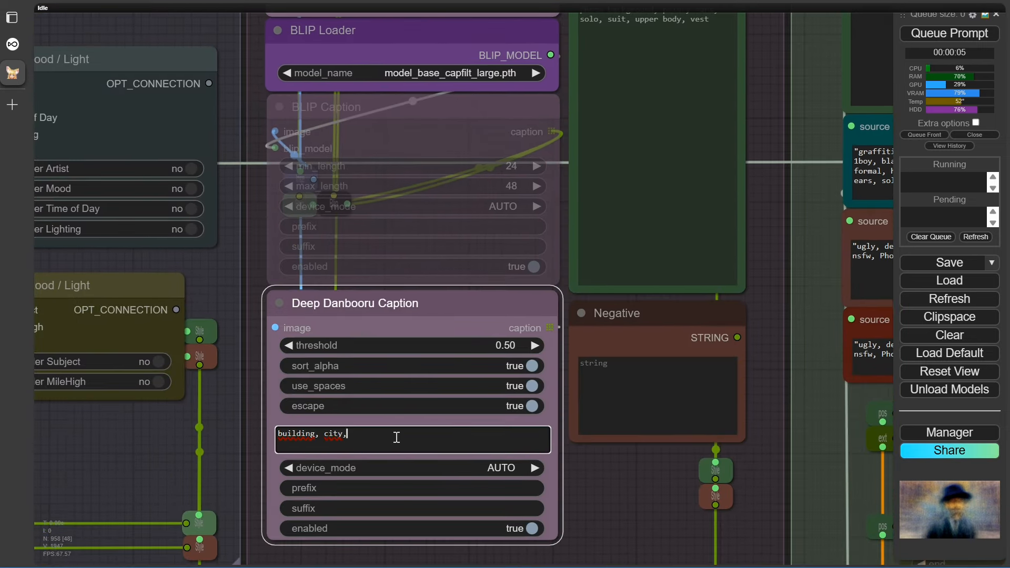
# - Enter "beach," in the Positive string node of the image prompting group and queue the prompt
pyautogui.moveTo(764, 209); pyautogui.dragTo(752, 475)
pyautogui.click(616, 127)
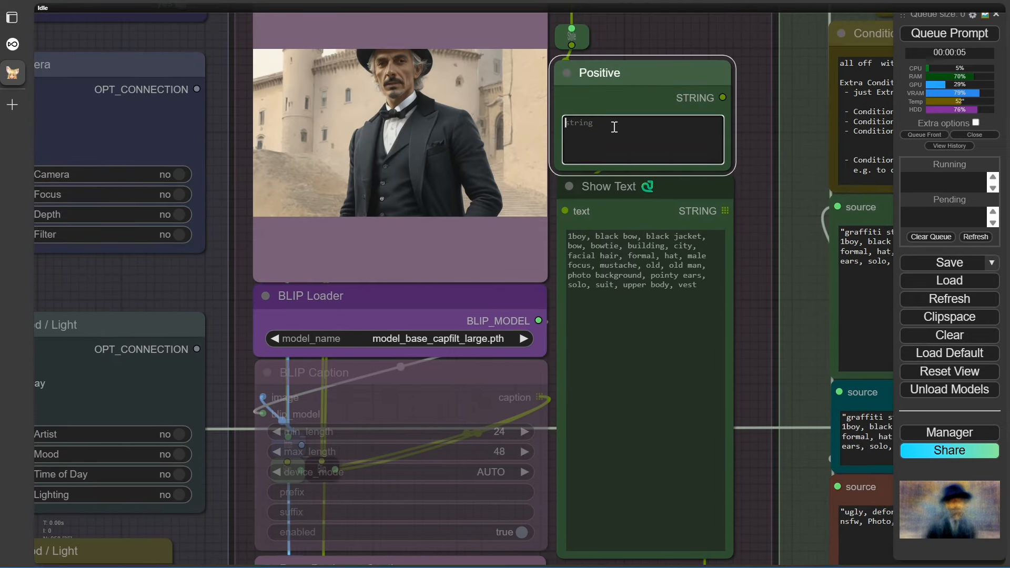
pyautogui.write('bead')
pyautogui.click(939, 36)
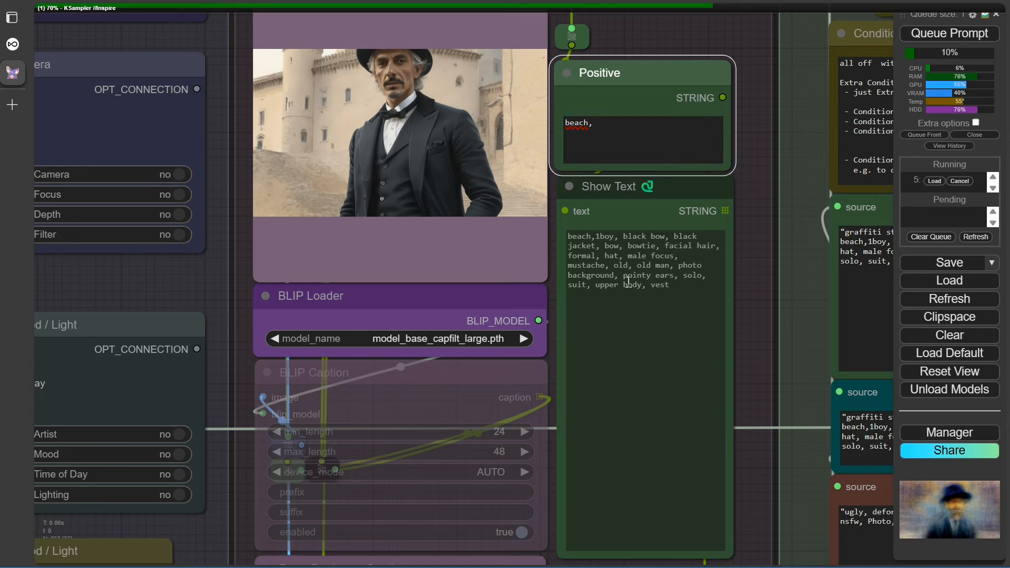
# - Disable SDXL Prompt Styler Standard in the Enable Styler All / Standard / Original node
pyautogui.scroll(-2, 755, 307)
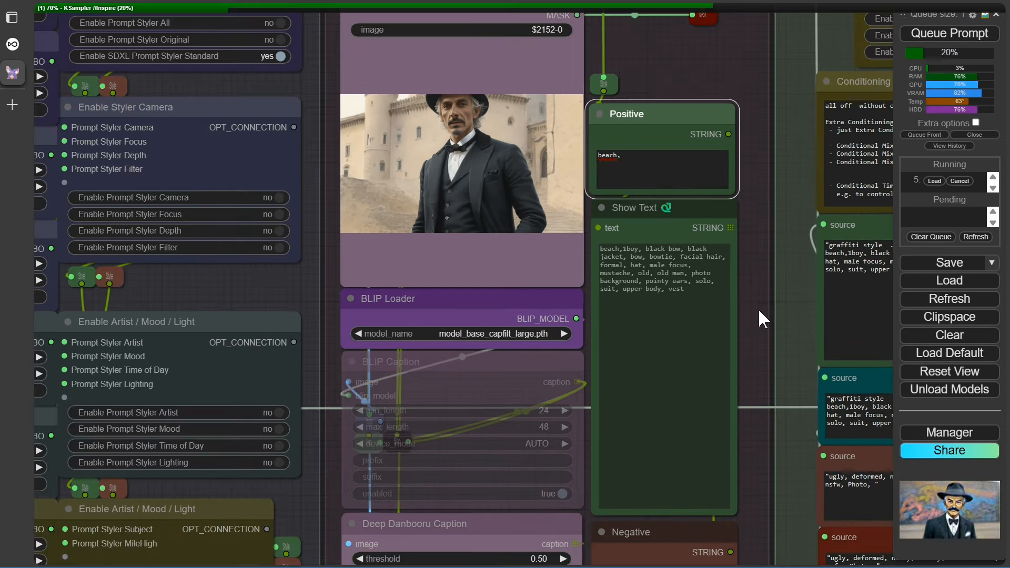
pyautogui.moveTo(801, 328); pyautogui.dragTo(726, 285)
pyautogui.scroll(-6, 726, 285)
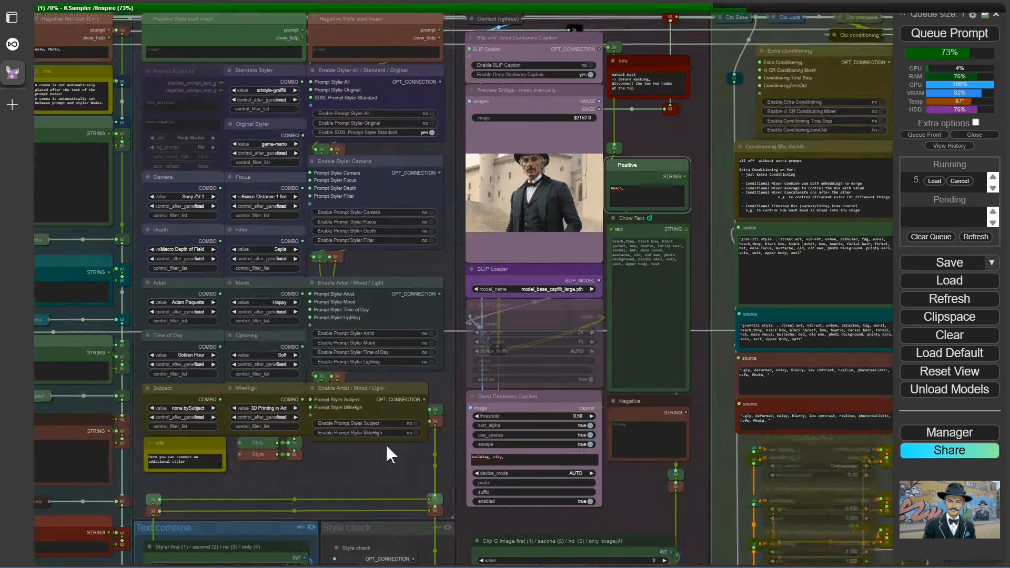
pyautogui.moveTo(386, 444); pyautogui.dragTo(596, 459)
pyautogui.scroll(6, 583, 220)
pyautogui.click(681, 93)
# - View the finished graffiti-style image enlarged in the Image Comparer and queue the prompt again without the styler
pyautogui.scroll(-10, 663, 334)
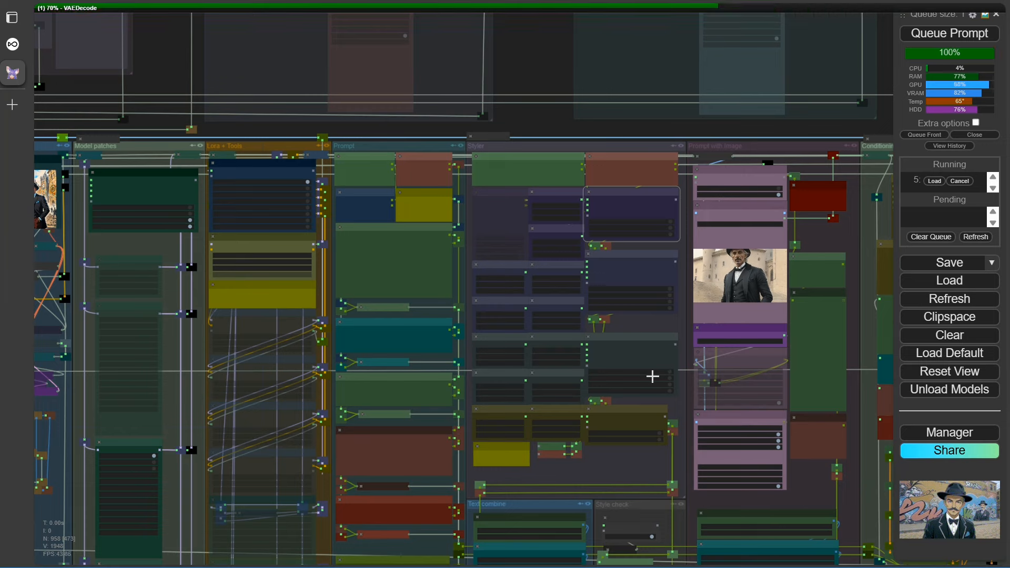
pyautogui.press('1')
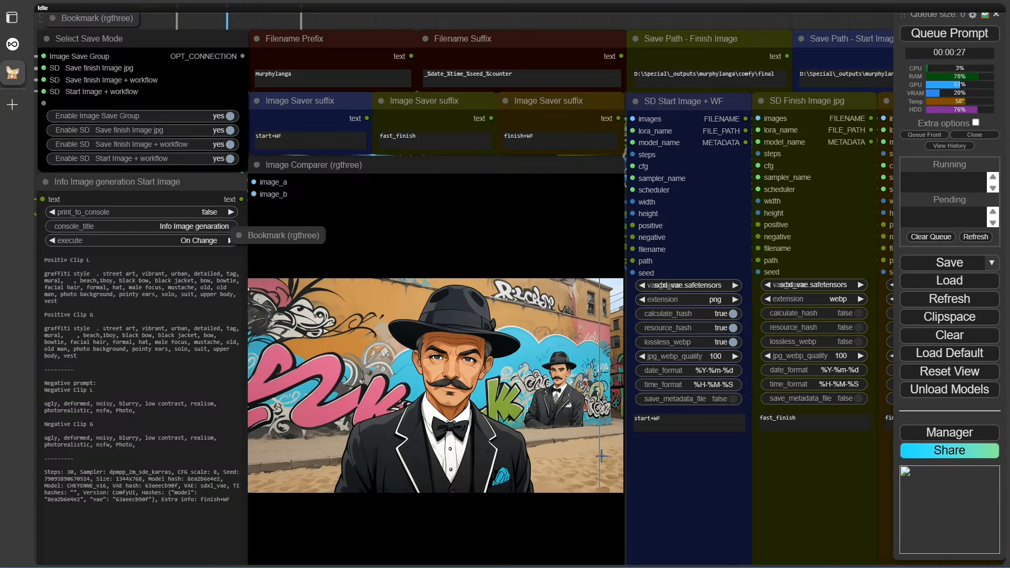
pyautogui.press('2')
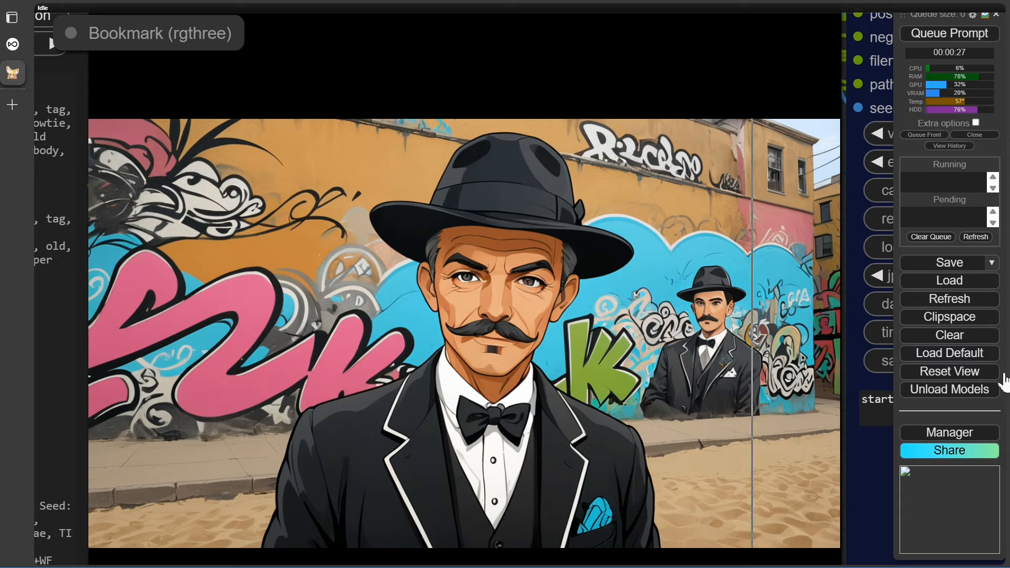
pyautogui.click(972, 37)
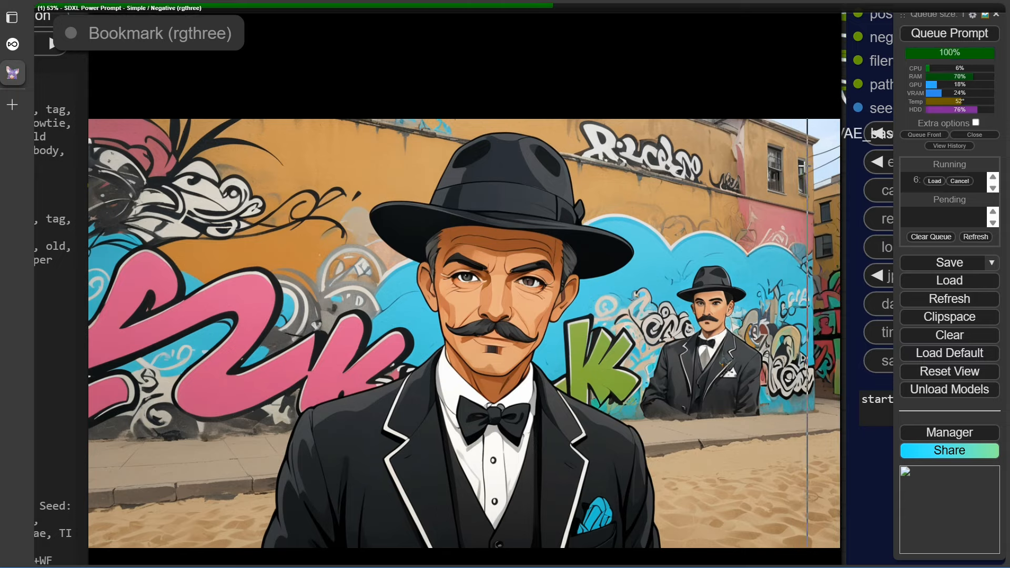
# - Toggle Follow execution for the canvas and view the new run's image enlarged in the Image Comparer
pyautogui.press('1')
pyautogui.rightClick(244, 305)
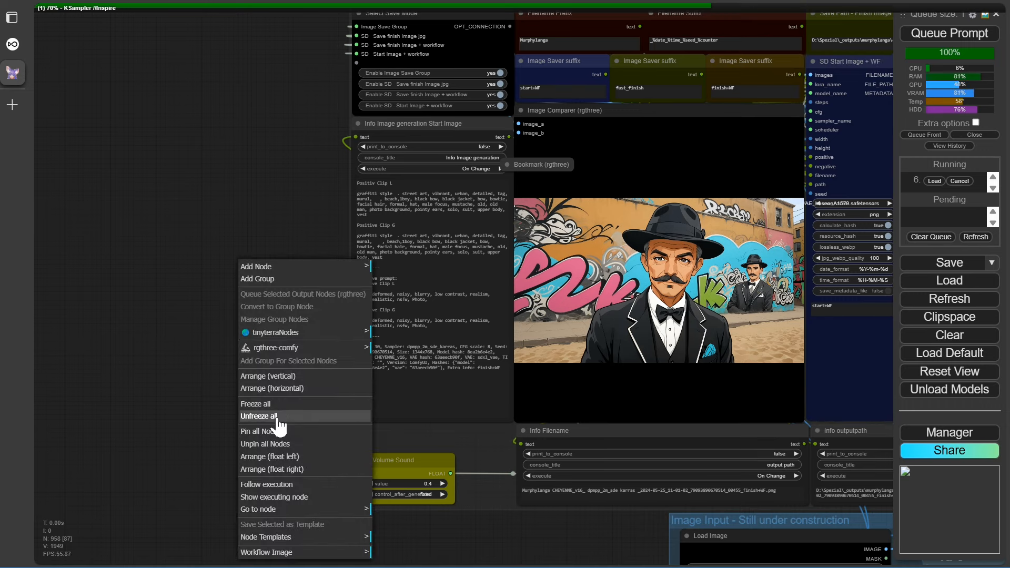
pyautogui.click(279, 484)
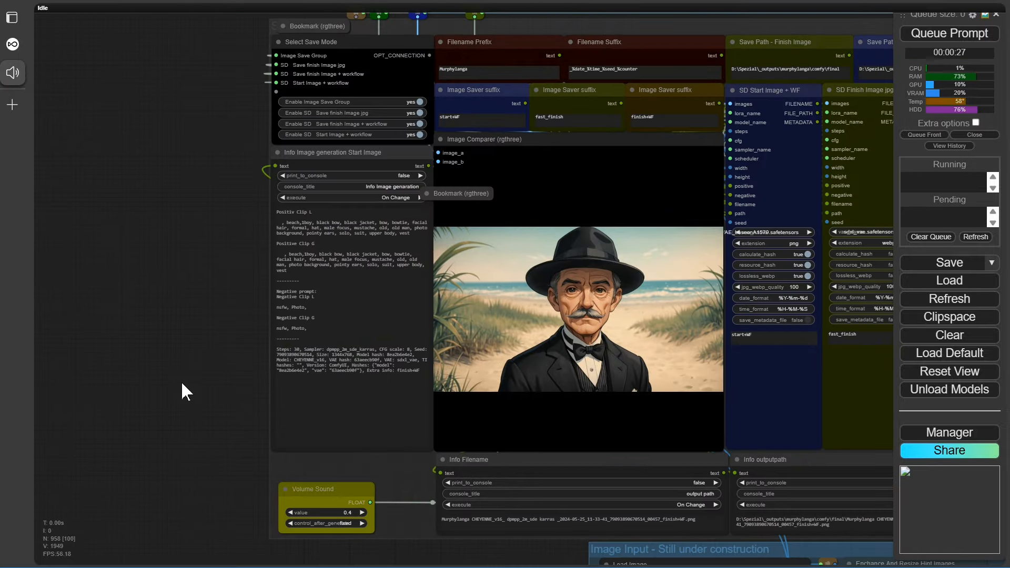
pyautogui.press('1')
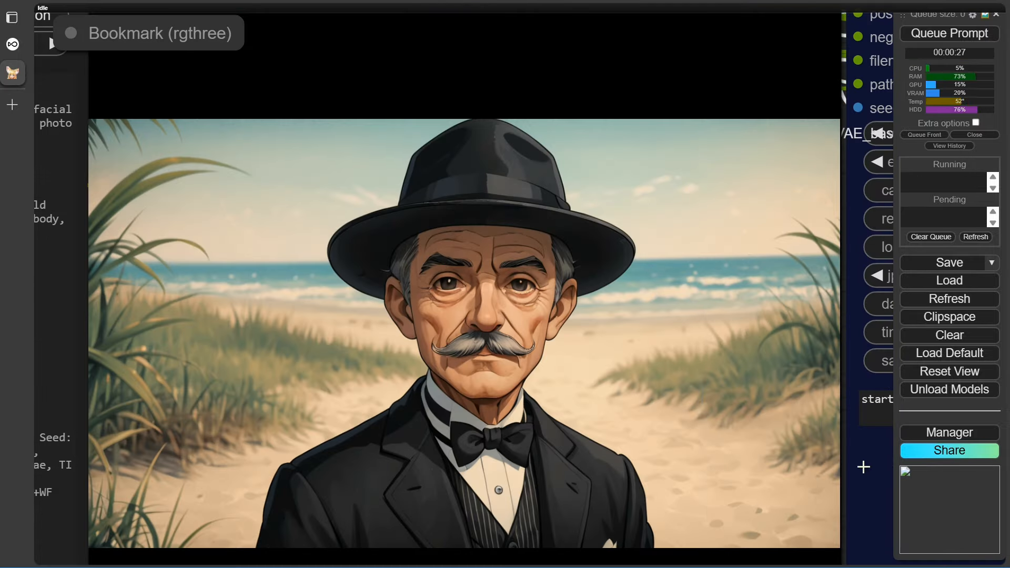
# - Beside the Info - rgtree reroute note, branch two chained reroute nodes off the existing reroute's image output
pyautogui.press('1')
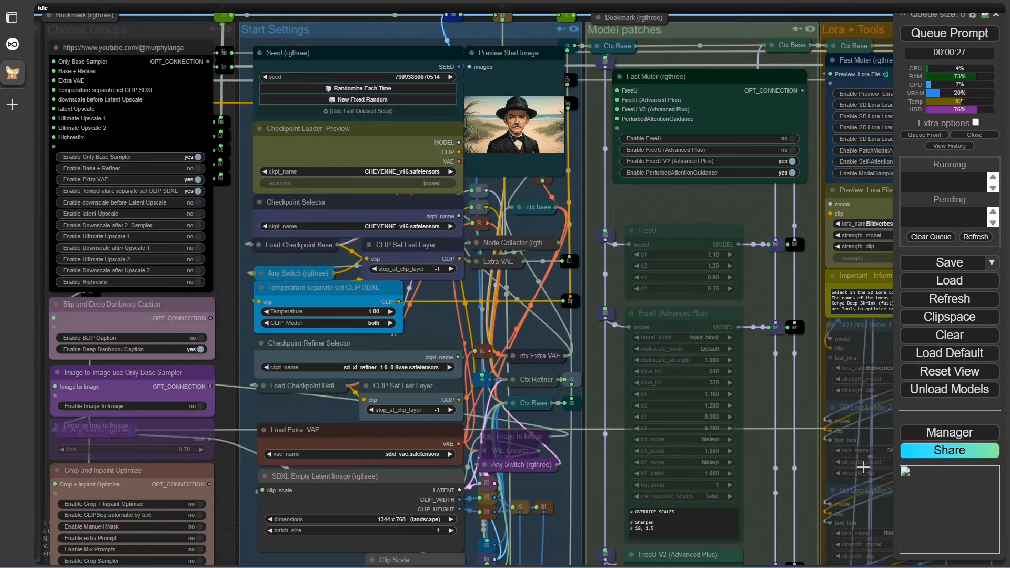
pyautogui.moveTo(231, 480); pyautogui.dragTo(784, 226)
pyautogui.scroll(9, 722, 491)
pyautogui.moveTo(735, 498); pyautogui.dragTo(572, 336)
pyautogui.scroll(-1, 537, 375)
pyautogui.moveTo(520, 385); pyautogui.dragTo(493, 475)
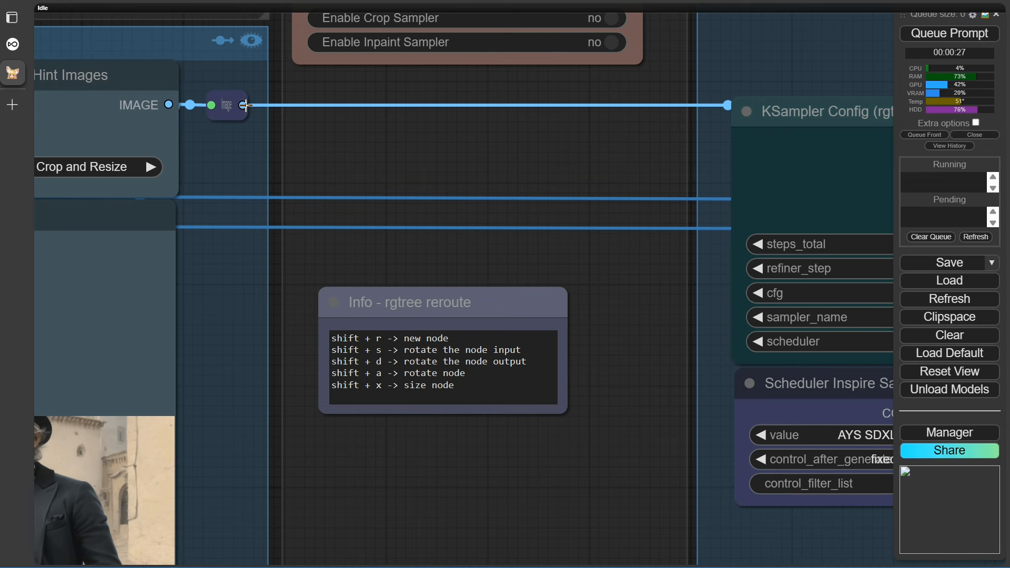
pyautogui.moveTo(244, 105); pyautogui.dragTo(416, 160)
pyautogui.hotkey('shift', 'r')
pyautogui.hotkey('shift', 'r')
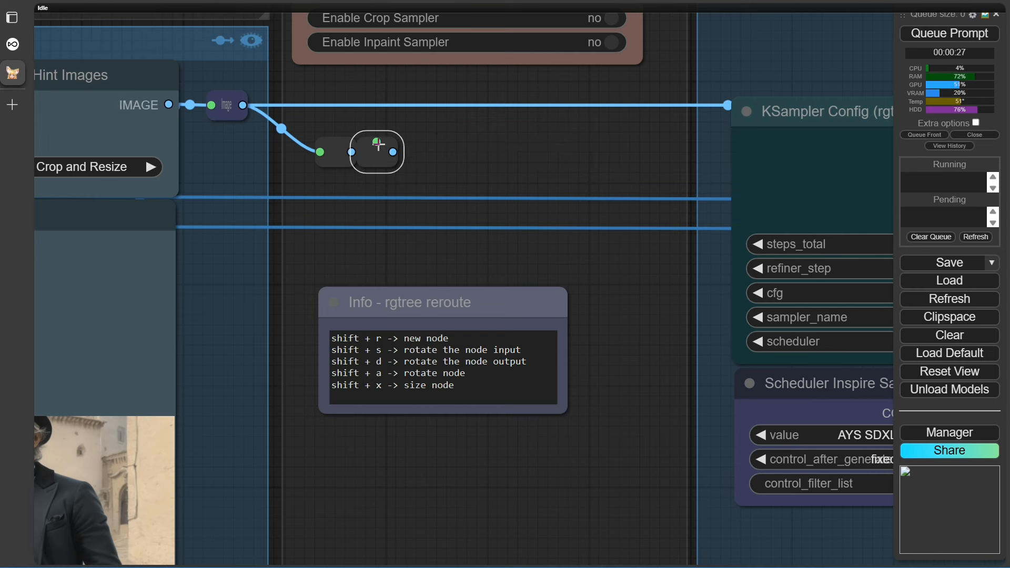
# - Move the second new reroute away from the first and rotate its input around the node back to the left side
pyautogui.hotkey('shift', 's')
pyautogui.hotkey('shift', 's')
pyautogui.moveTo(395, 164); pyautogui.dragTo(494, 168)
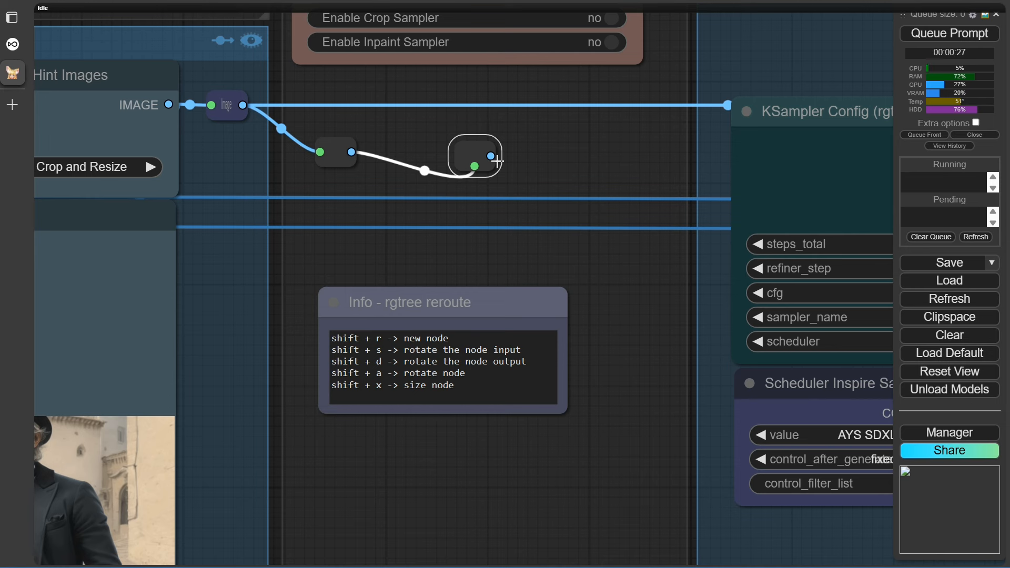
pyautogui.hotkey('shift', 's')
# - Rotate the output of the first new reroute around the node to its top side
pyautogui.click(342, 168)
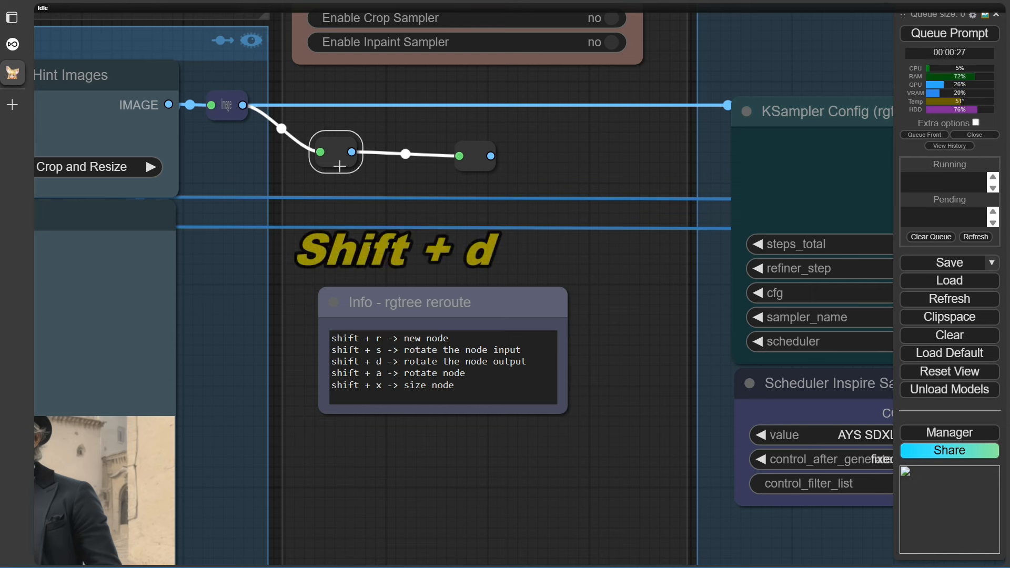
pyautogui.hotkey('shift', 'd')
pyautogui.hotkey('shift', 'd')
pyautogui.hotkey('shift', 'd')
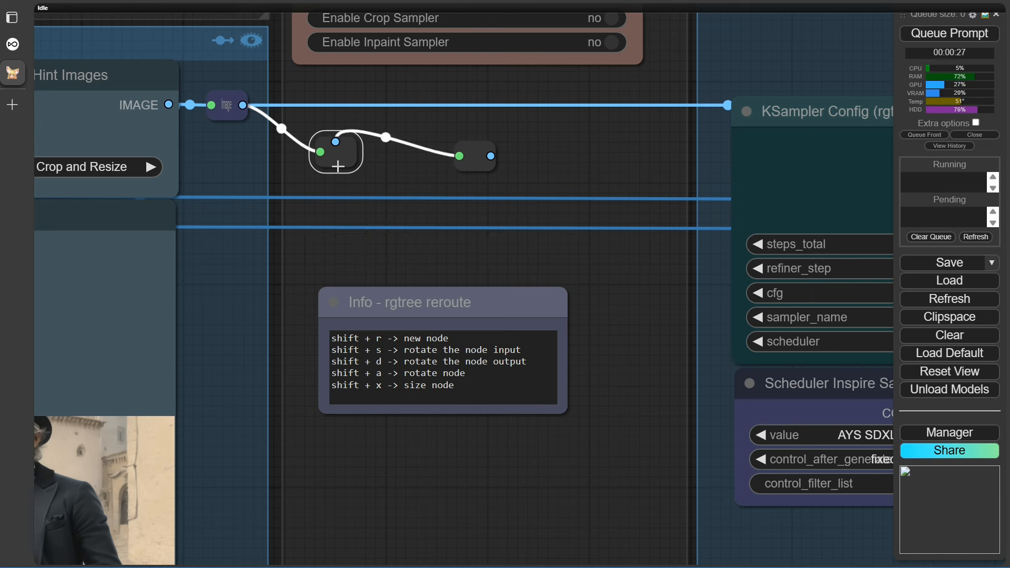
# - Set the reroute's Connections Layout to Left -> Bottom
pyautogui.click(478, 173)
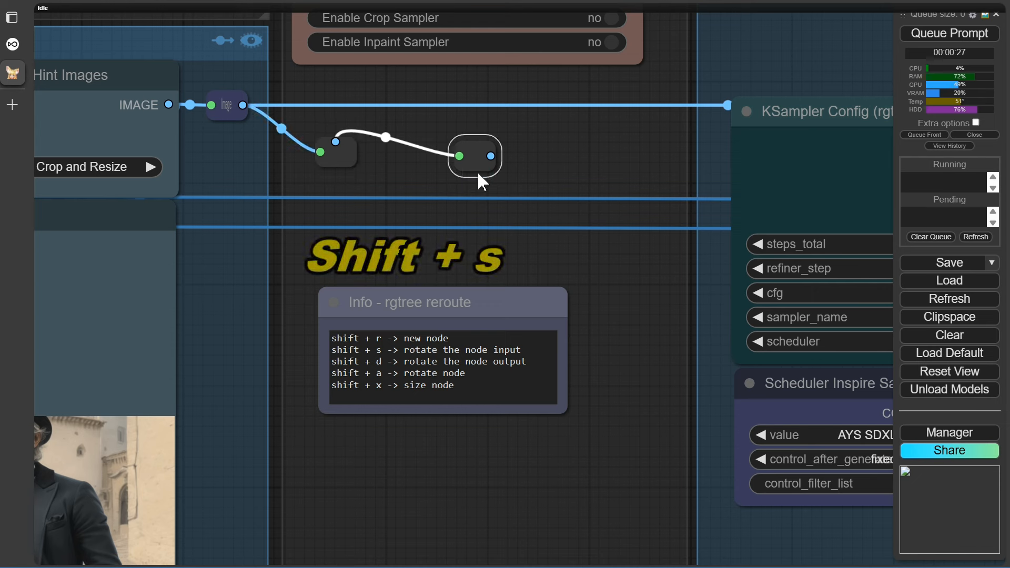
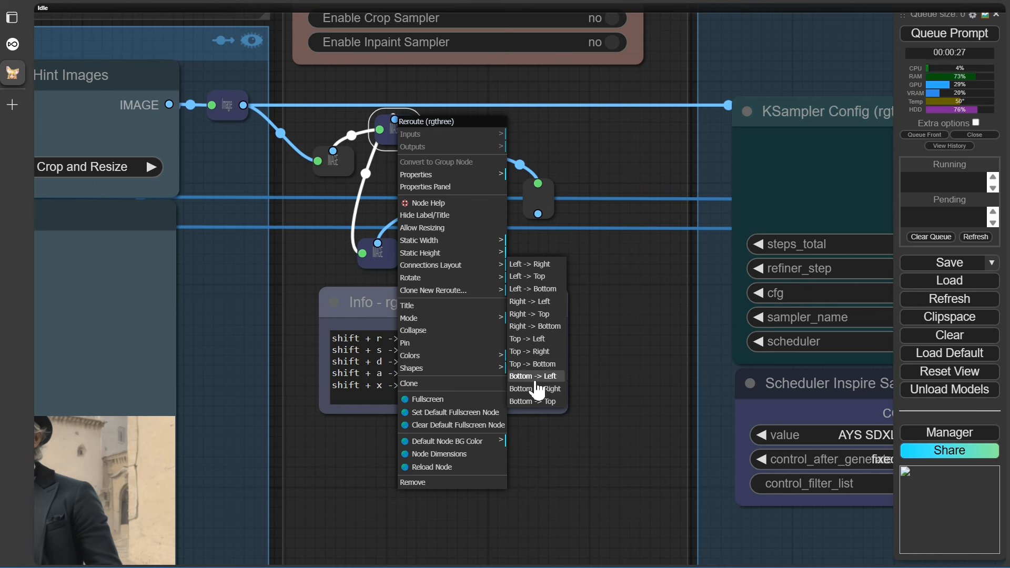
pyautogui.click(546, 287)
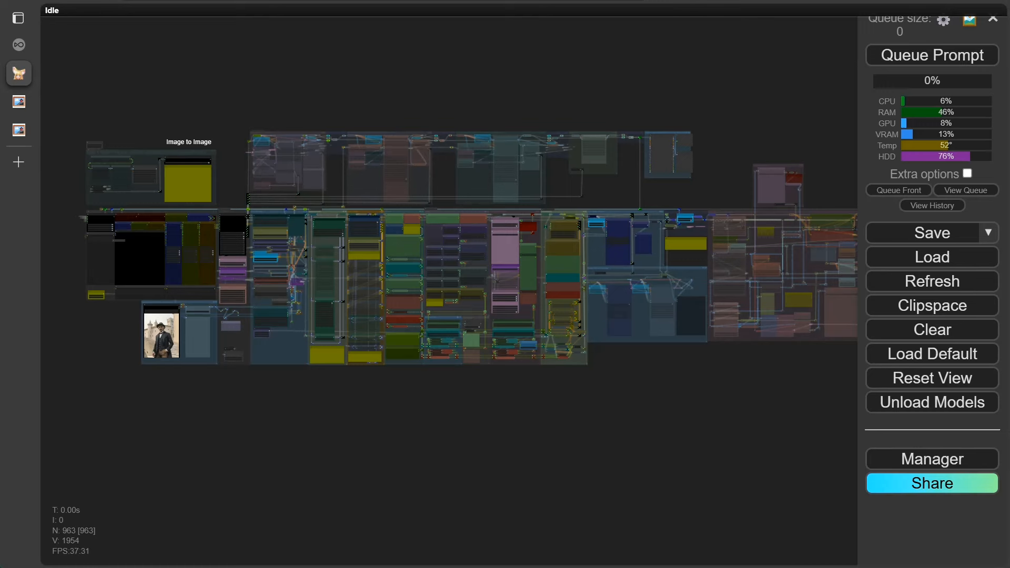
# - Switch to the browser's Stable Diffusion XL artists list and look through the artist style samples on page 7
pyautogui.click(24, 102)
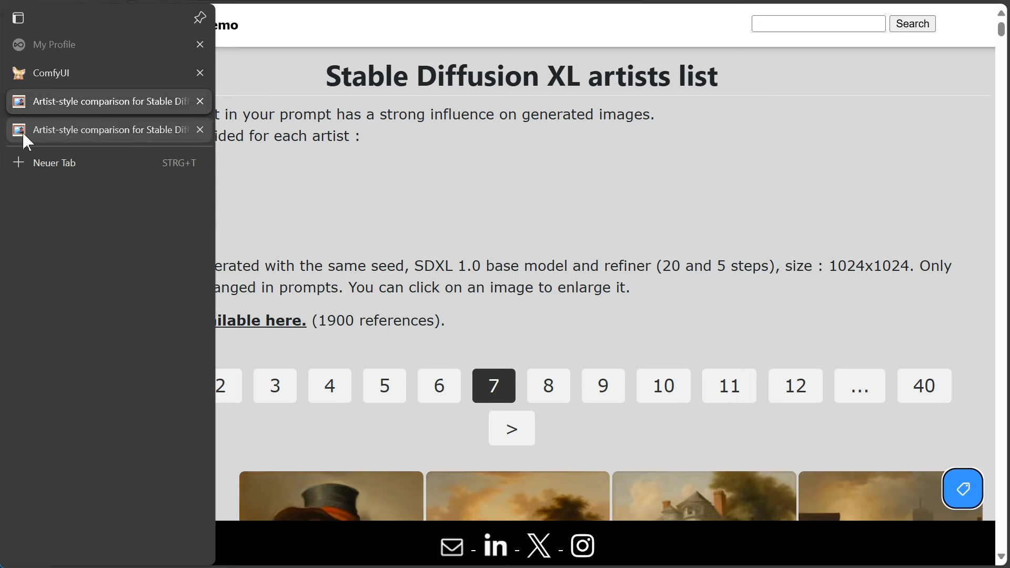
pyautogui.scroll(-2, 507, 270)
pyautogui.scroll(-14, 507, 271)
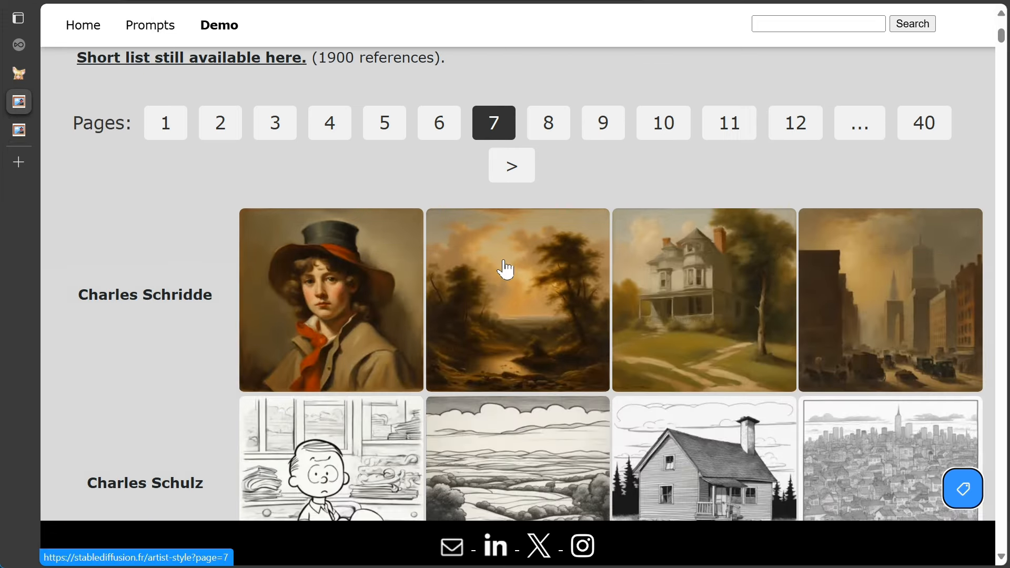
pyautogui.scroll(-1, 506, 271)
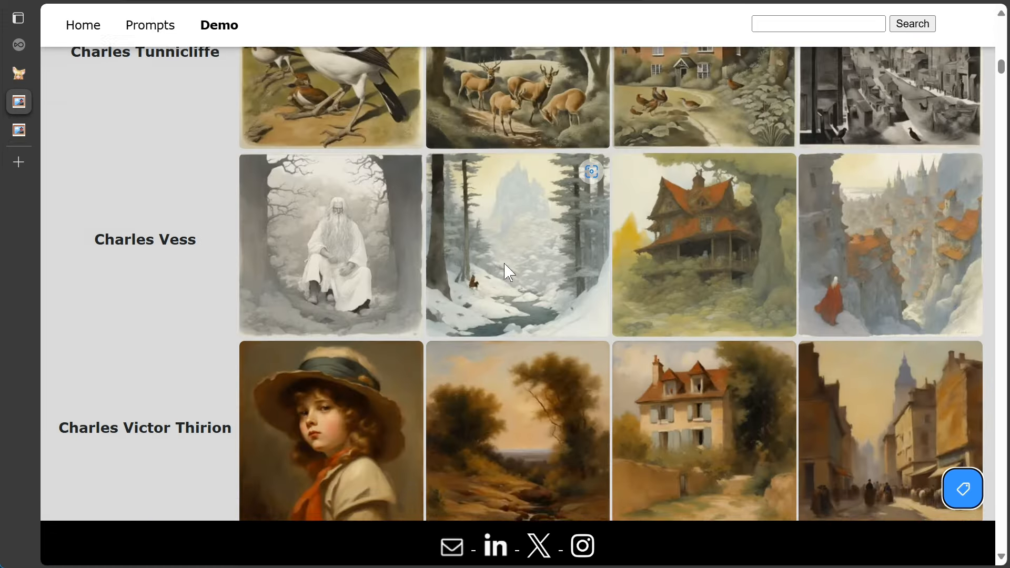
pyautogui.scroll(-2, 507, 269)
pyautogui.scroll(-12, 508, 269)
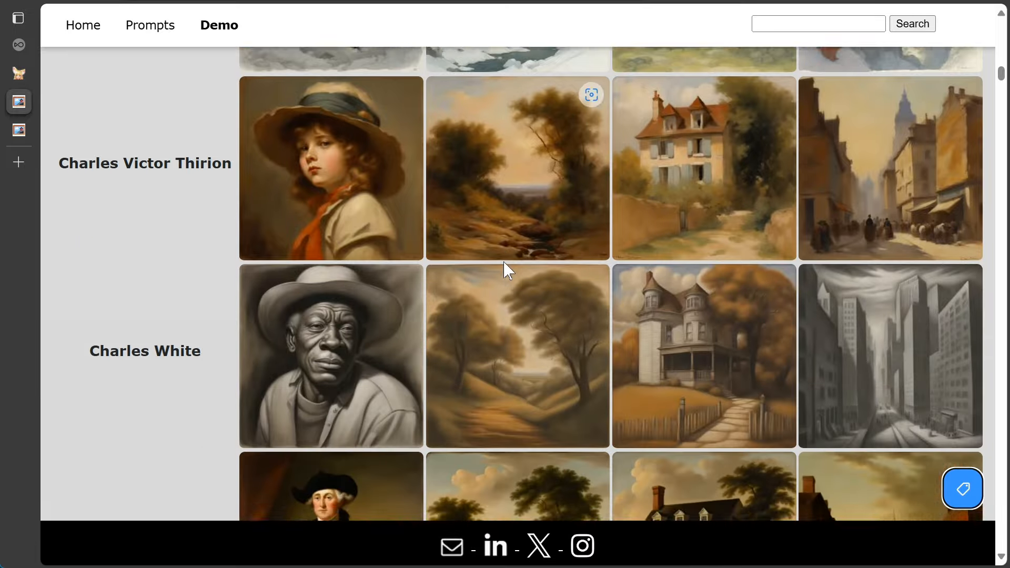
pyautogui.scroll(-12, 505, 269)
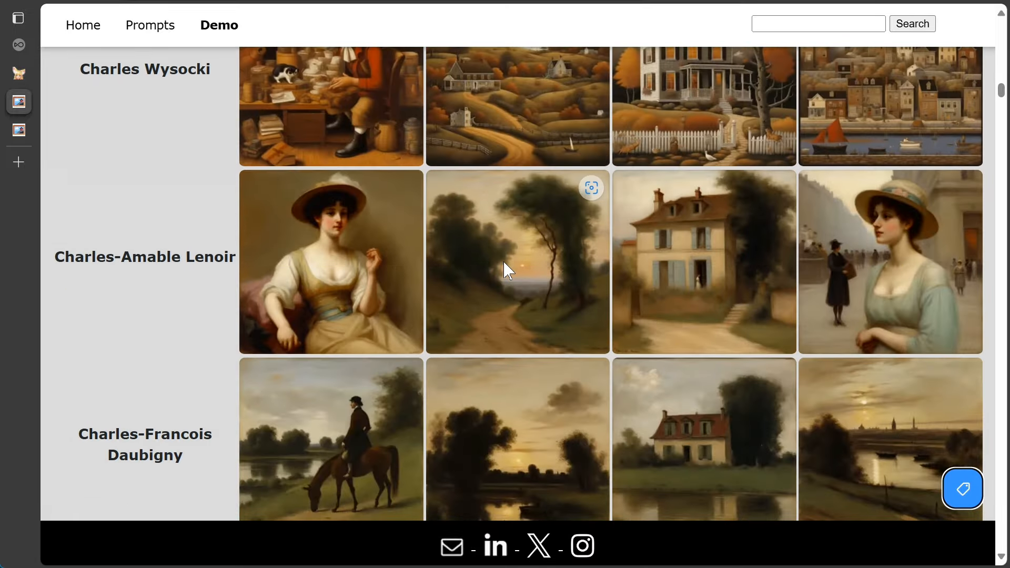
# - Look through the artist style samples from Charles-Amable Lenoir down to the Claude Monet row
pyautogui.scroll(-12, 508, 270)
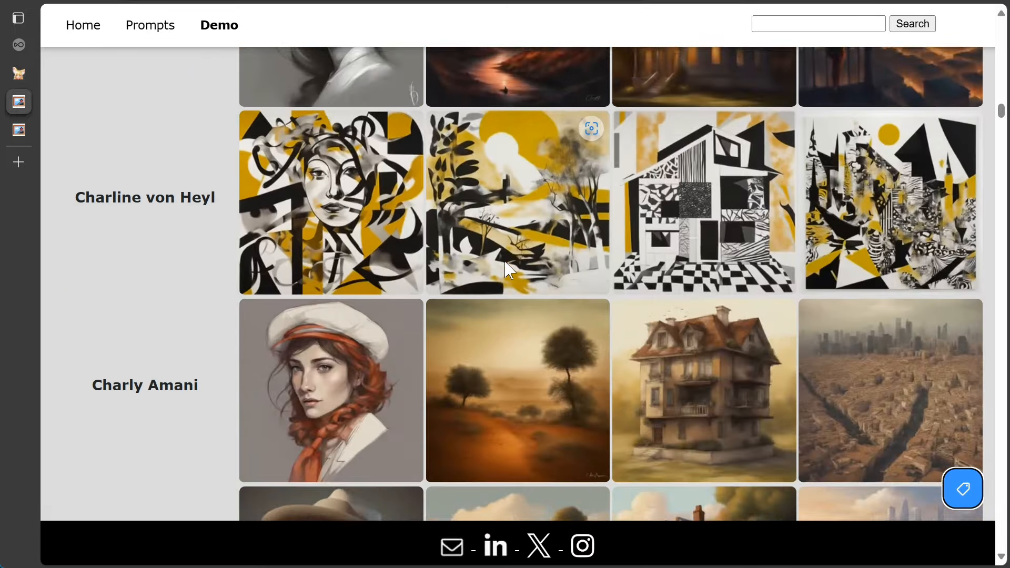
pyautogui.scroll(-12, 510, 269)
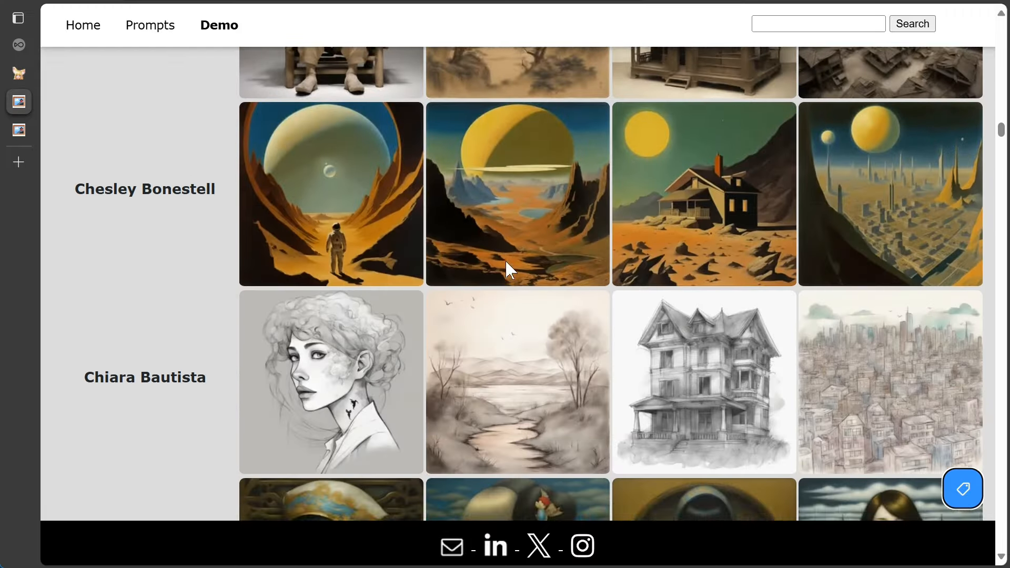
pyautogui.scroll(-10, 513, 269)
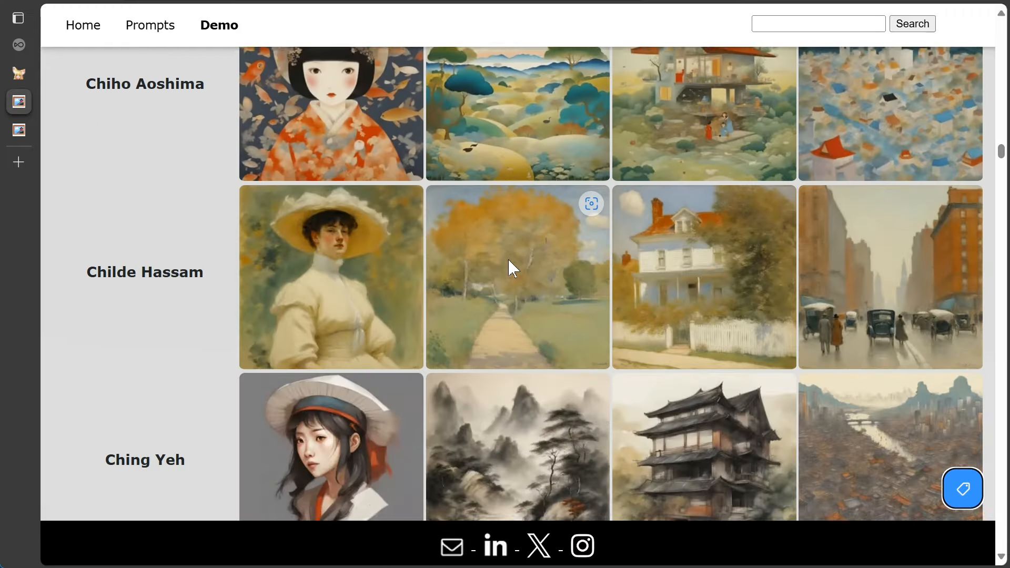
pyautogui.scroll(-6, 527, 263)
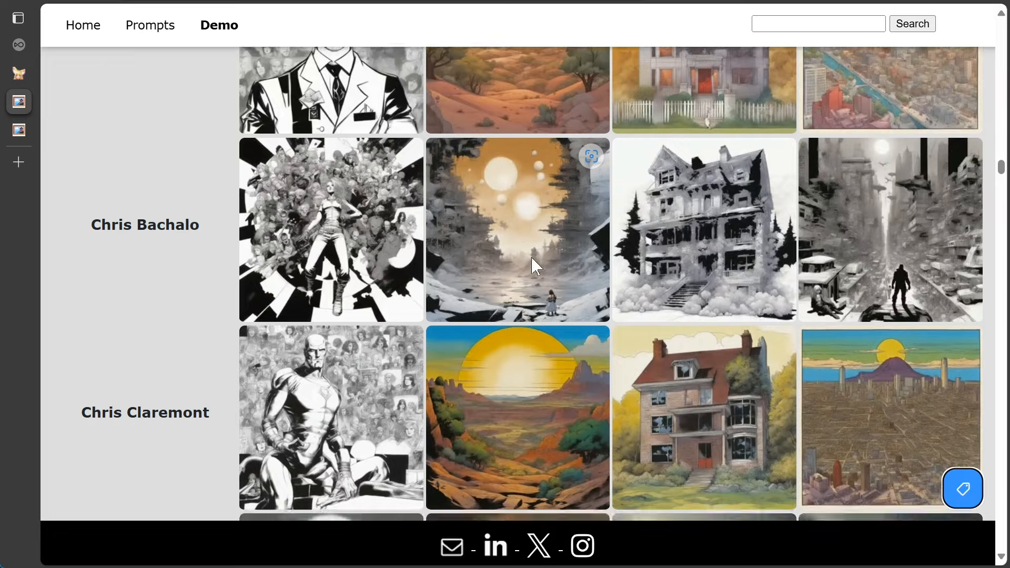
pyautogui.moveTo(1006, 176); pyautogui.dragTo(1007, 453)
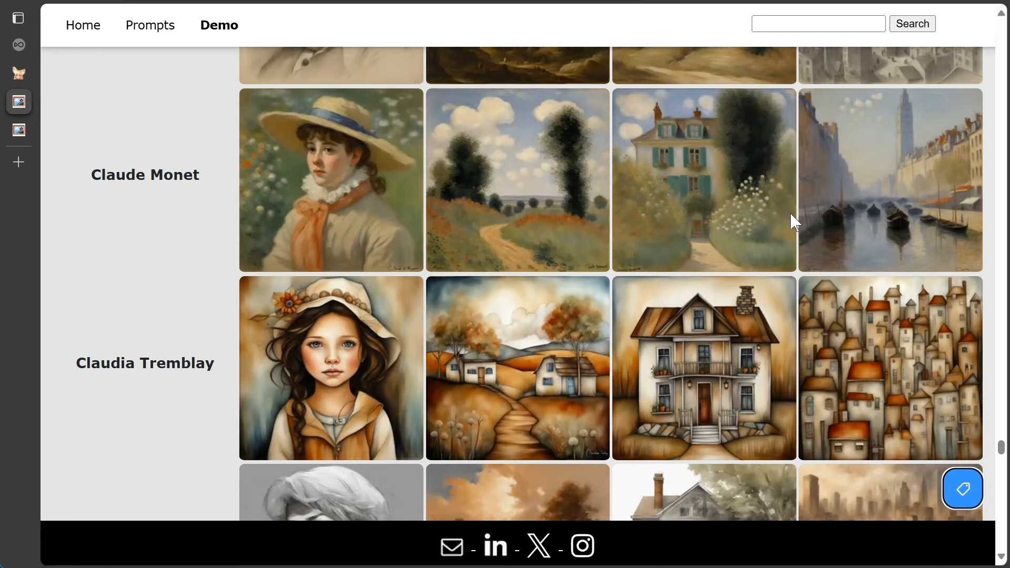
pyautogui.moveTo(938, 228)
# - Switch back to ComfyUI and examine the generated image in the Image Comparer and the Blip and Deep Danbooru Caption switches
pyautogui.hotkey('ctrl', 'shift', 'Tab')
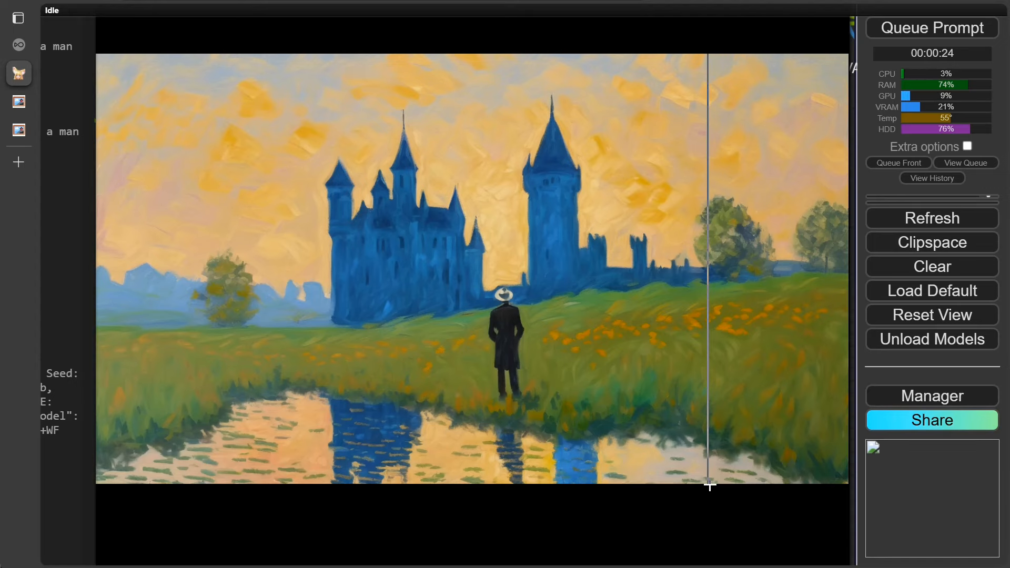
pyautogui.scroll(-4, 710, 486)
pyautogui.scroll(-5, 709, 485)
pyautogui.moveTo(406, 423); pyautogui.dragTo(103, 376)
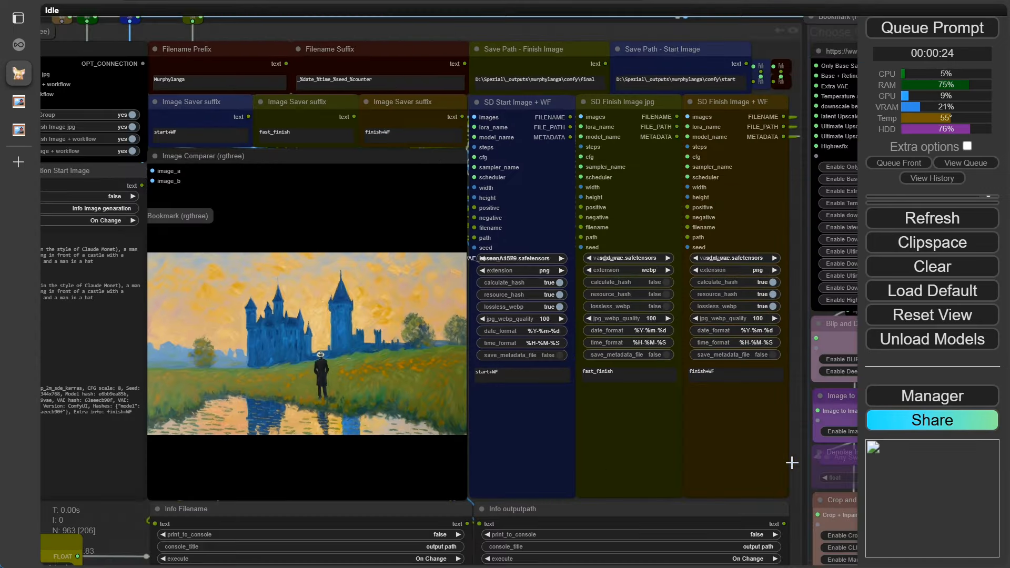
pyautogui.moveTo(792, 464); pyautogui.dragTo(455, 375)
pyautogui.scroll(3, 502, 392)
pyautogui.moveTo(442, 273); pyautogui.dragTo(280, 296)
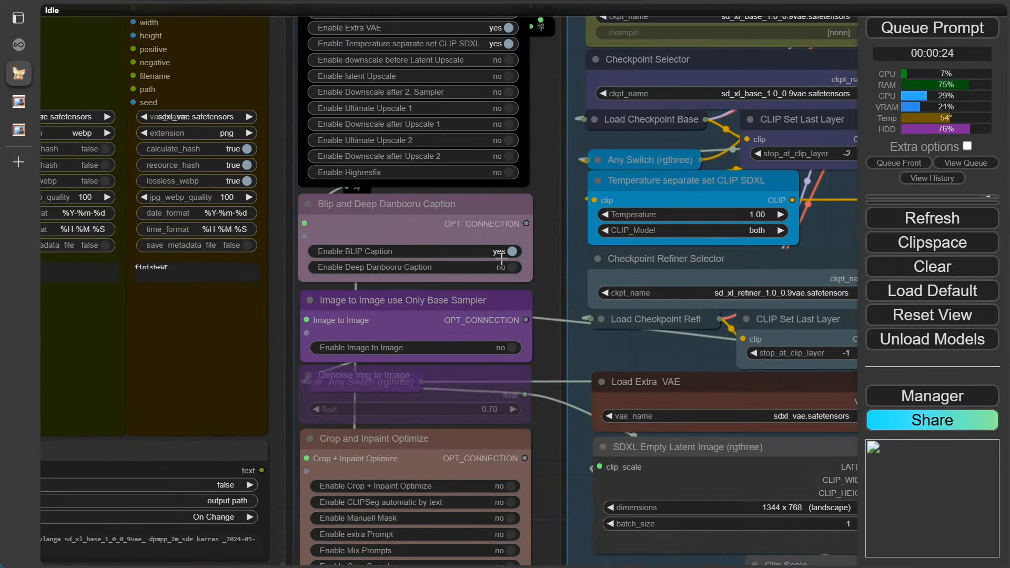
pyautogui.moveTo(779, 279); pyautogui.dragTo(424, 456)
pyautogui.moveTo(752, 244); pyautogui.dragTo(115, 304)
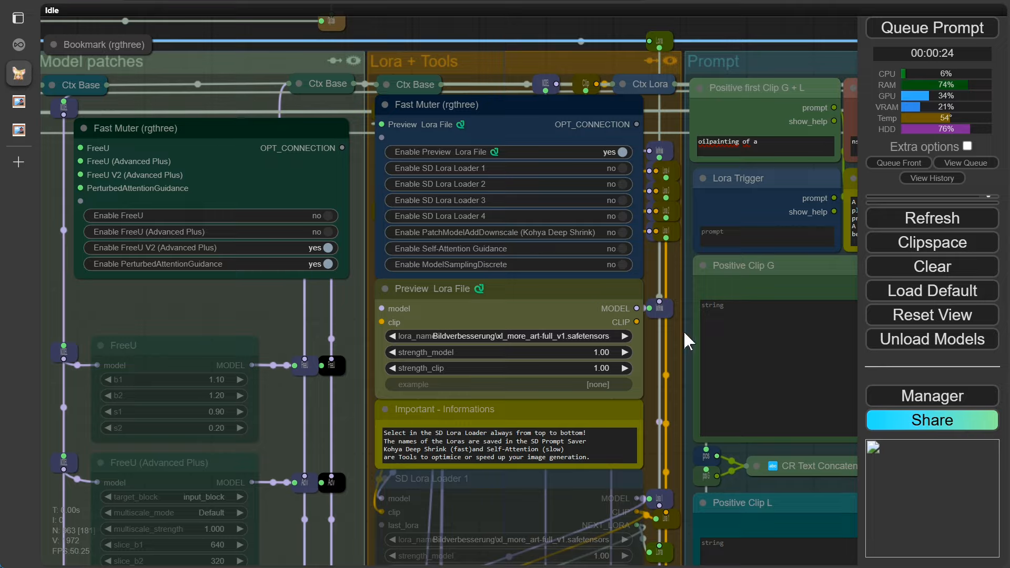
# - Review the positive, negative and Lora Trigger text nodes in the Prompt group
pyautogui.moveTo(686, 342); pyautogui.dragTo(359, 371)
pyautogui.scroll(4, 391, 177)
pyautogui.scroll(-4, 490, 232)
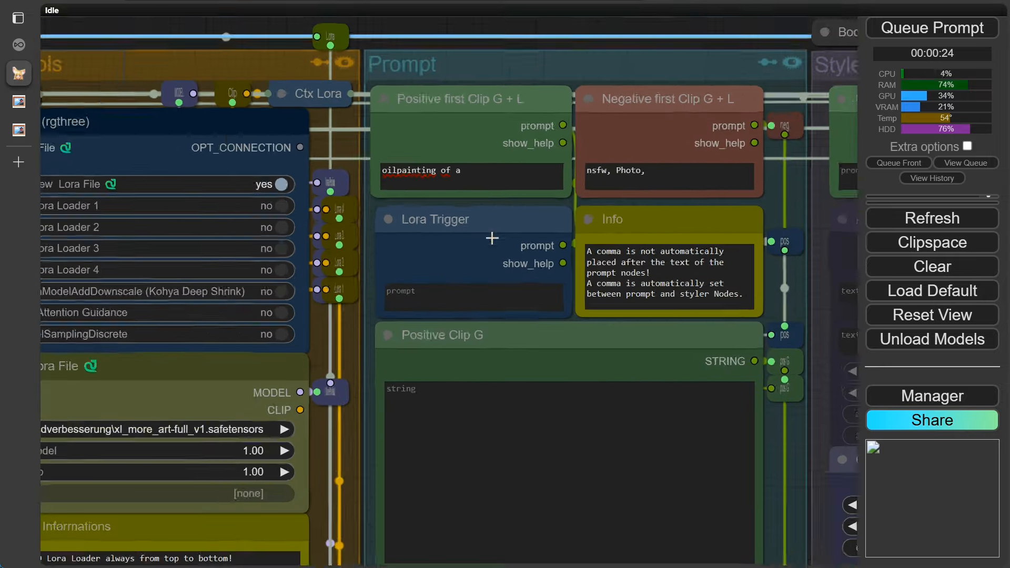
pyautogui.scroll(-1, 493, 381)
pyautogui.click(378, 415)
pyautogui.moveTo(621, 125); pyautogui.dragTo(311, 51)
pyautogui.scroll(-5, 459, 369)
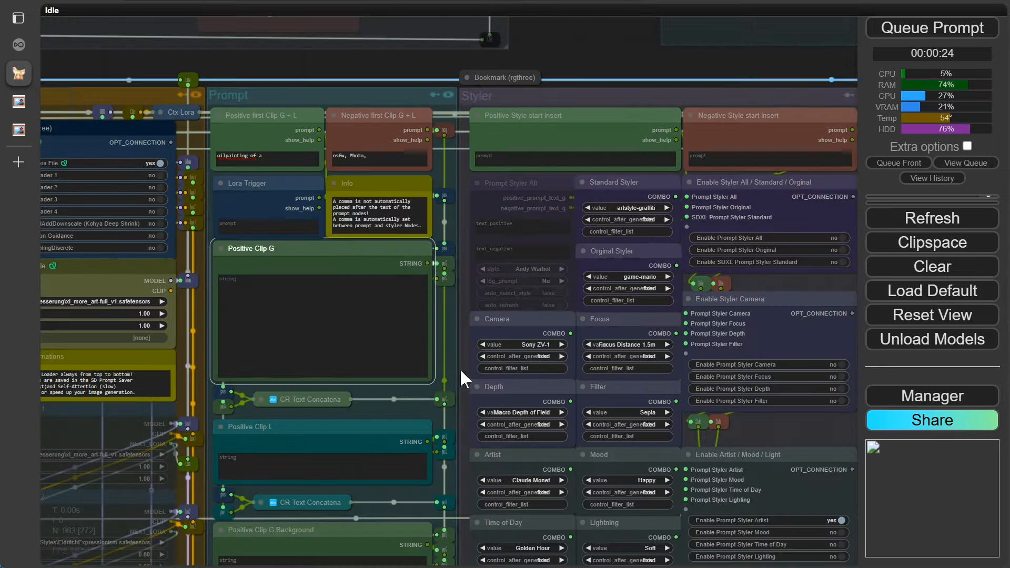
# - Check the Artist styler selection, the BLIP caption text and the combined prompts in the source nodes
pyautogui.moveTo(460, 369); pyautogui.dragTo(451, 239)
pyautogui.scroll(8, 444, 269)
pyautogui.scroll(-3, 753, 368)
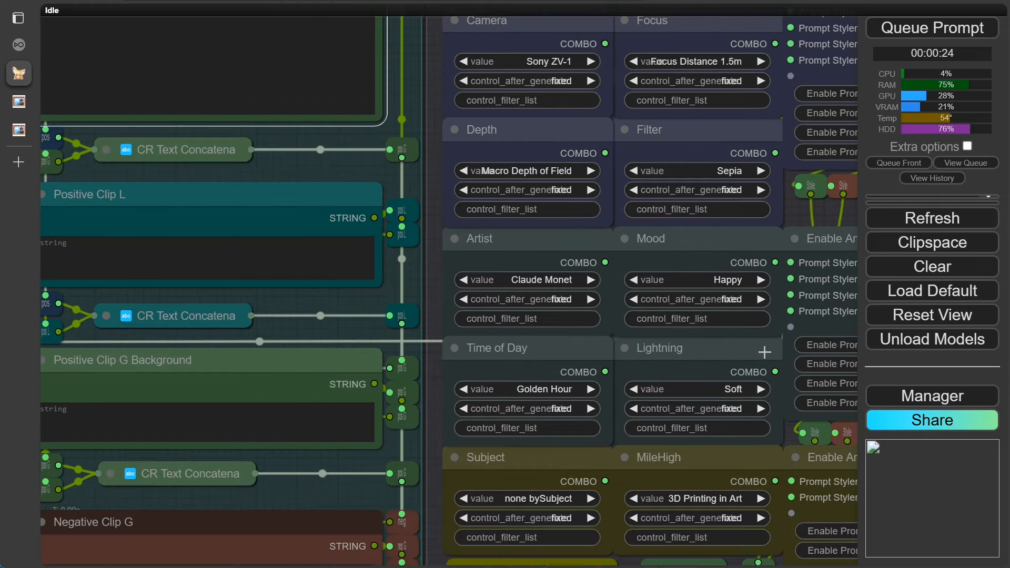
pyautogui.moveTo(429, 290); pyautogui.dragTo(172, 296)
pyautogui.scroll(-4, 695, 267)
pyautogui.moveTo(709, 228); pyautogui.dragTo(311, 346)
pyautogui.scroll(8, 669, 327)
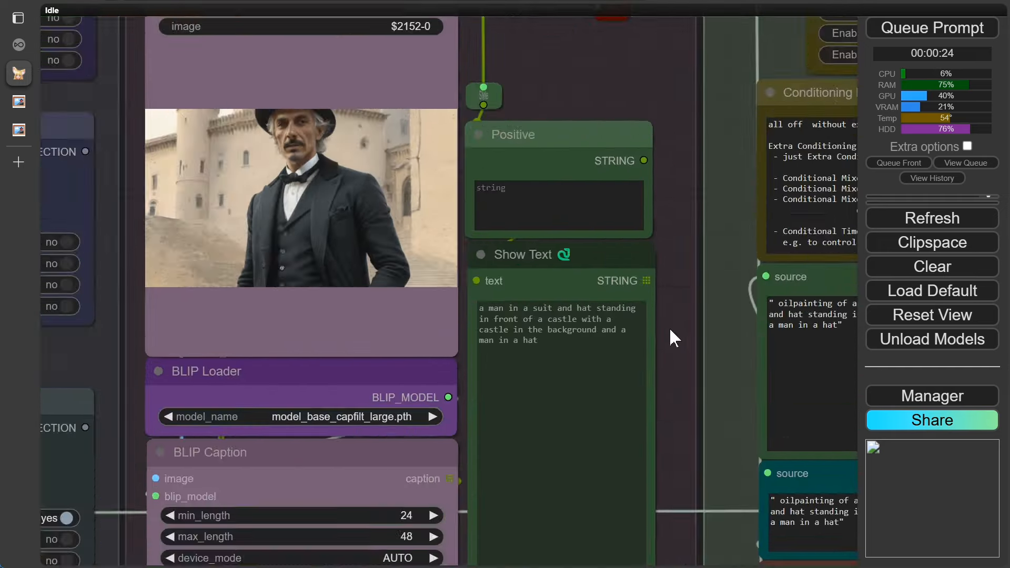
pyautogui.moveTo(692, 350); pyautogui.dragTo(201, 356)
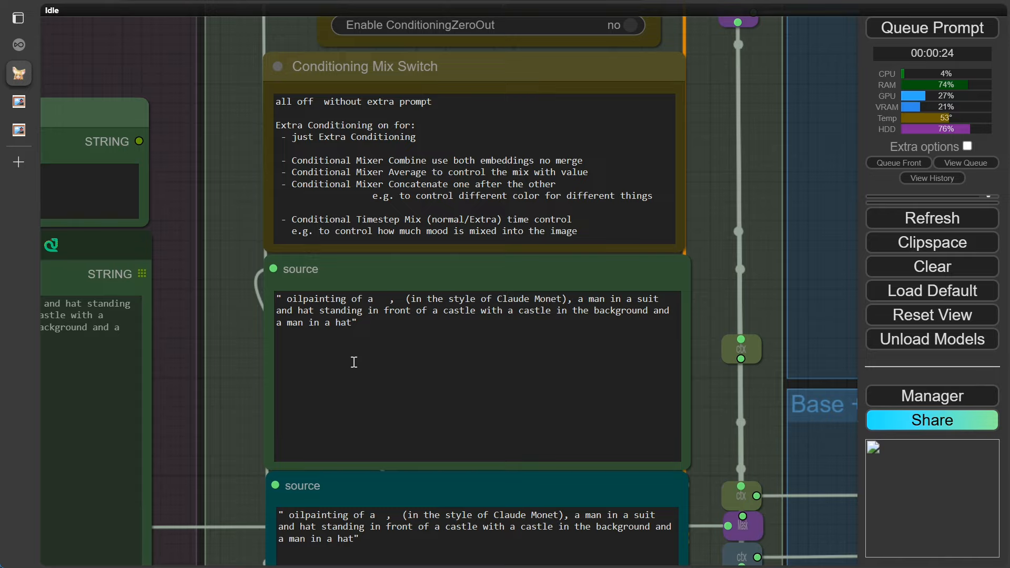
pyautogui.scroll(-6, 204, 356)
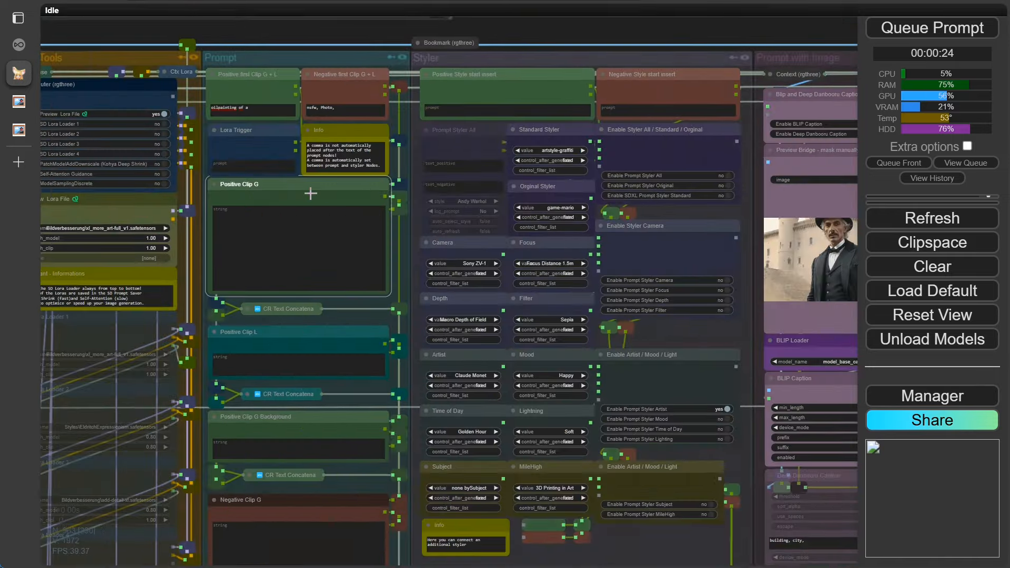
# - Set the Temperature of the Temperature separate set CLIP SDXL node to 0.94
pyautogui.scroll(-5, 311, 194)
pyautogui.moveTo(141, 99); pyautogui.dragTo(708, 95)
pyautogui.scroll(5, 368, 322)
pyautogui.scroll(4, 313, 307)
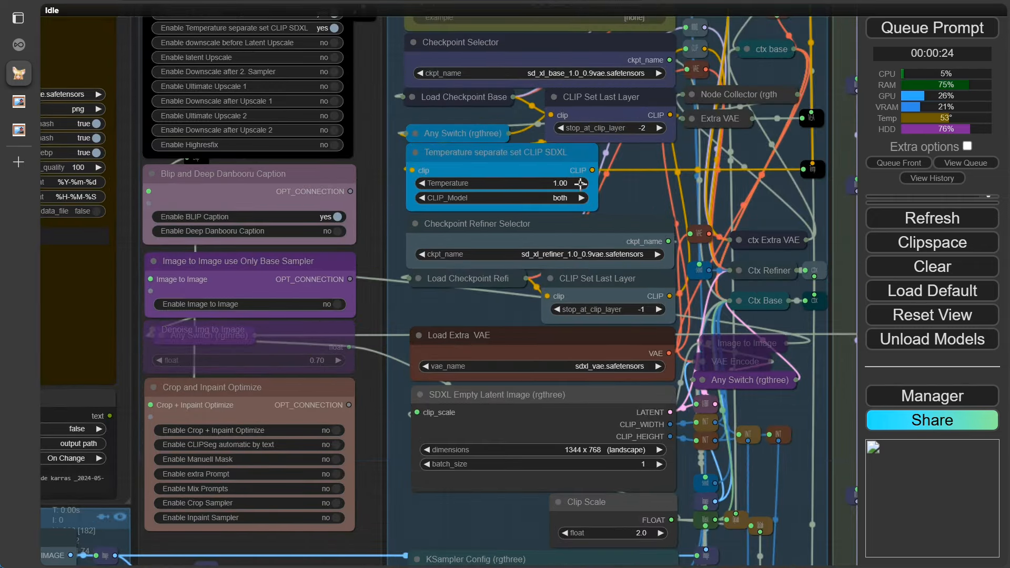
pyautogui.click(422, 183)
pyautogui.click(422, 183)
pyautogui.click(421, 184)
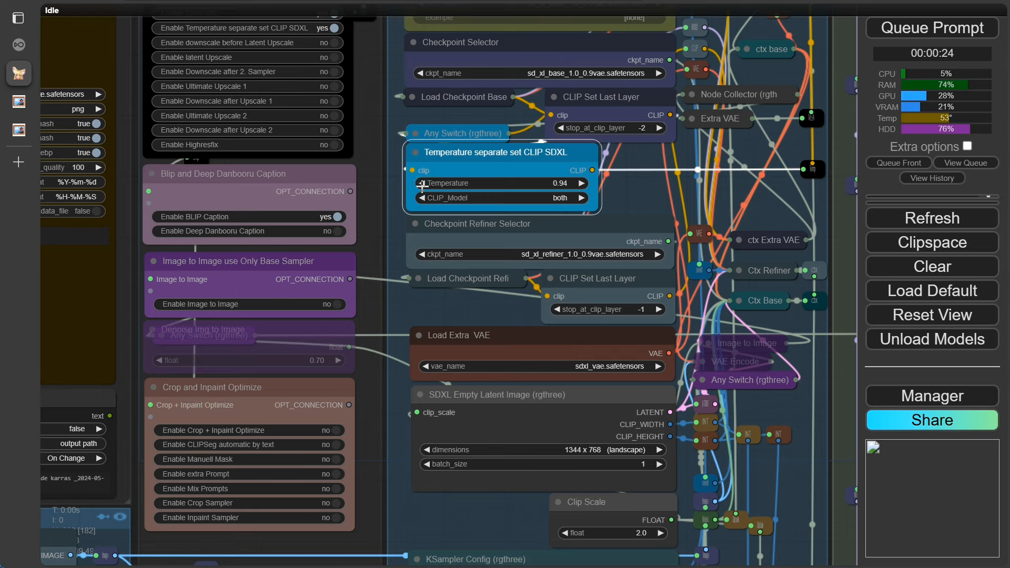
# - Queue the prompt and inspect the new image in the Image Comparer
pyautogui.click(905, 36)
pyautogui.scroll(-11, 685, 212)
pyautogui.moveTo(236, 349); pyautogui.dragTo(368, 483)
pyautogui.scroll(11, 414, 434)
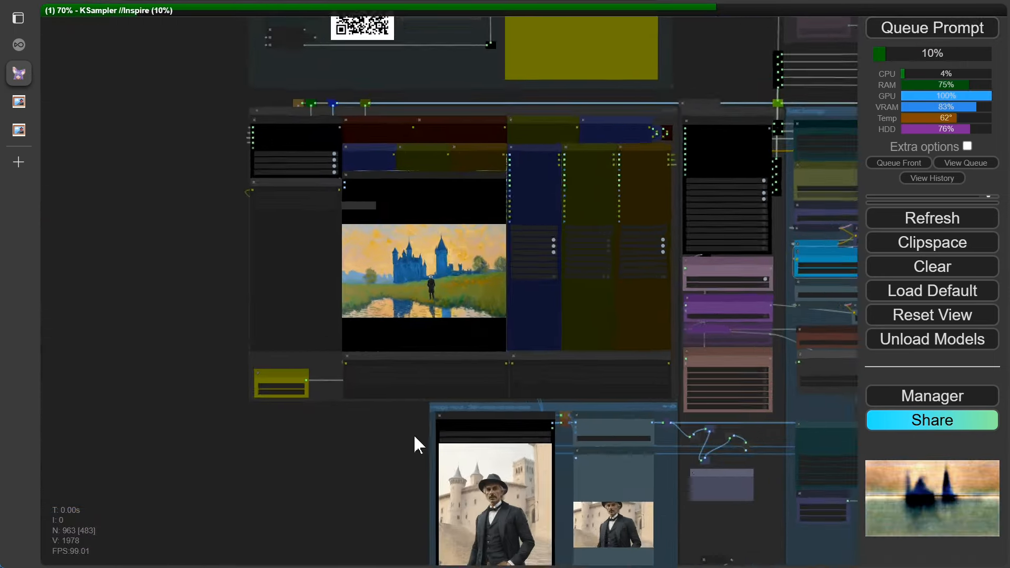
pyautogui.scroll(4, 717, 408)
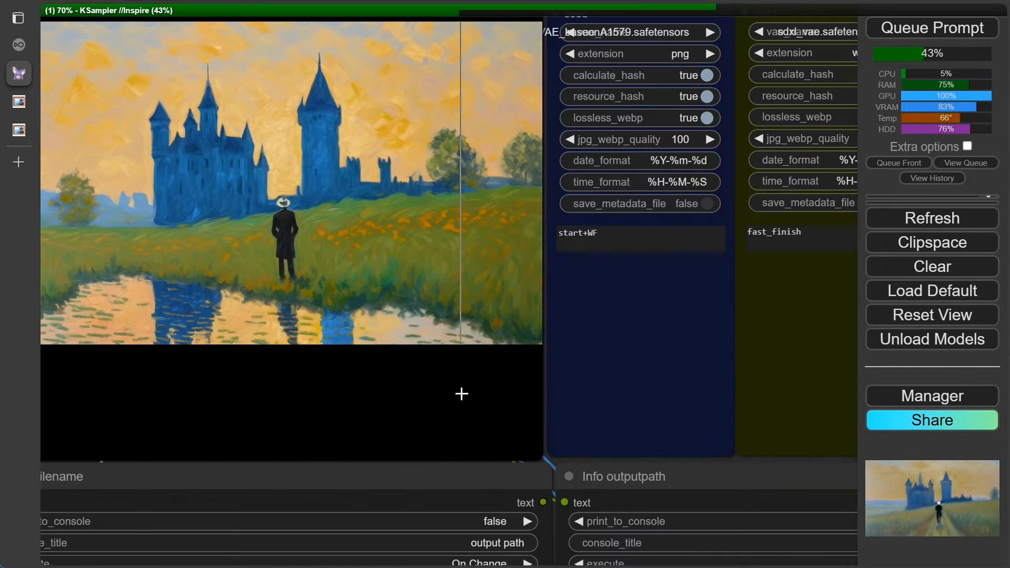
pyautogui.moveTo(460, 392); pyautogui.dragTo(633, 466)
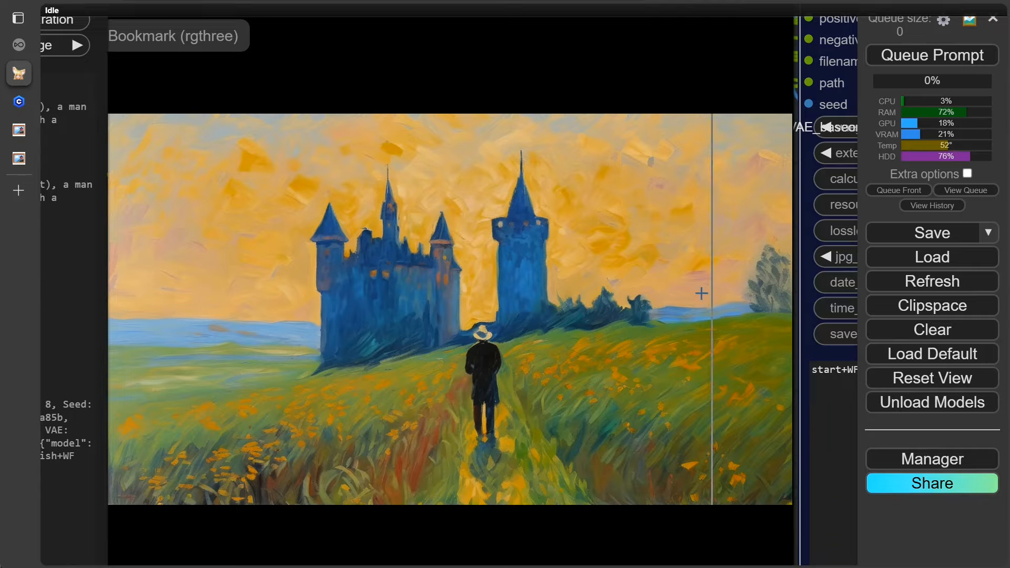
# - Open the Lora info for EldritchImpressionismXL1.5.safetensors from the Preview Lora File node
pyautogui.scroll(-10, 704, 294)
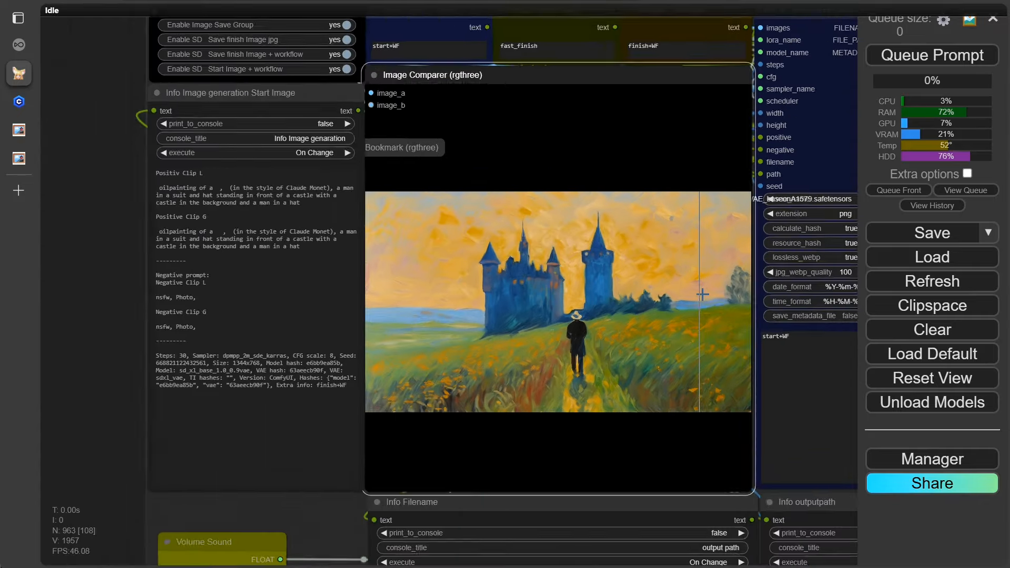
pyautogui.moveTo(556, 544); pyautogui.dragTo(66, 524)
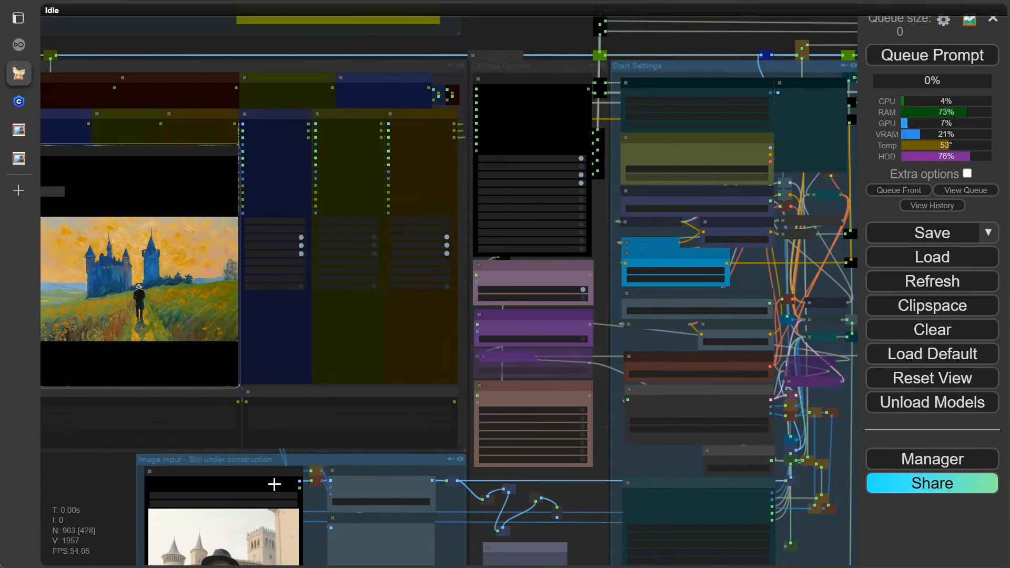
pyautogui.moveTo(651, 463); pyautogui.dragTo(130, 441)
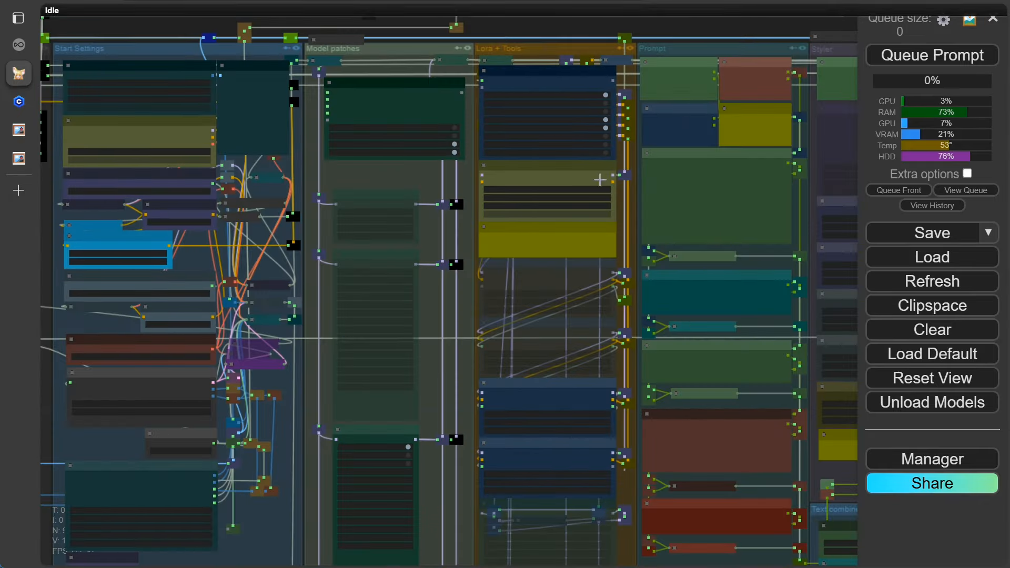
pyautogui.scroll(11, 600, 179)
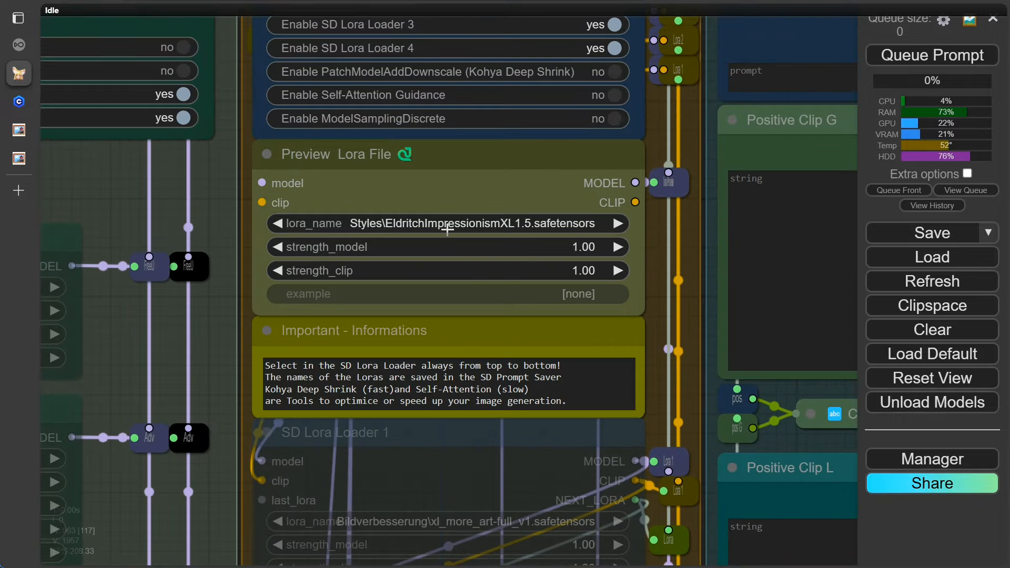
pyautogui.rightClick(446, 224)
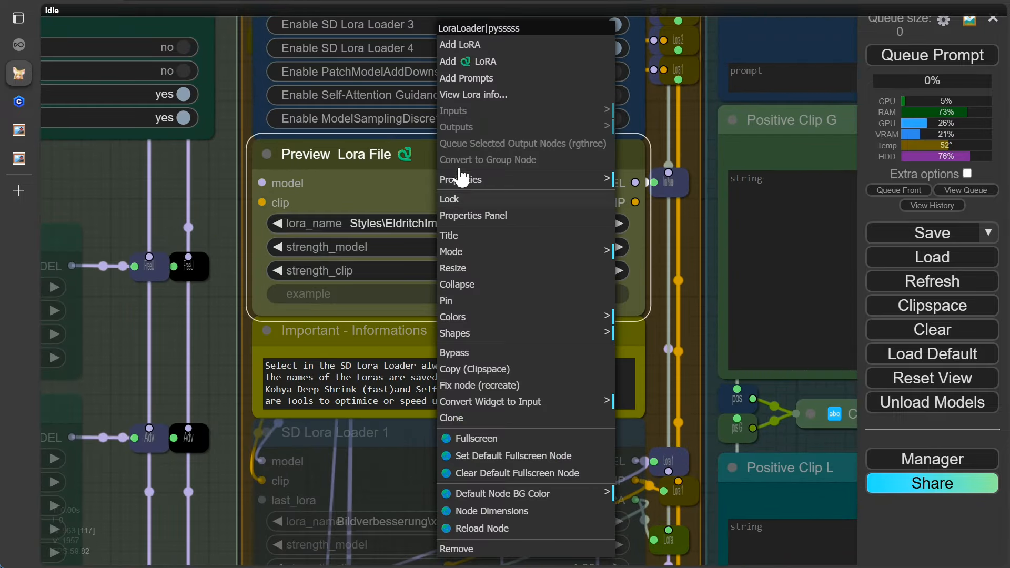
pyautogui.click(462, 95)
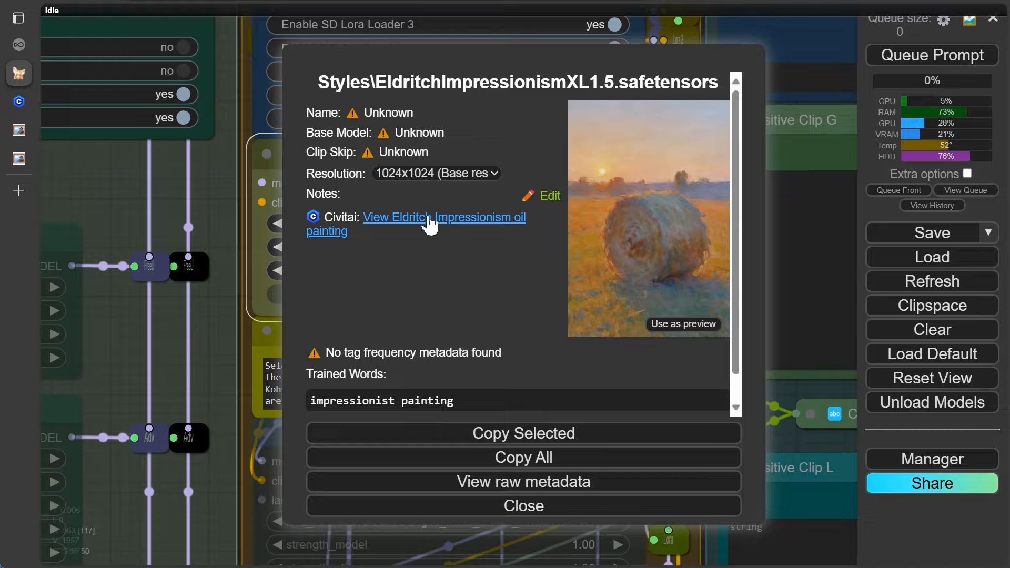
# - Open the Lora's Civitai page and copy its trigger words "impressionist painting"
pyautogui.click(428, 219)
pyautogui.scroll(-3, 744, 399)
pyautogui.scroll(-2, 745, 393)
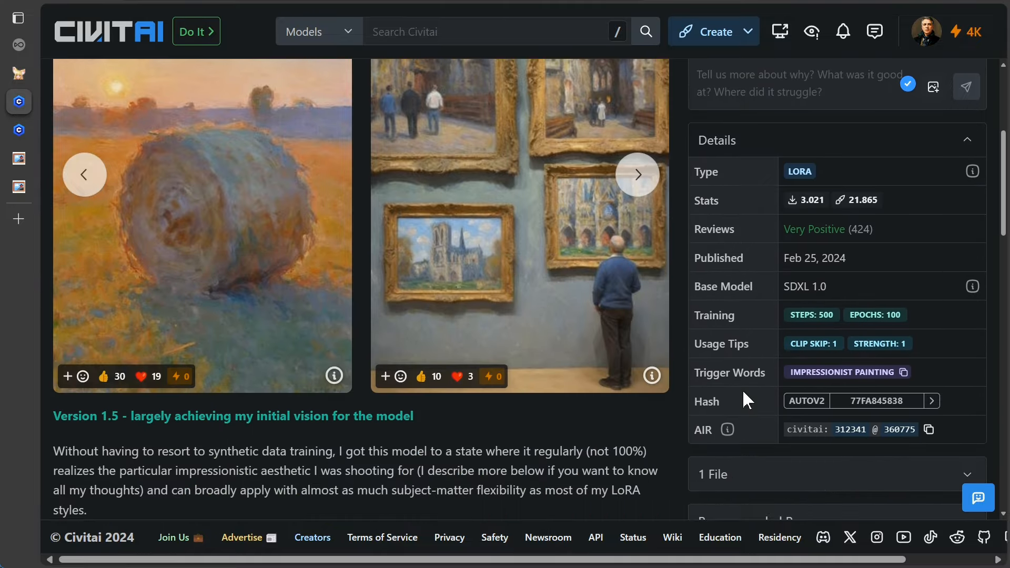
pyautogui.click(905, 370)
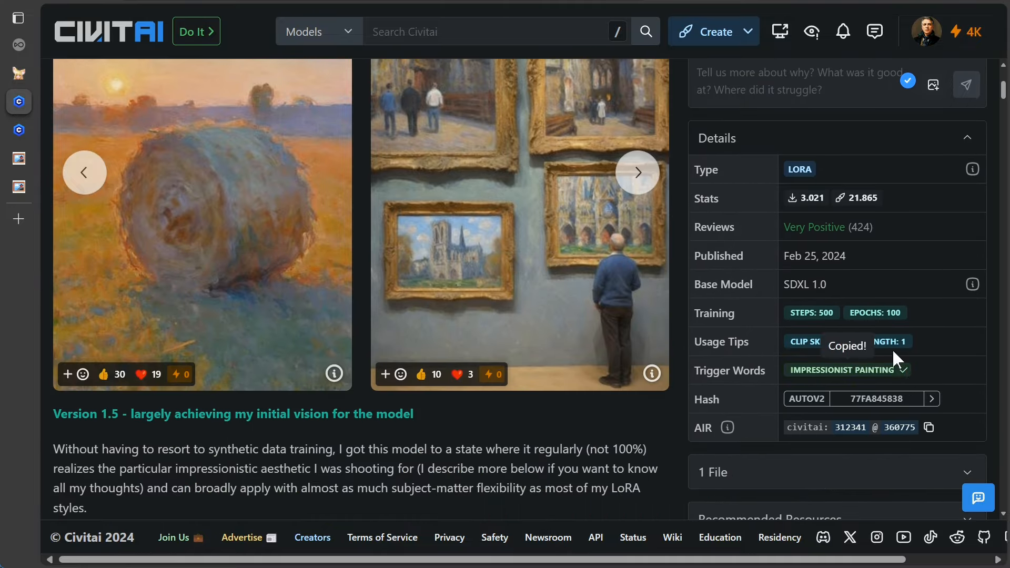
# - Return to ComfyUI, close the Lora info and paste "impressionist painting" into the Lora Trigger prompt
pyautogui.click(19, 74)
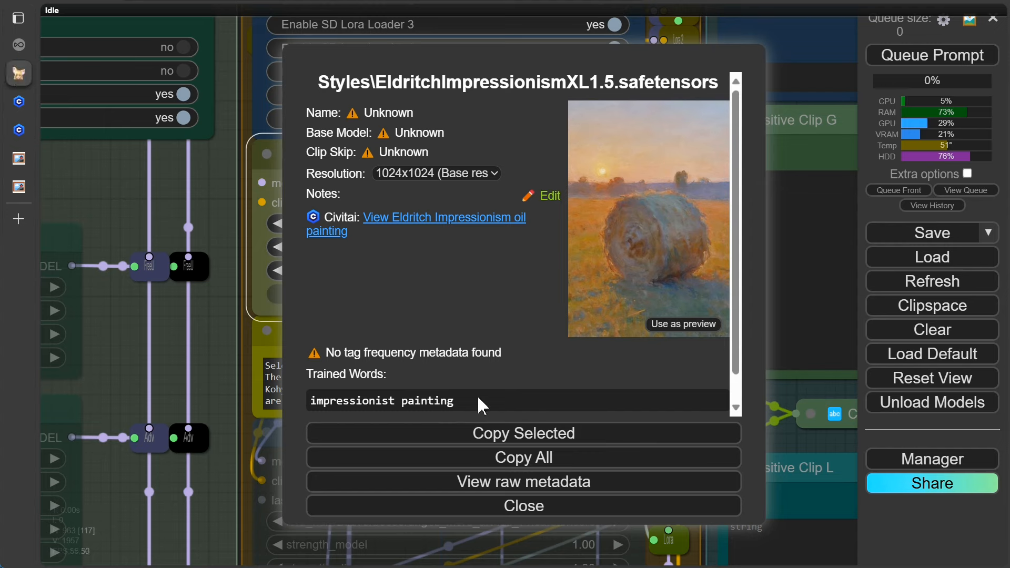
pyautogui.click(524, 506)
pyautogui.scroll(-3, 676, 218)
pyautogui.moveTo(683, 222); pyautogui.dragTo(497, 216)
pyautogui.click(539, 203)
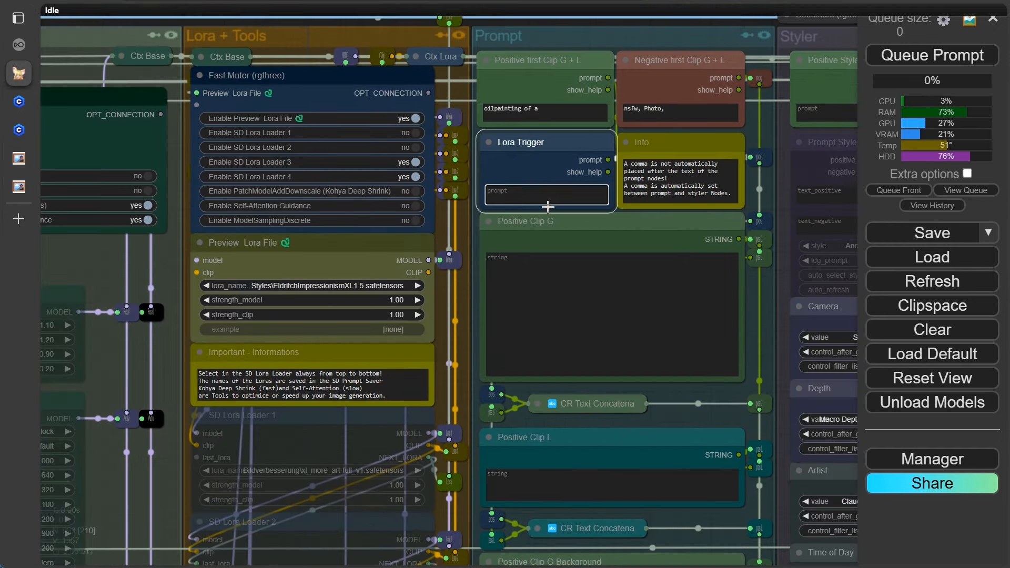
pyautogui.hotkey('ctrl', 'v')
# - Disable SD Lora Loader 3 and 4 and enable SD Lora Loader 1 in the Lora Fast Muter
pyautogui.moveTo(472, 206); pyautogui.dragTo(614, 126)
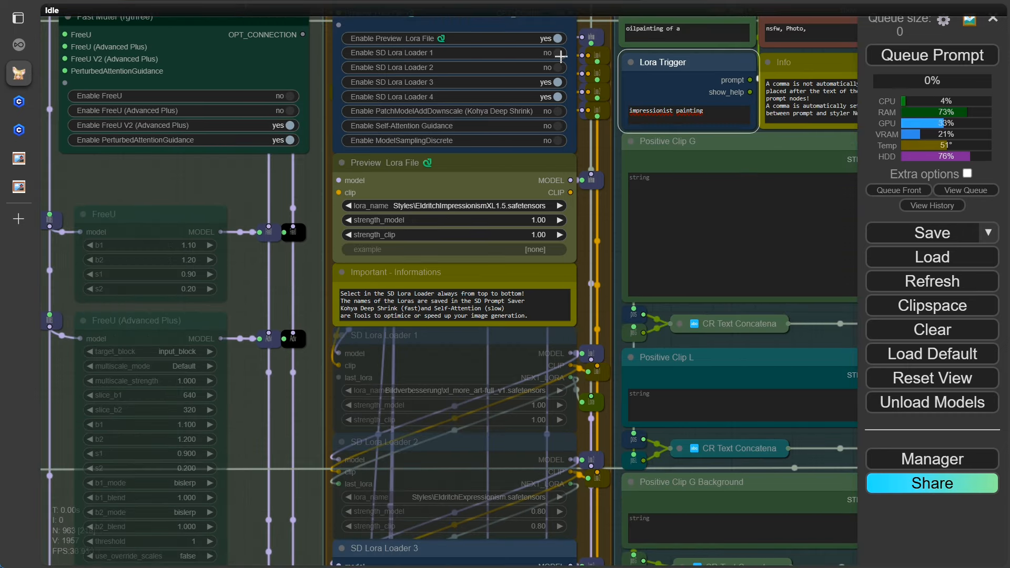
pyautogui.click(559, 83)
pyautogui.click(559, 97)
pyautogui.click(559, 53)
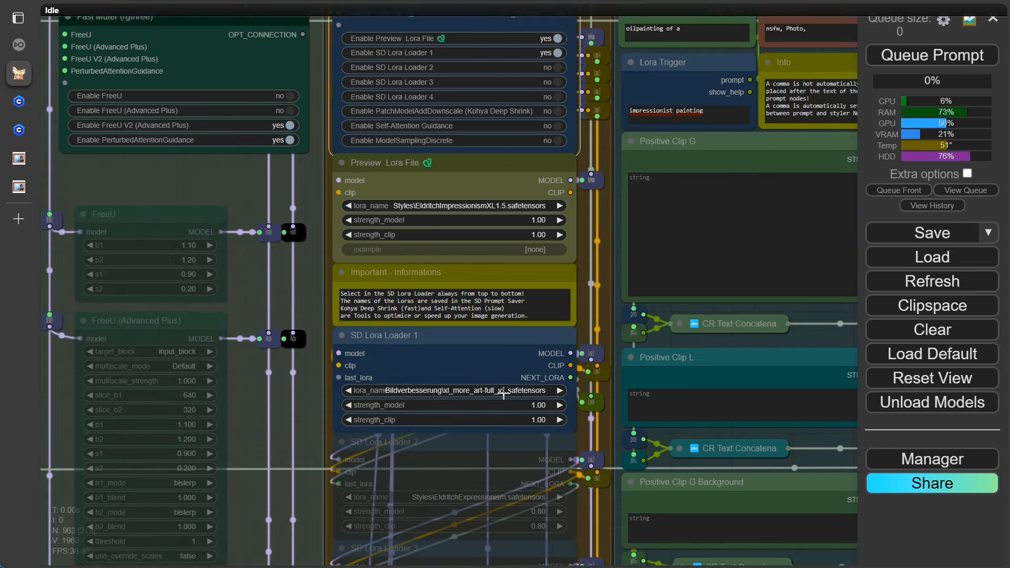
# - Set the lora_name of SD Lora Loader 1 to EldritchImpressionismXL1.5.safetensors from the Styles folder
pyautogui.moveTo(606, 438); pyautogui.dragTo(568, 405)
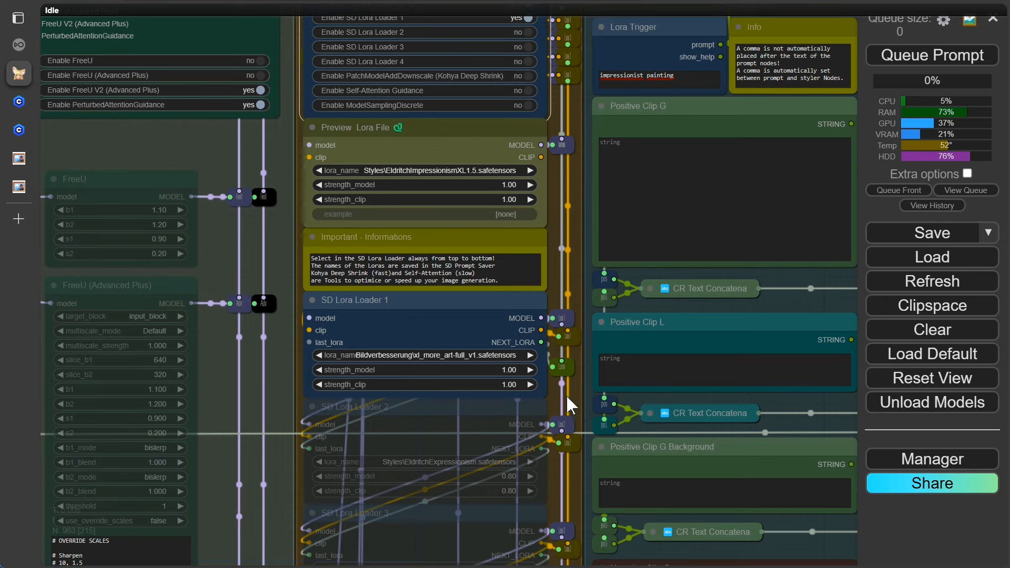
pyautogui.click(444, 356)
pyautogui.click(476, 410)
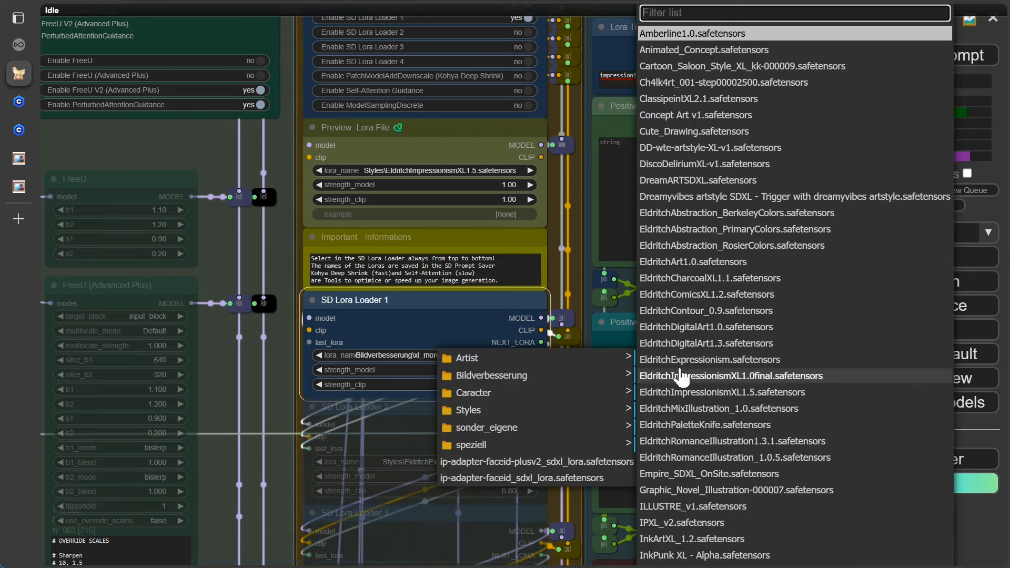
pyautogui.click(693, 393)
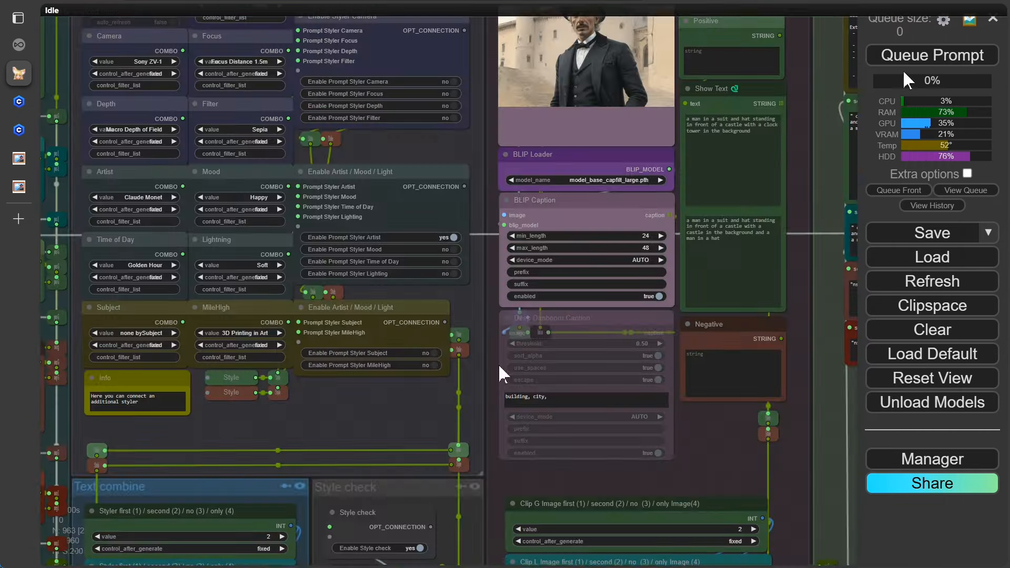
# - Queue the prompt with the impressionism Lora and inspect the generated castle painting up close in the Image Comparer
pyautogui.click(908, 64)
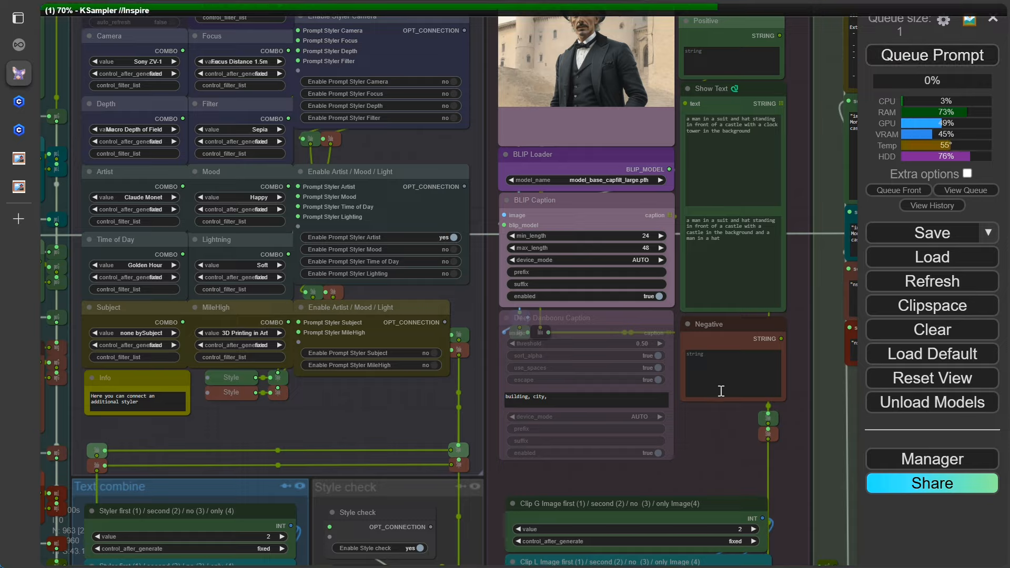
pyautogui.scroll(-8, 701, 402)
pyautogui.scroll(-5, 163, 285)
pyautogui.moveTo(149, 515); pyautogui.dragTo(447, 474)
pyautogui.scroll(20, 211, 318)
pyautogui.moveTo(235, 300); pyautogui.dragTo(58, 273)
pyautogui.scroll(2, 58, 272)
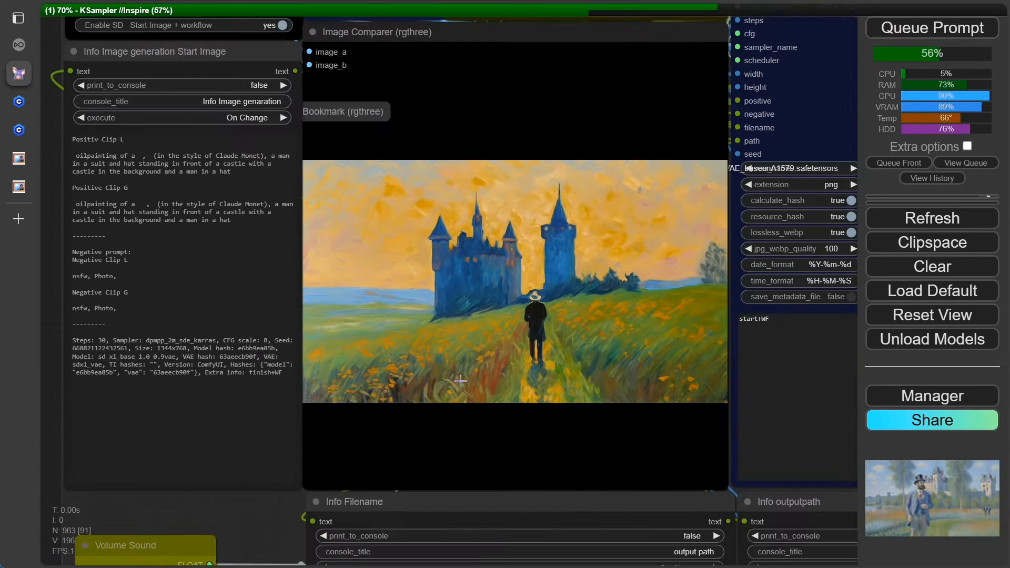
pyautogui.scroll(3, 512, 426)
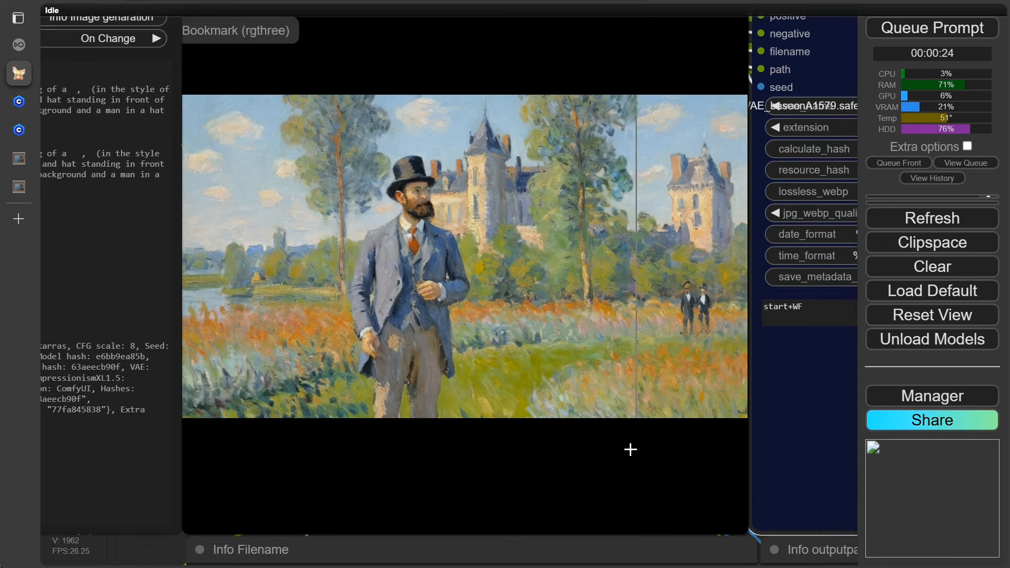
pyautogui.scroll(3, 631, 449)
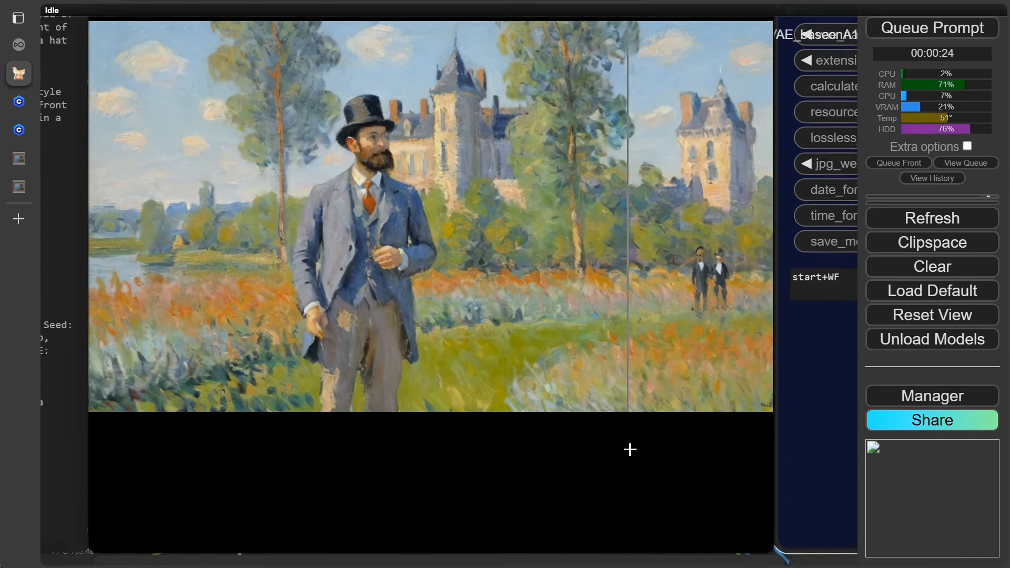
pyautogui.scroll(3, 627, 499)
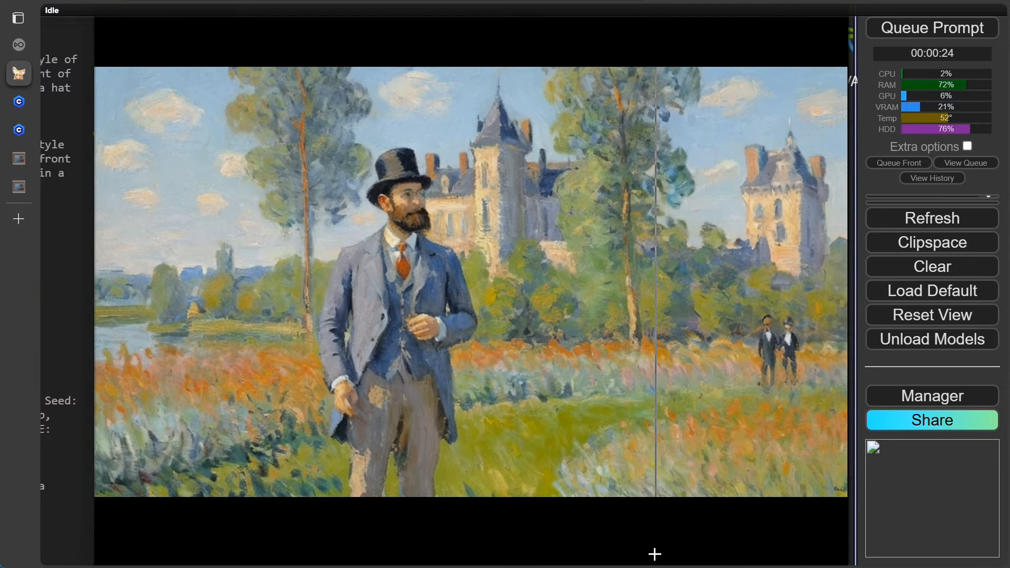
pyautogui.scroll(5, 631, 508)
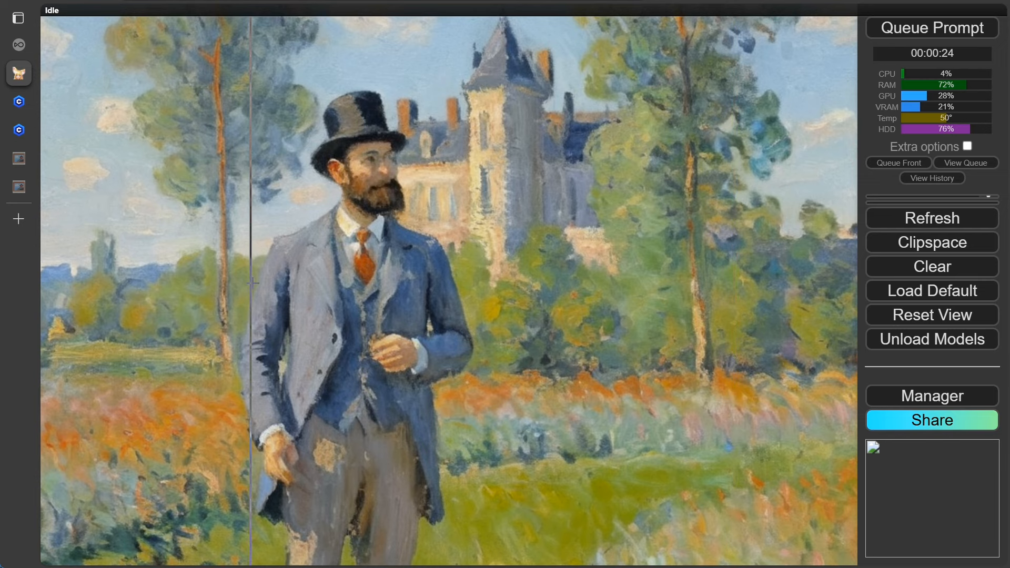
# - Enable Ultimate Upscale 1 in the group switches for the samplers and upscalers
pyautogui.scroll(-10, 257, 283)
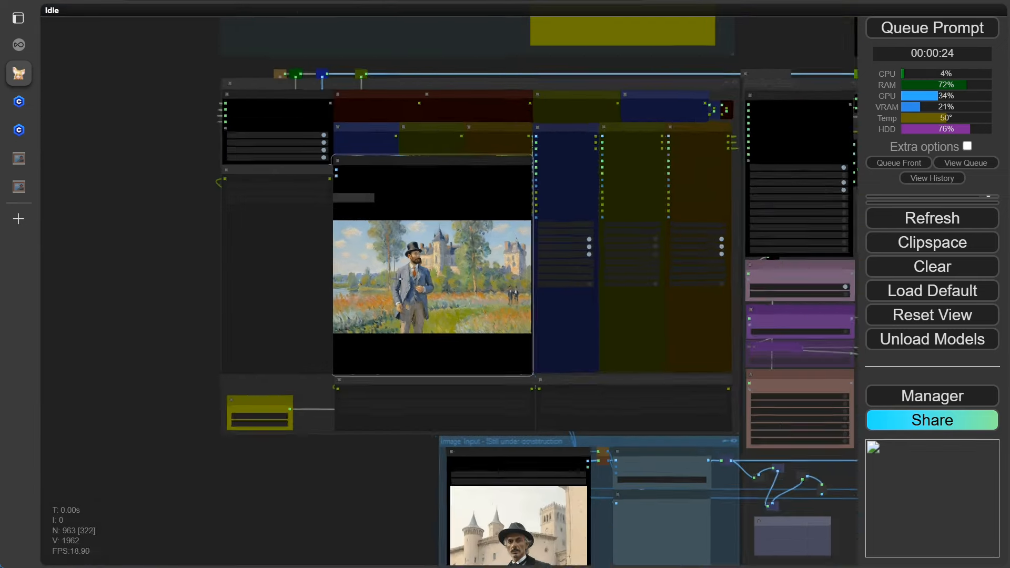
pyautogui.moveTo(412, 490); pyautogui.dragTo(160, 541)
pyautogui.scroll(8, 551, 243)
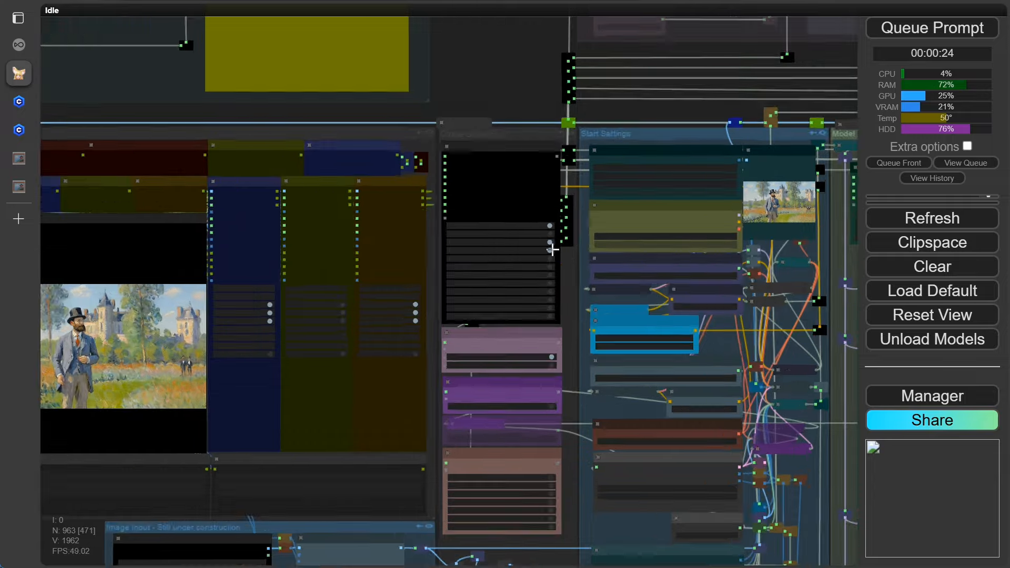
pyautogui.scroll(5, 541, 248)
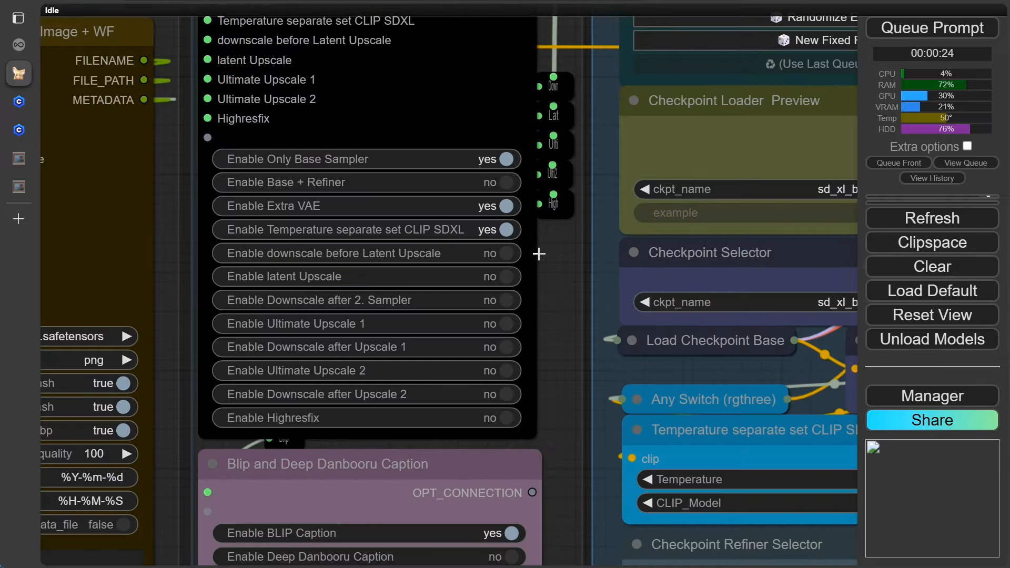
pyautogui.scroll(1, 539, 250)
pyautogui.scroll(3, 539, 254)
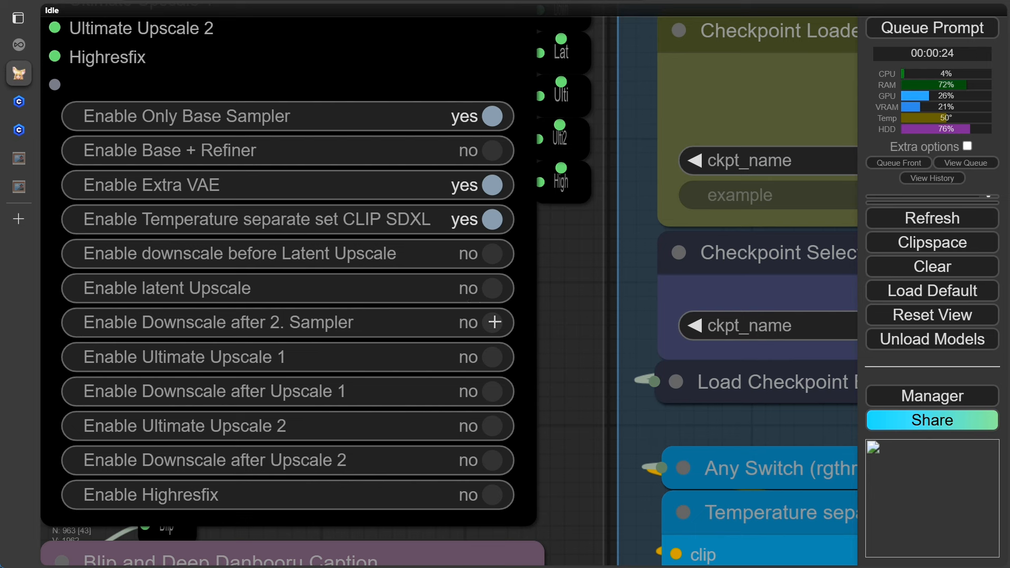
pyautogui.click(498, 360)
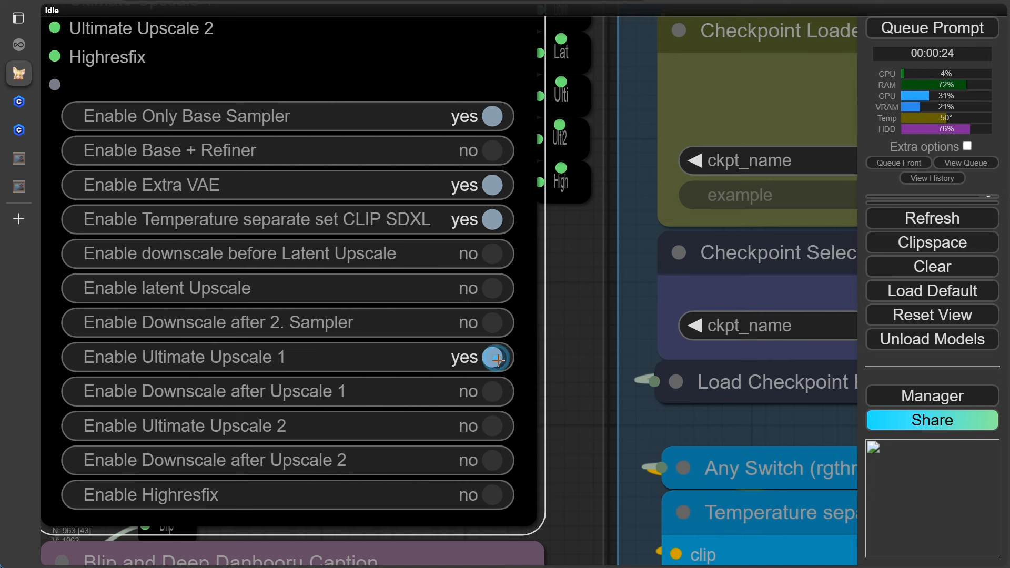
pyautogui.click(505, 392)
# - For Ultimate Upscale 1, select the upscale model ultramix_balanced.pt and set the denoise to 0.10
pyautogui.scroll(-20, 551, 390)
pyautogui.scroll(14, 429, 269)
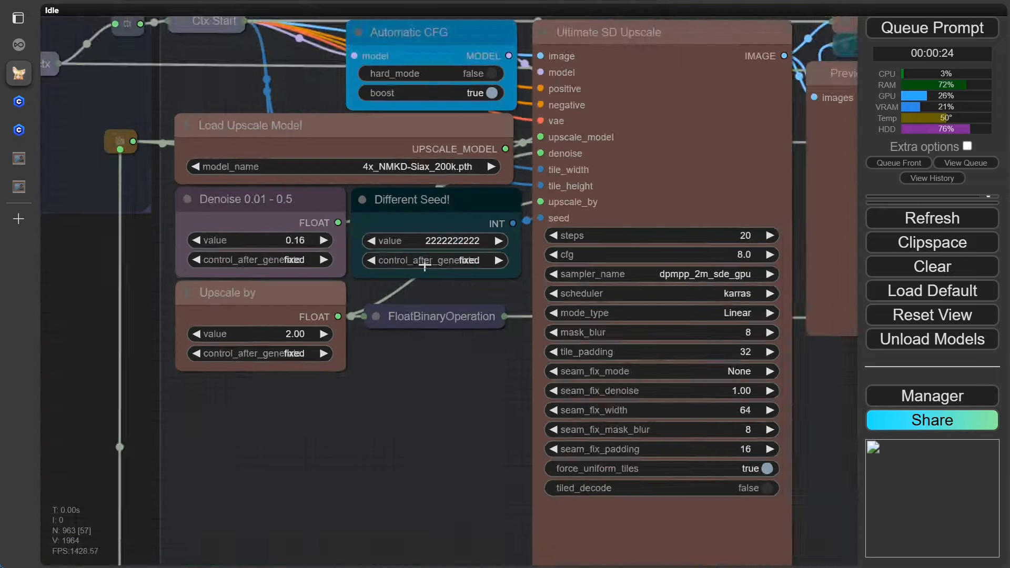
pyautogui.scroll(2, 425, 266)
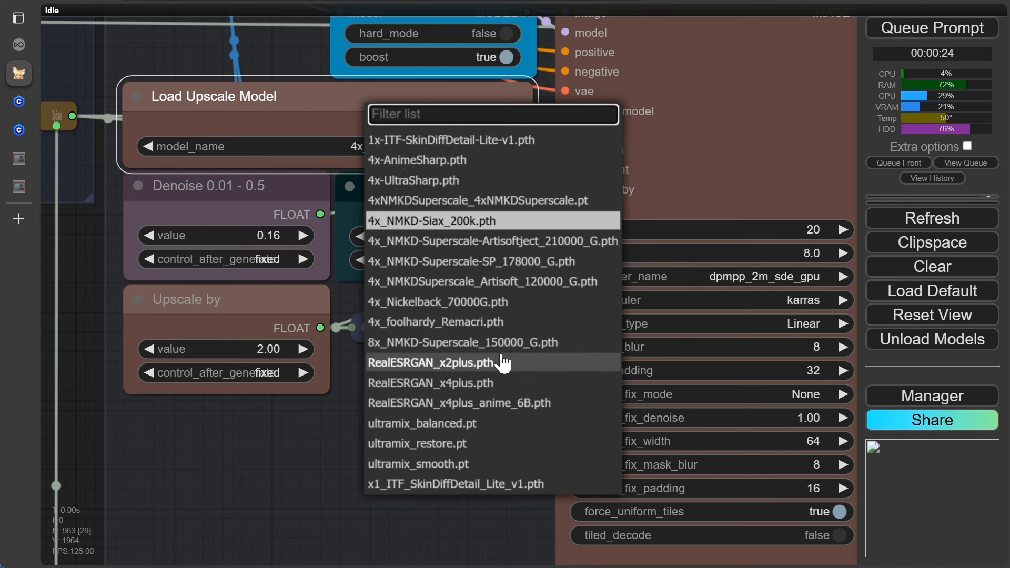
pyautogui.click(456, 424)
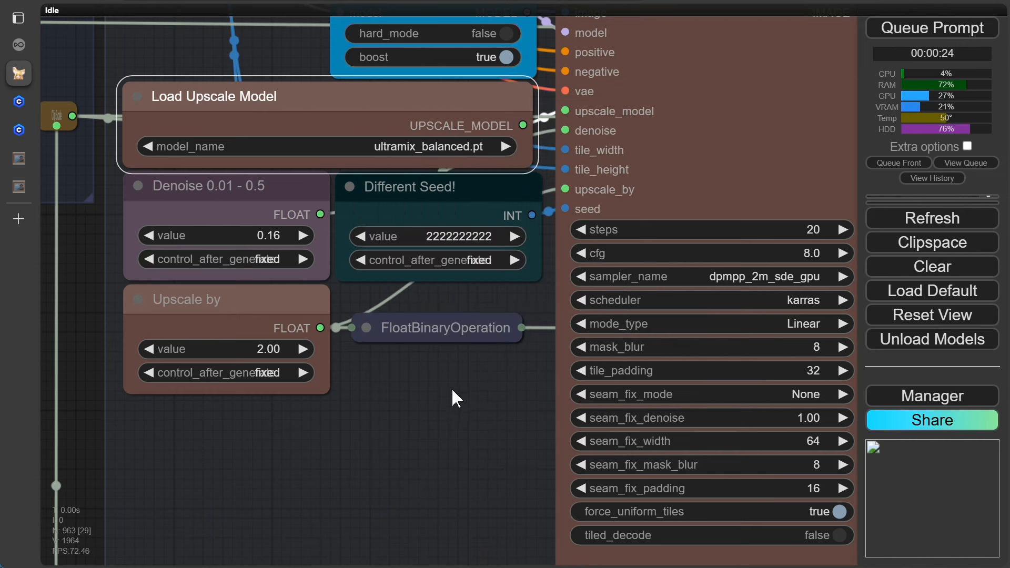
pyautogui.click(150, 236)
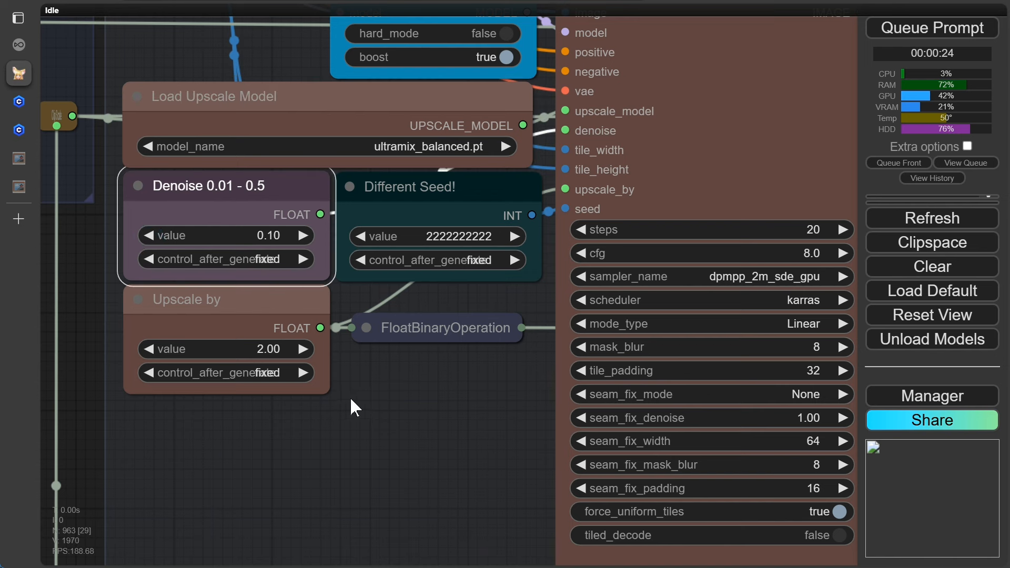
# - Queue the prompt with the upscaler active and follow the progress at the Ultimate SD Upscale node
pyautogui.moveTo(395, 404); pyautogui.dragTo(227, 381)
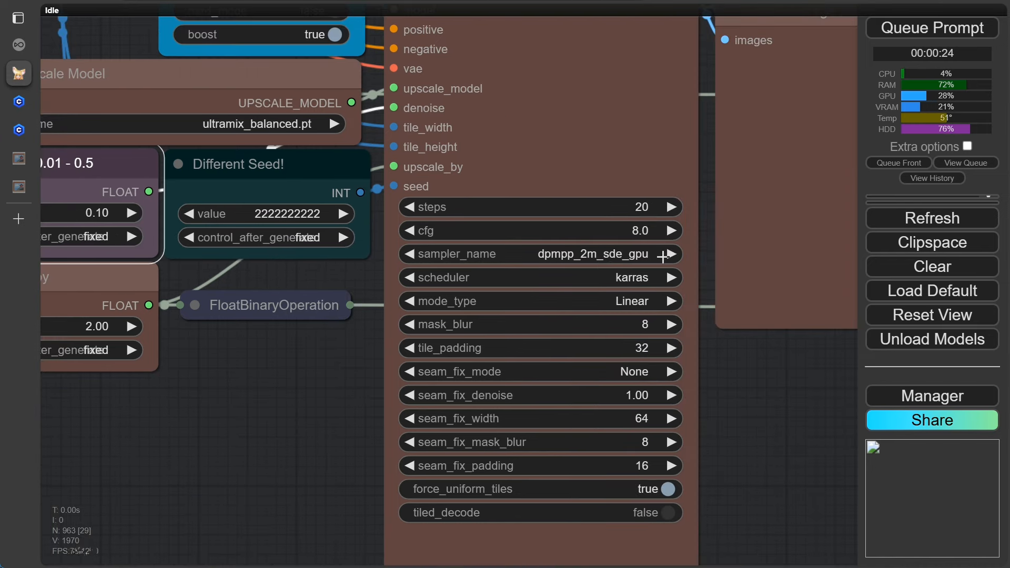
pyautogui.scroll(-4, 781, 433)
pyautogui.click(925, 32)
pyautogui.scroll(-4, 786, 414)
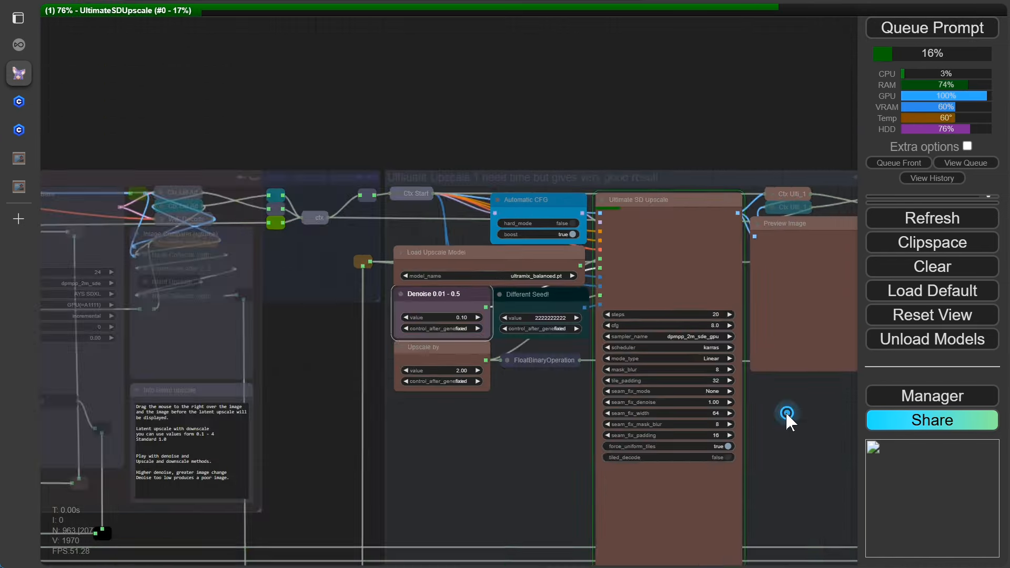
pyautogui.moveTo(787, 414); pyautogui.dragTo(510, 299)
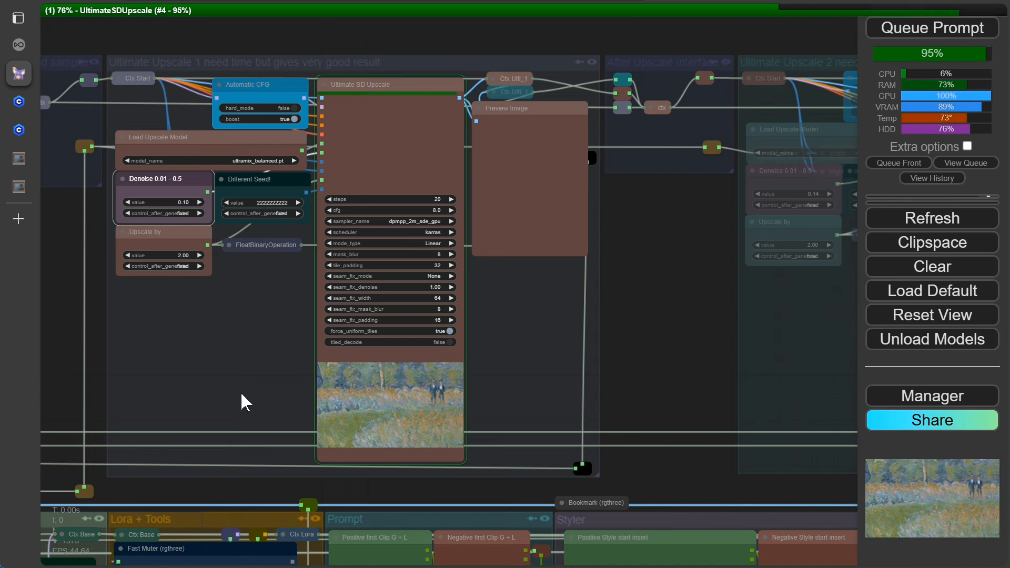
# - Compare the painting before and after upscaling in the Image Comparer, checking the sky and tree brushwork up close
pyautogui.press('1')
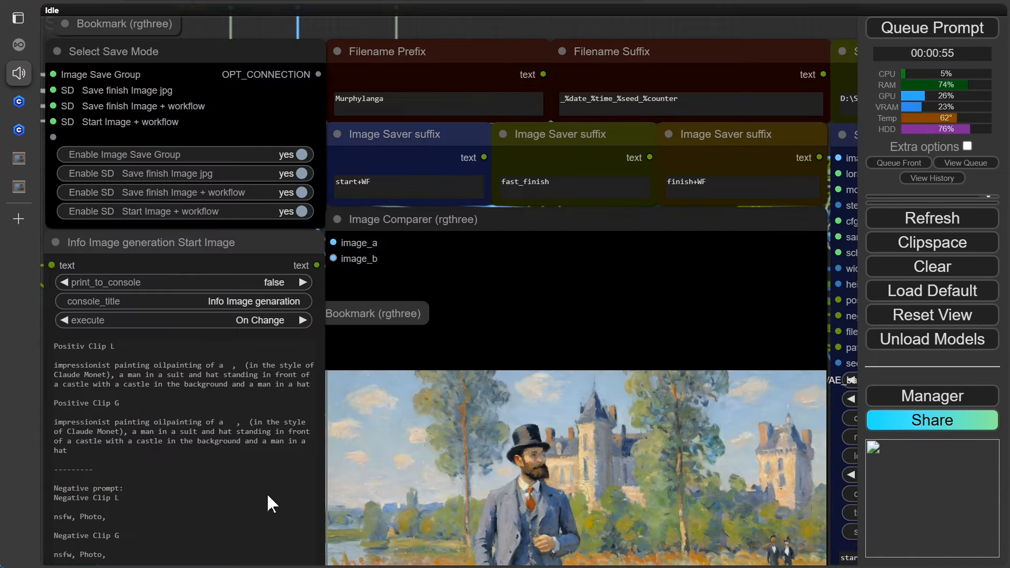
pyautogui.moveTo(268, 481); pyautogui.dragTo(271, 416)
pyautogui.moveTo(554, 313); pyautogui.dragTo(456, 37)
pyautogui.scroll(8, 384, 86)
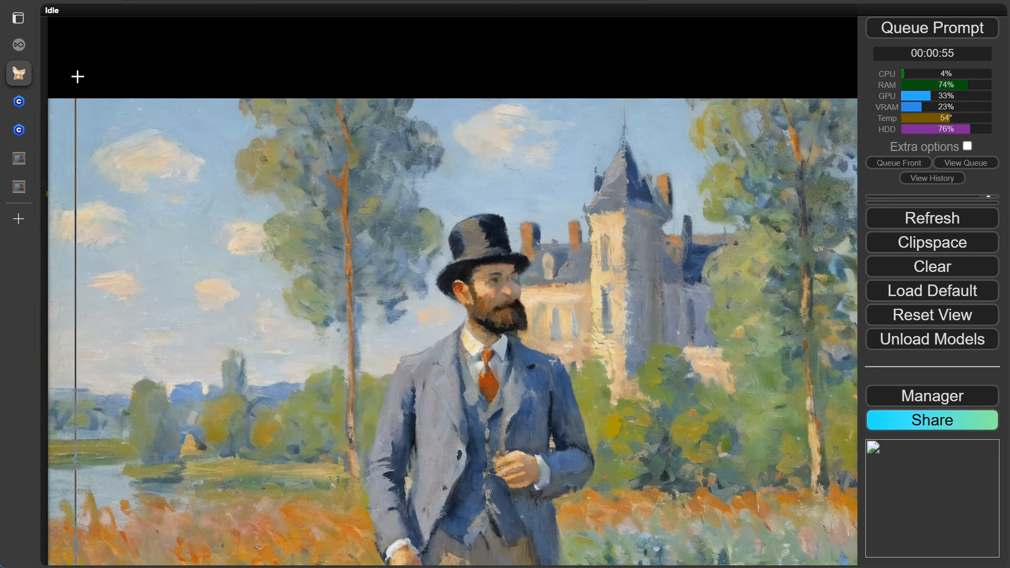
pyautogui.scroll(5, 74, 63)
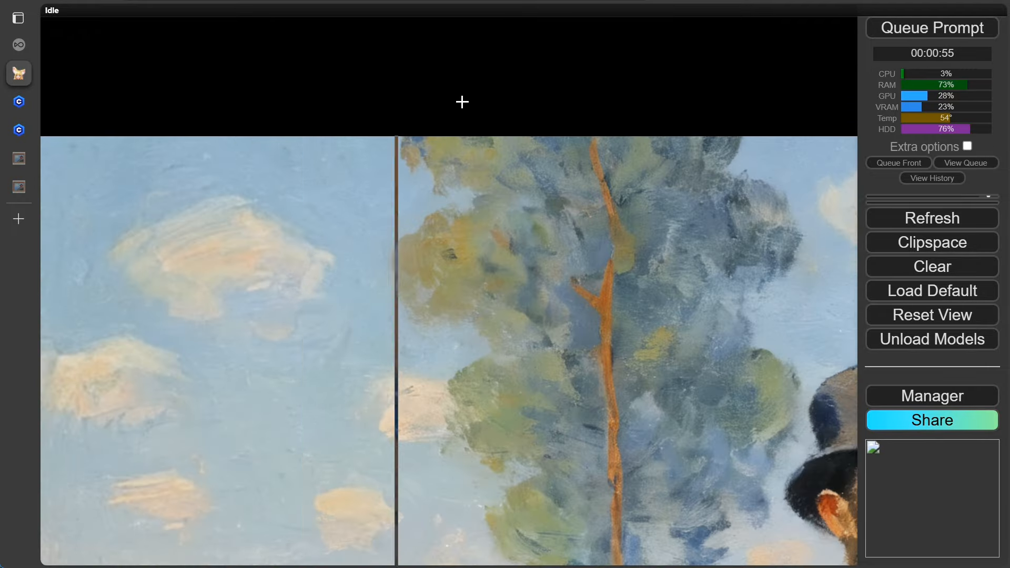
pyautogui.scroll(3, 484, 85)
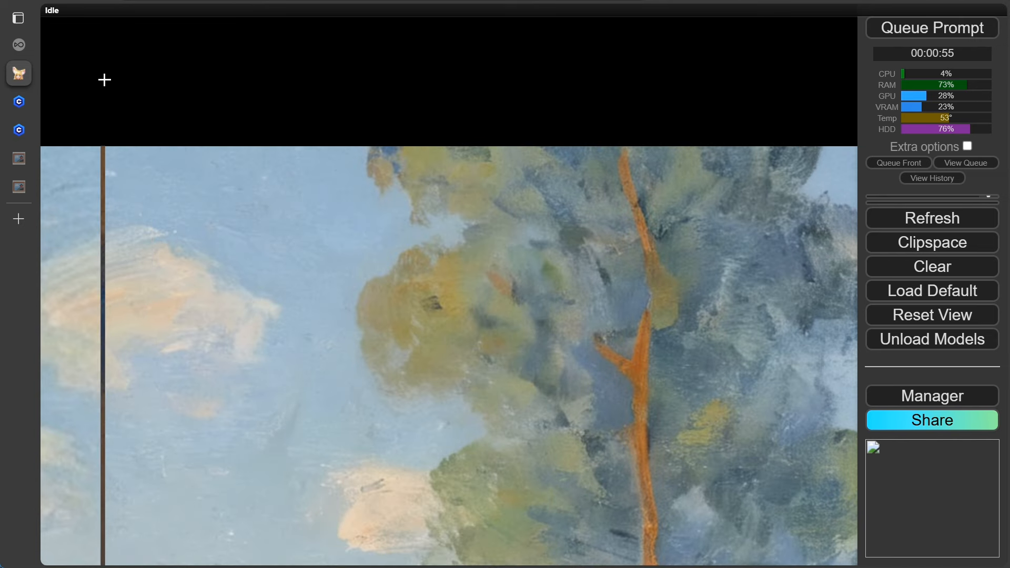
pyautogui.scroll(-5, 108, 78)
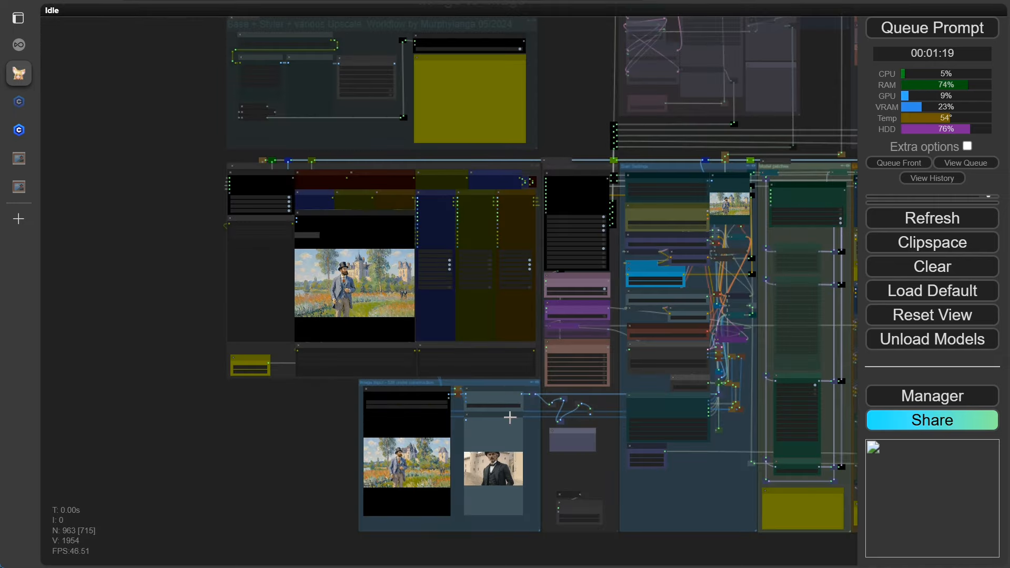
# - Enable Image to Image and disable Ultimate Upscale 1 in the group switches
pyautogui.scroll(5, 603, 295)
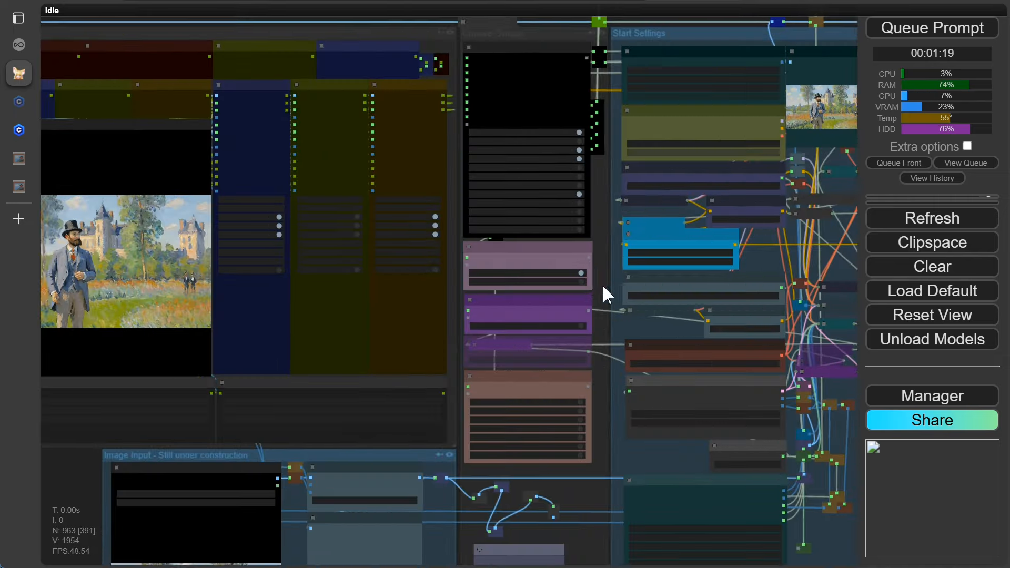
pyautogui.moveTo(604, 295); pyautogui.dragTo(390, 272)
pyautogui.scroll(5, 393, 276)
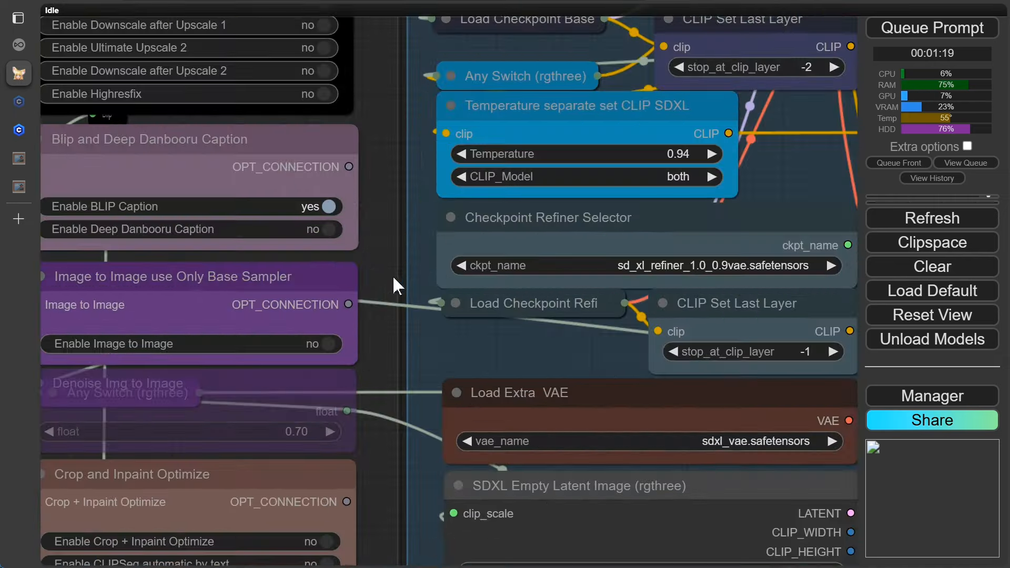
pyautogui.click(330, 344)
pyautogui.moveTo(379, 108); pyautogui.dragTo(398, 220)
pyautogui.click(345, 119)
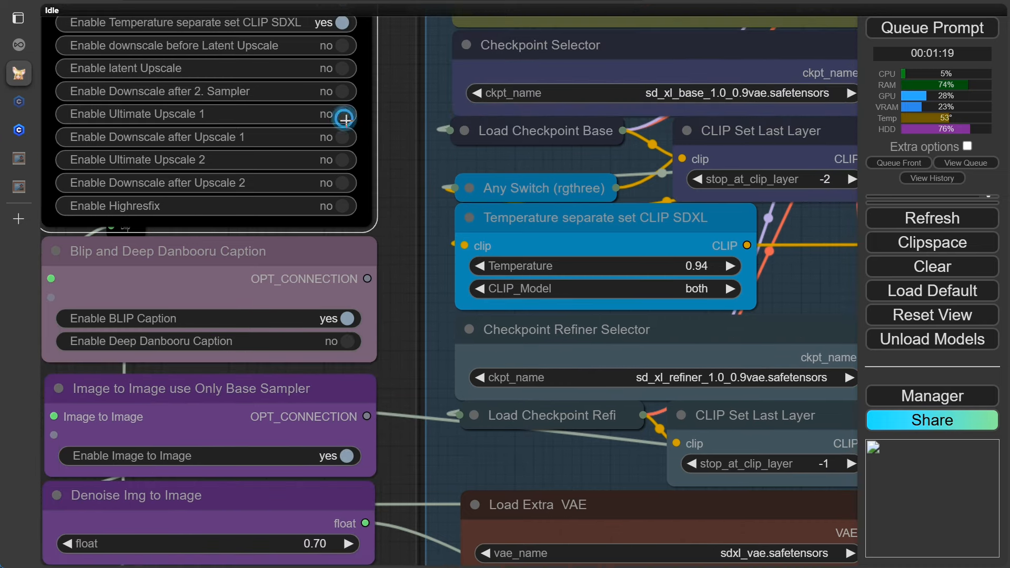
pyautogui.moveTo(410, 358); pyautogui.dragTo(488, 191)
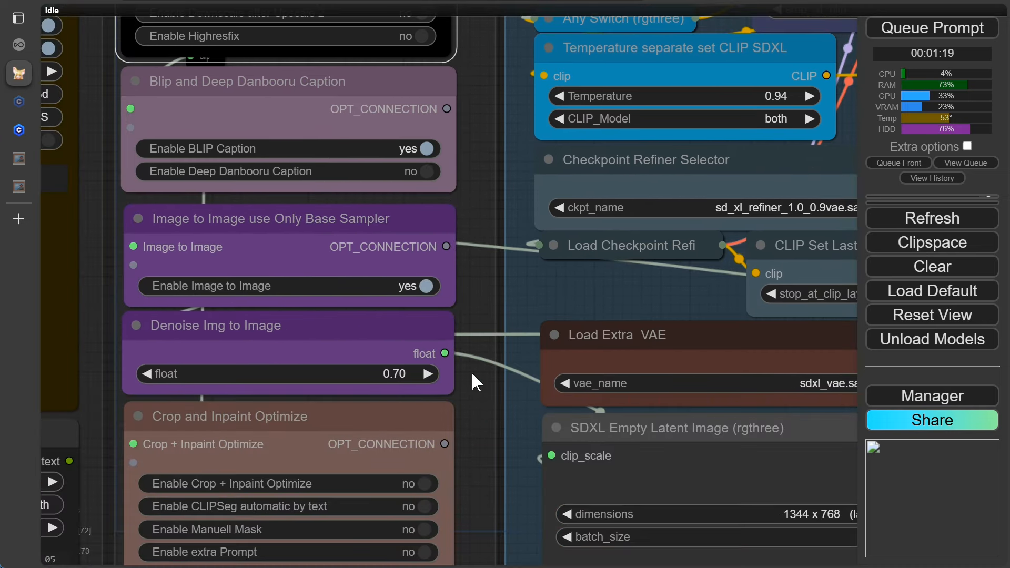
pyautogui.click(429, 149)
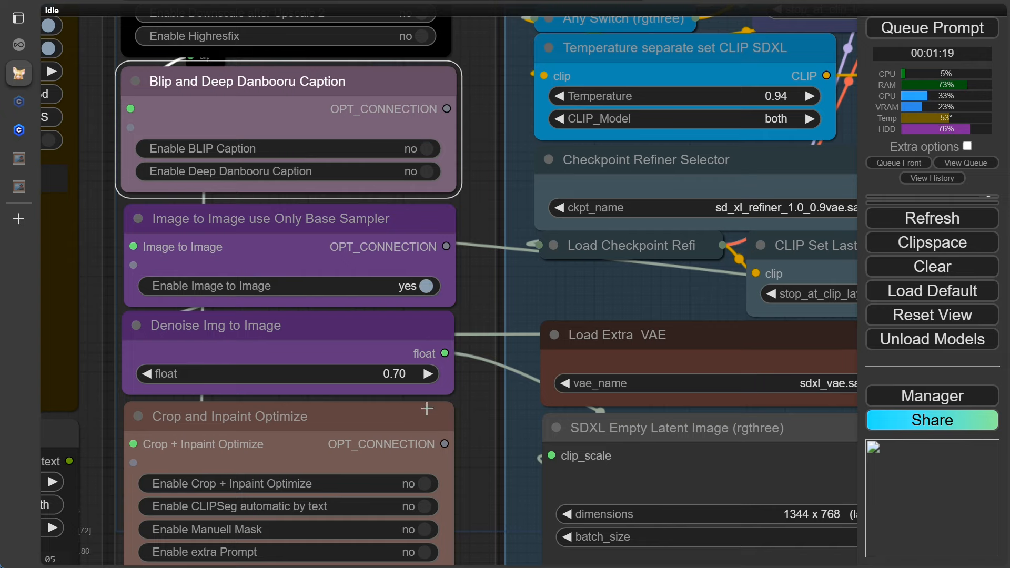
pyautogui.scroll(-10, 459, 390)
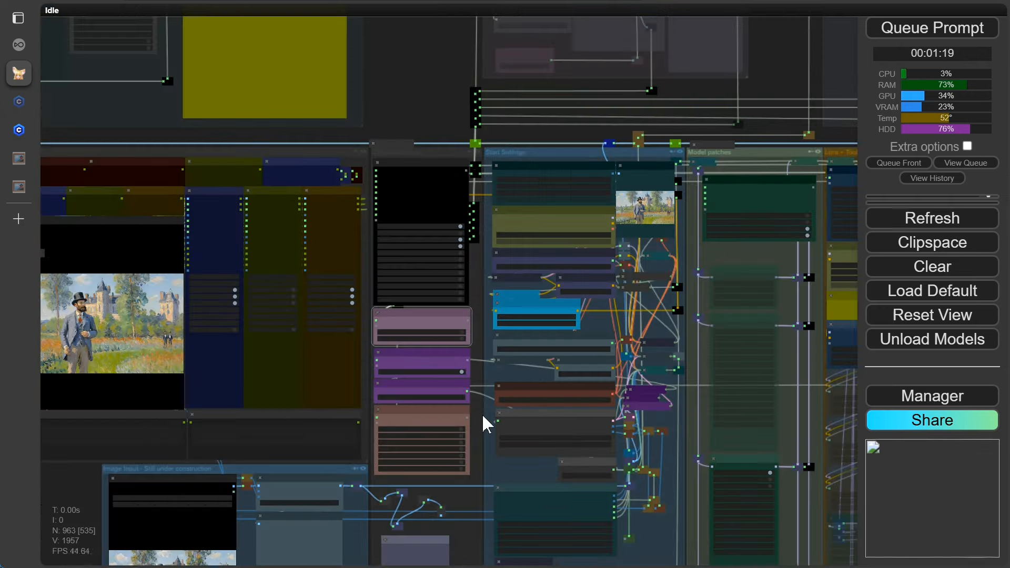
pyautogui.scroll(6, 435, 386)
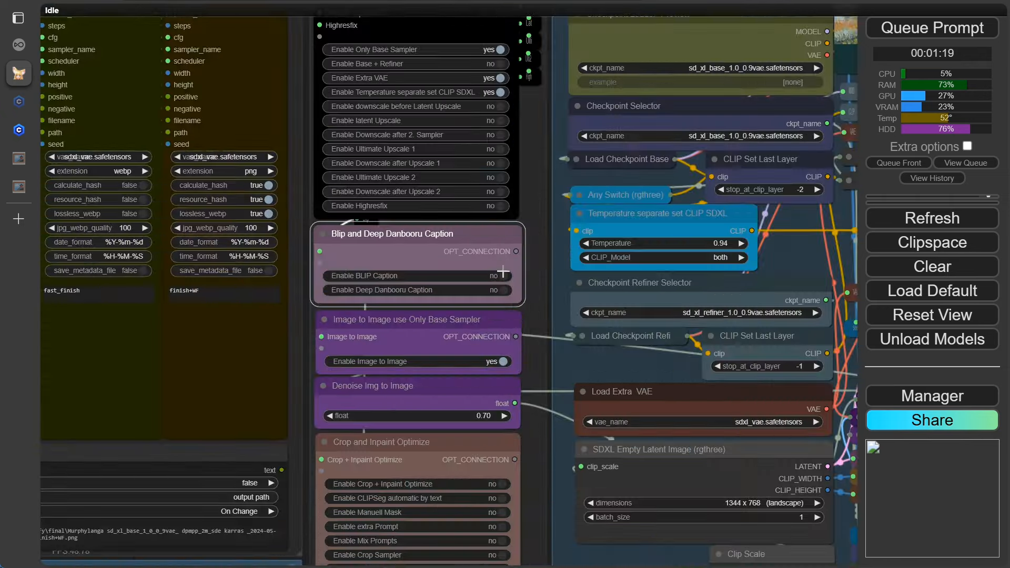
# - Queue the prompt in image-to-image mode and inspect the generated variation
pyautogui.click(890, 29)
pyautogui.scroll(-8, 673, 396)
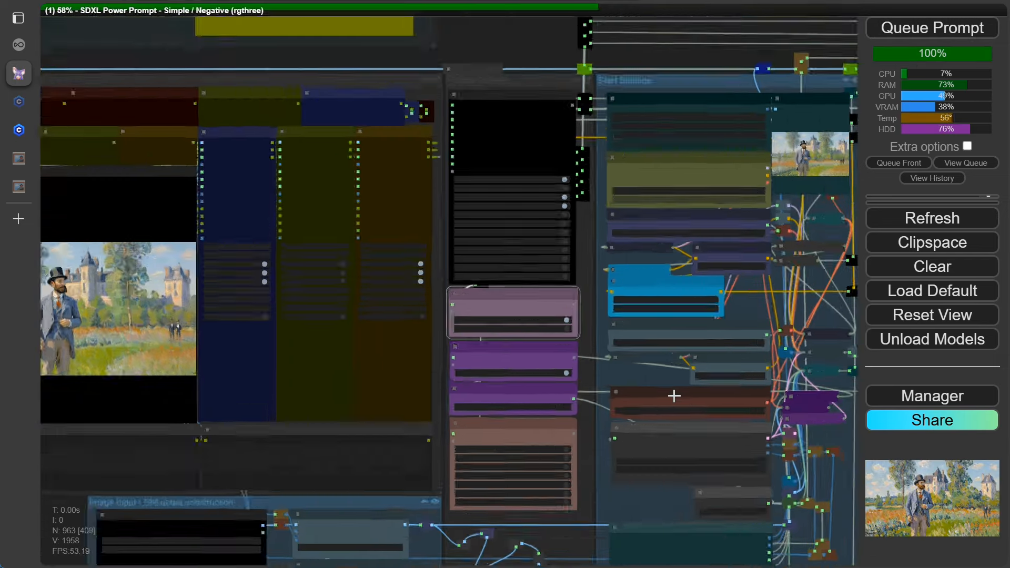
pyautogui.scroll(2, 674, 396)
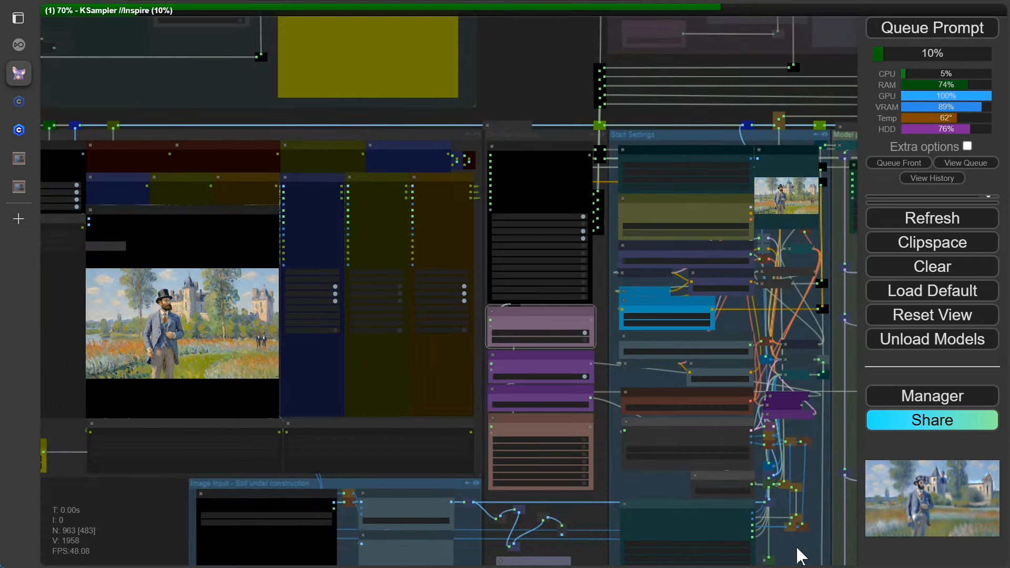
pyautogui.scroll(4, 151, 345)
pyautogui.scroll(3, 151, 344)
pyautogui.scroll(-5, 381, 469)
pyautogui.scroll(1, 85, 385)
pyautogui.scroll(9, 236, 354)
# - Load the watercolor picture of the boy sitting in the mountains into the Load Image node
pyautogui.scroll(1, 238, 352)
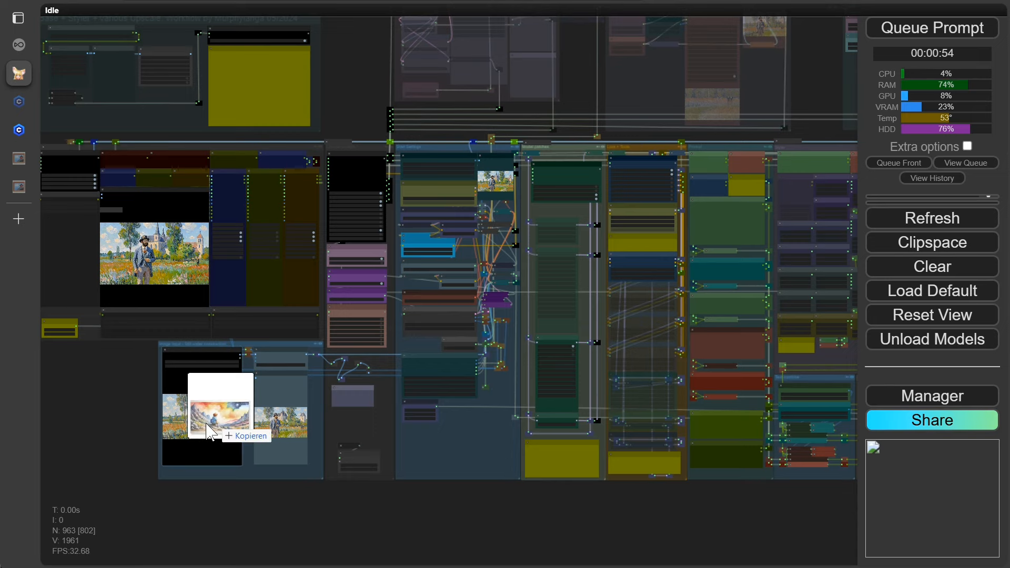
pyautogui.moveTo(202, 417); pyautogui.dragTo(206, 423)
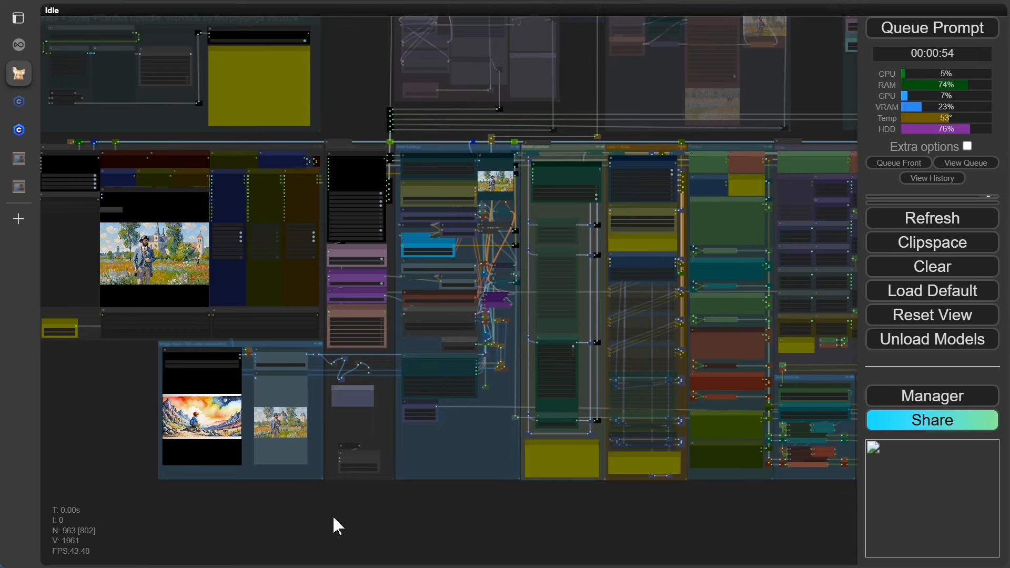
pyautogui.scroll(10, 256, 504)
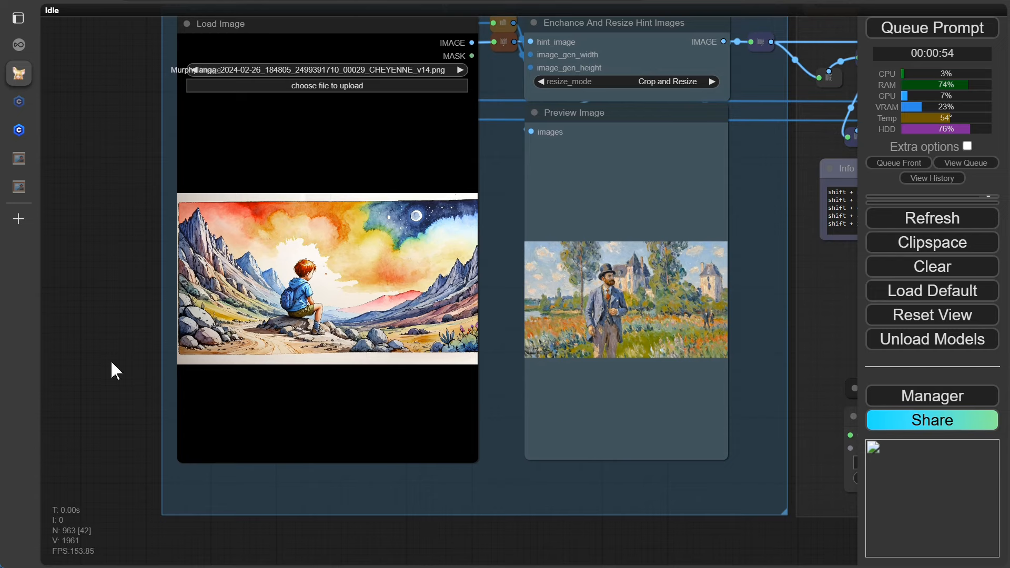
# - Queue the image-to-image generation from the loaded watercolor of the boy in the mountains
pyautogui.scroll(4, 112, 359)
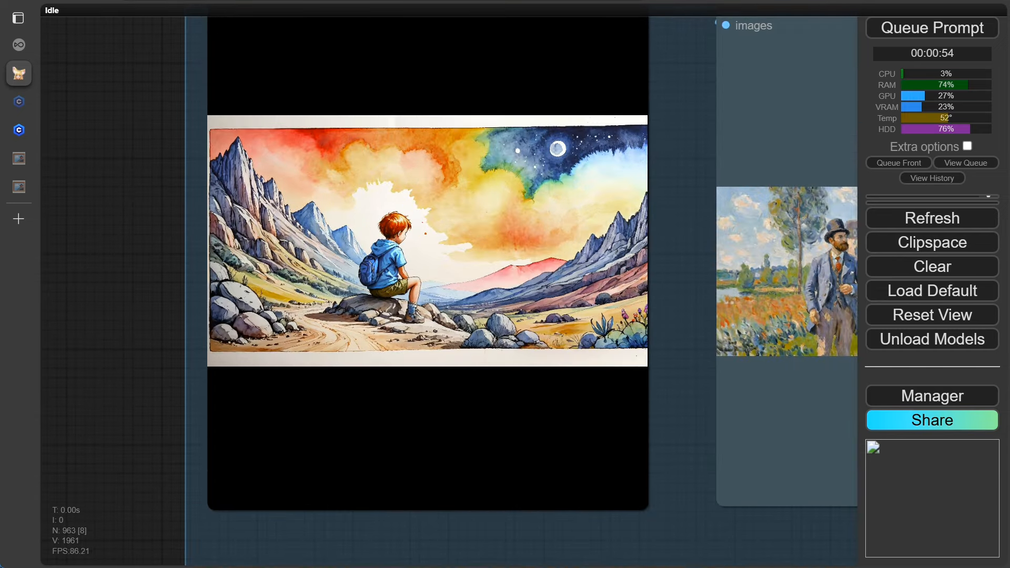
pyautogui.scroll(-4, 686, 312)
pyautogui.moveTo(686, 313); pyautogui.dragTo(223, 424)
pyautogui.scroll(3, 477, 286)
pyautogui.moveTo(483, 273); pyautogui.dragTo(183, 429)
pyautogui.moveTo(546, 238); pyautogui.dragTo(510, 514)
pyautogui.moveTo(520, 368); pyautogui.dragTo(546, 480)
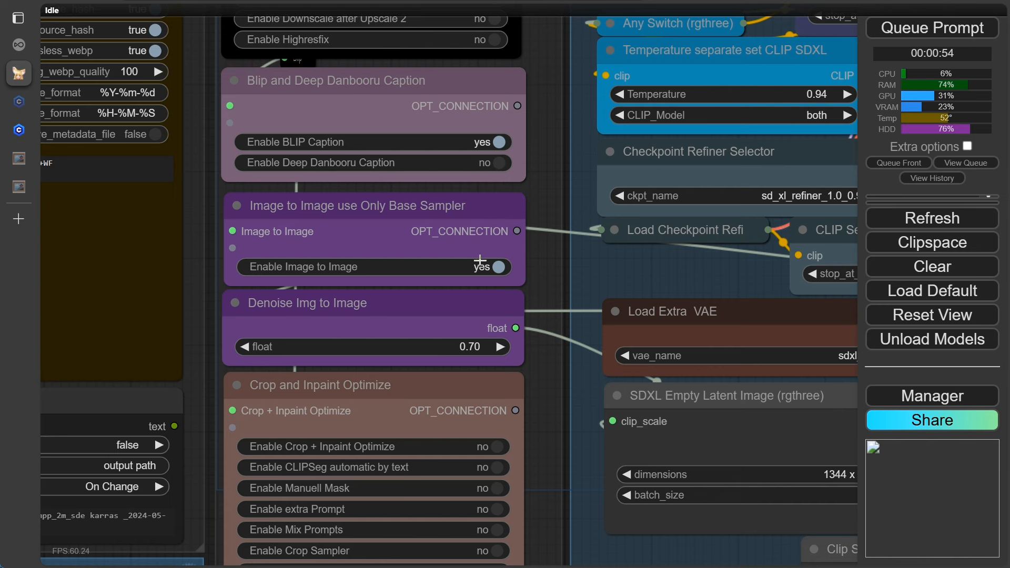
pyautogui.click(926, 32)
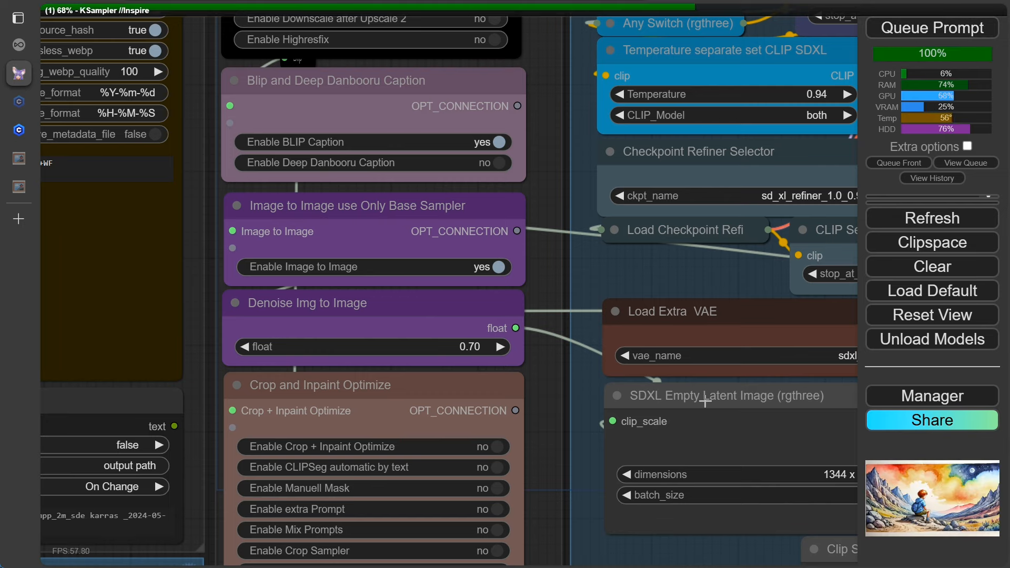
# - Follow the rendering of the boy picture across the workflow up to the Ultimate SD Upscale node in the Ultimate Upscale 2 group
pyautogui.scroll(-5, 680, 476)
pyautogui.moveTo(103, 486); pyautogui.dragTo(227, 326)
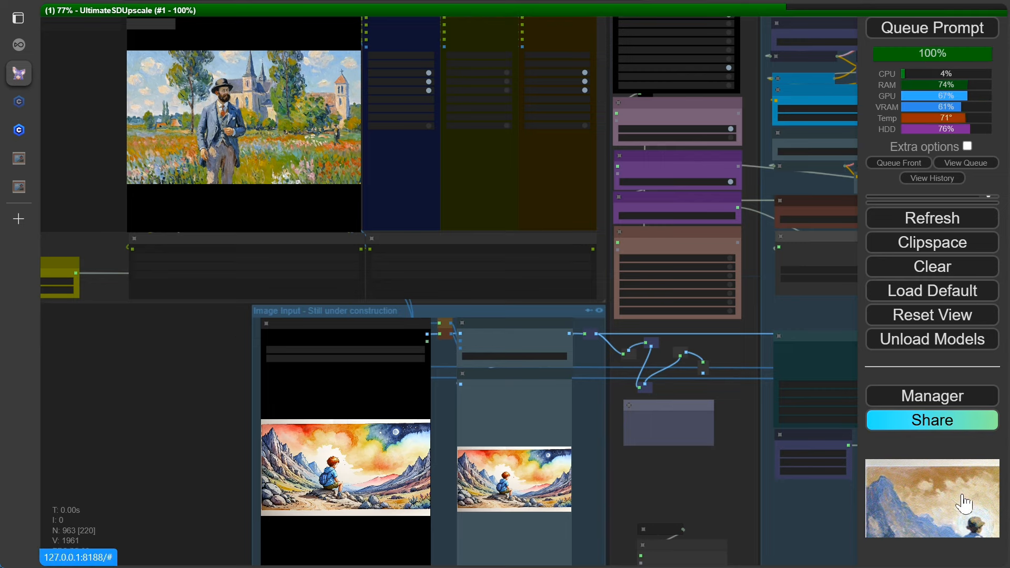
pyautogui.scroll(-6, 673, 371)
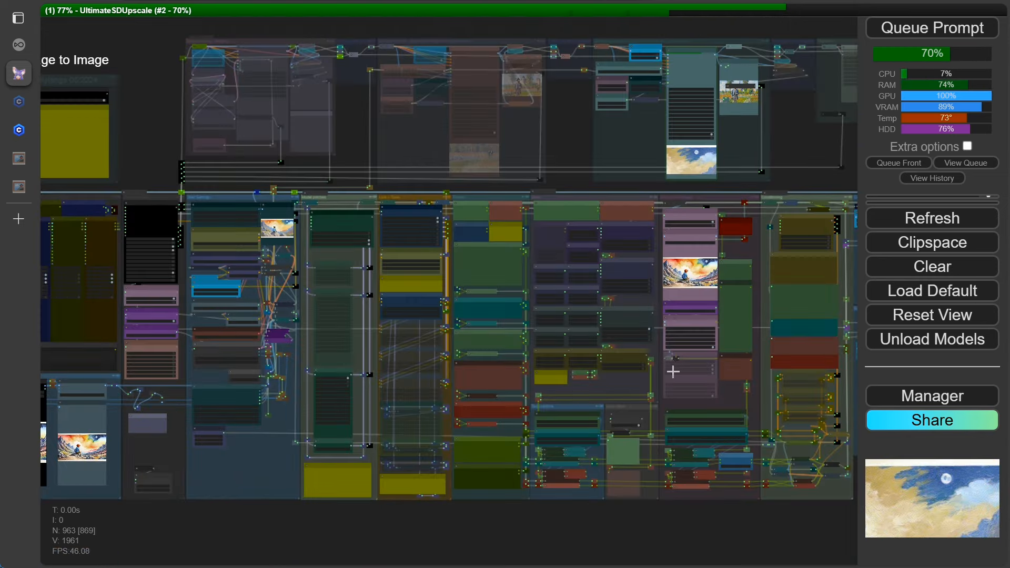
pyautogui.scroll(6, 752, 284)
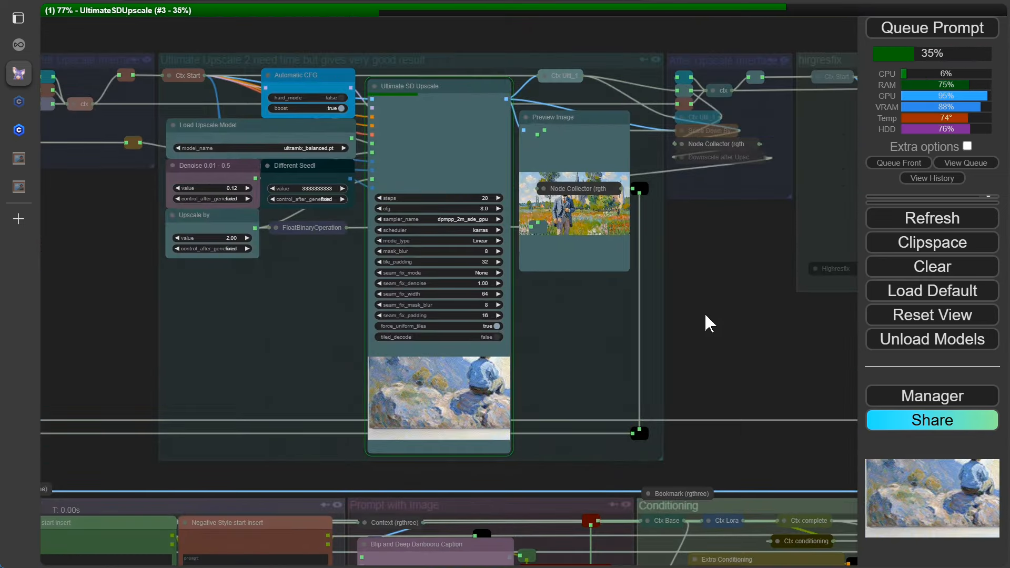
pyautogui.scroll(-8, 697, 308)
# - Check the source watercolor in the Image Input group and inspect the finished painting of the boy up close in the Image Comparer
pyautogui.press('1')
pyautogui.moveTo(249, 528); pyautogui.dragTo(299, 430)
pyautogui.scroll(11, 282, 418)
pyautogui.moveTo(284, 394); pyautogui.dragTo(307, 450)
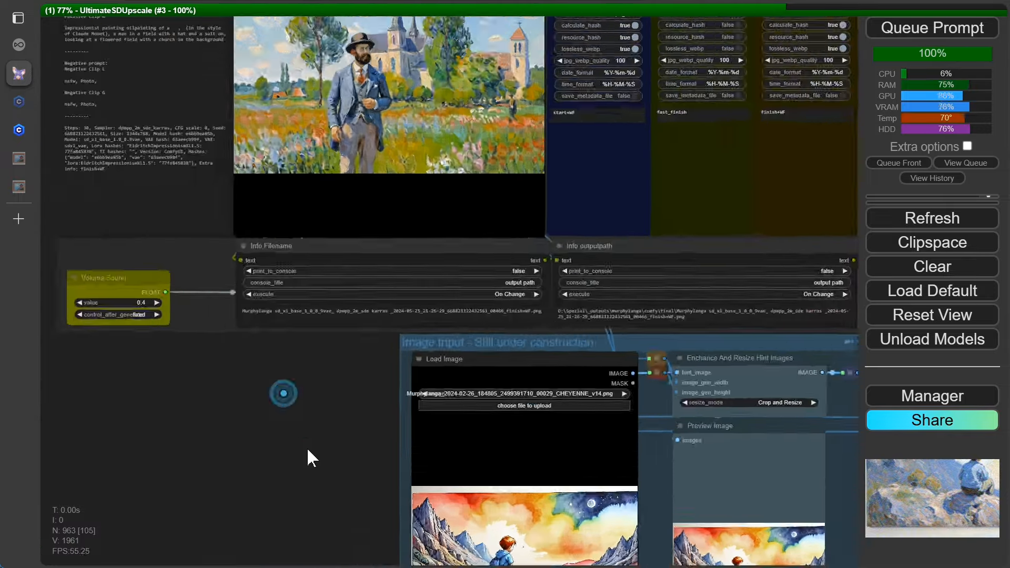
pyautogui.scroll(-3, 307, 448)
pyautogui.moveTo(272, 419); pyautogui.dragTo(188, 315)
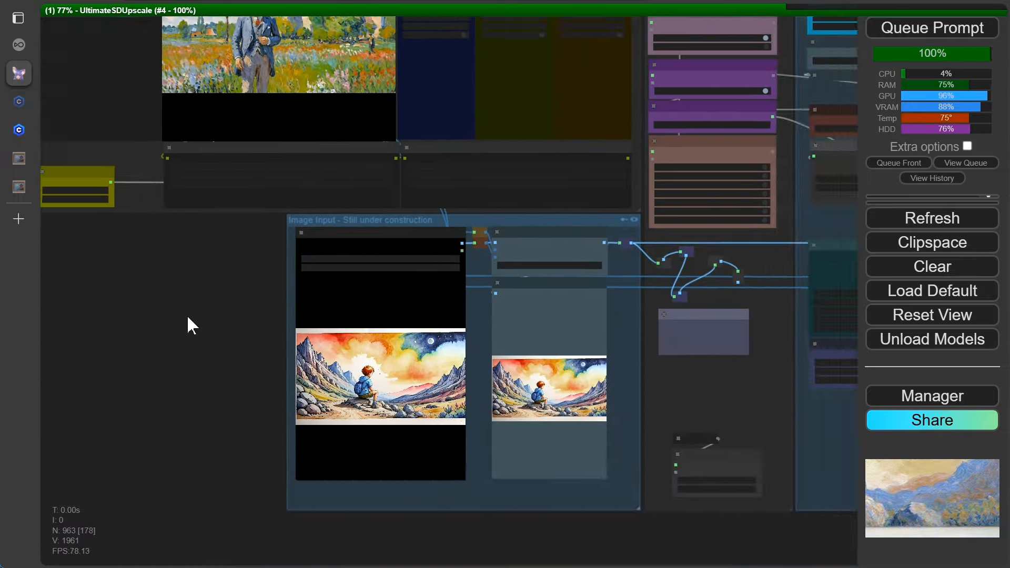
pyautogui.scroll(7, 189, 317)
pyautogui.scroll(-7, 189, 318)
pyautogui.moveTo(204, 142); pyautogui.dragTo(350, 462)
pyautogui.scroll(10, 320, 376)
pyautogui.scroll(-5, 321, 377)
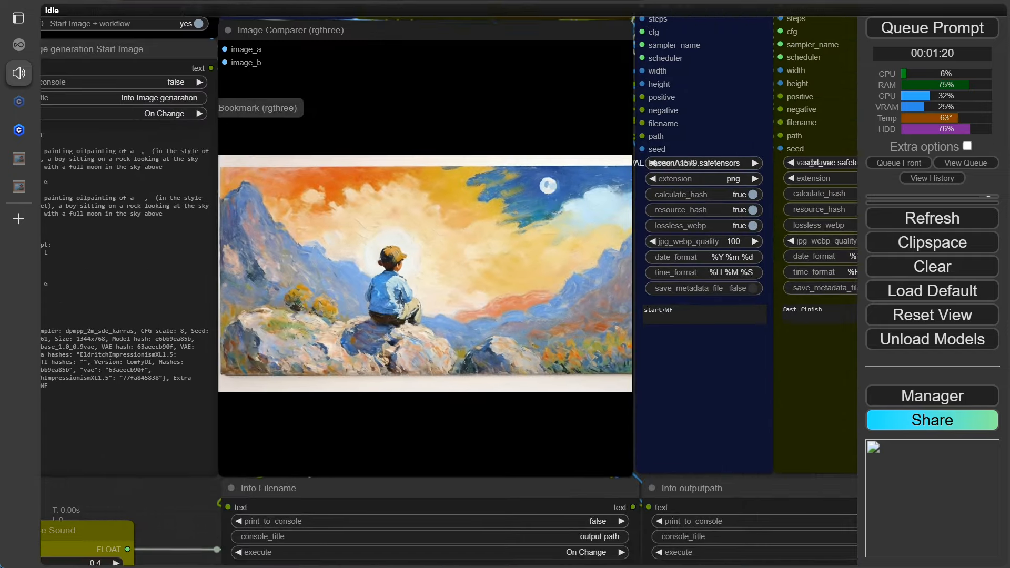
pyautogui.scroll(4, 640, 336)
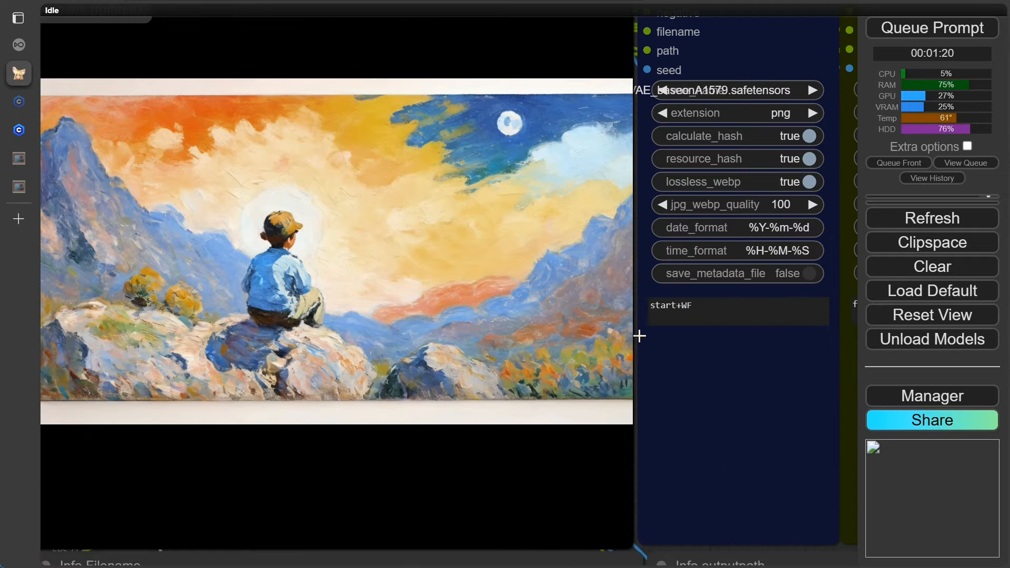